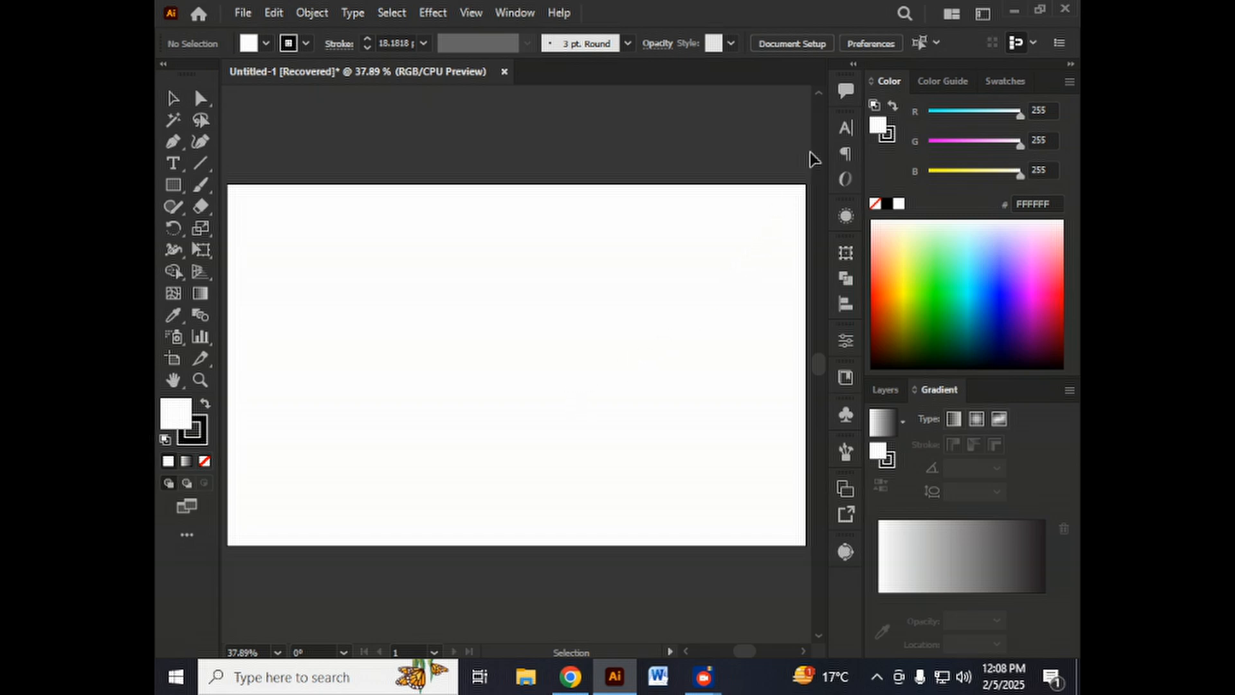
Open the Pathfinder panel to view its shape modes and pathfinders, and collapse it again
{"action": "left_click", "coordinate": [846, 283]}
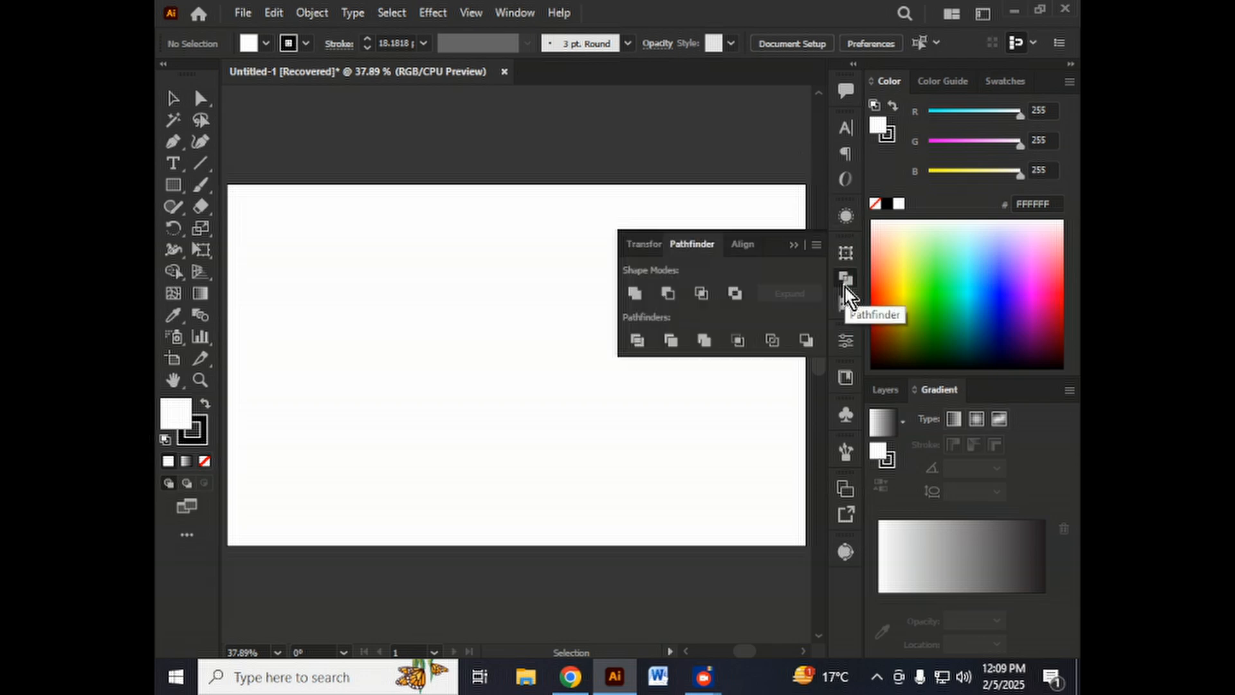
{"action": "left_click", "coordinate": [845, 287]}
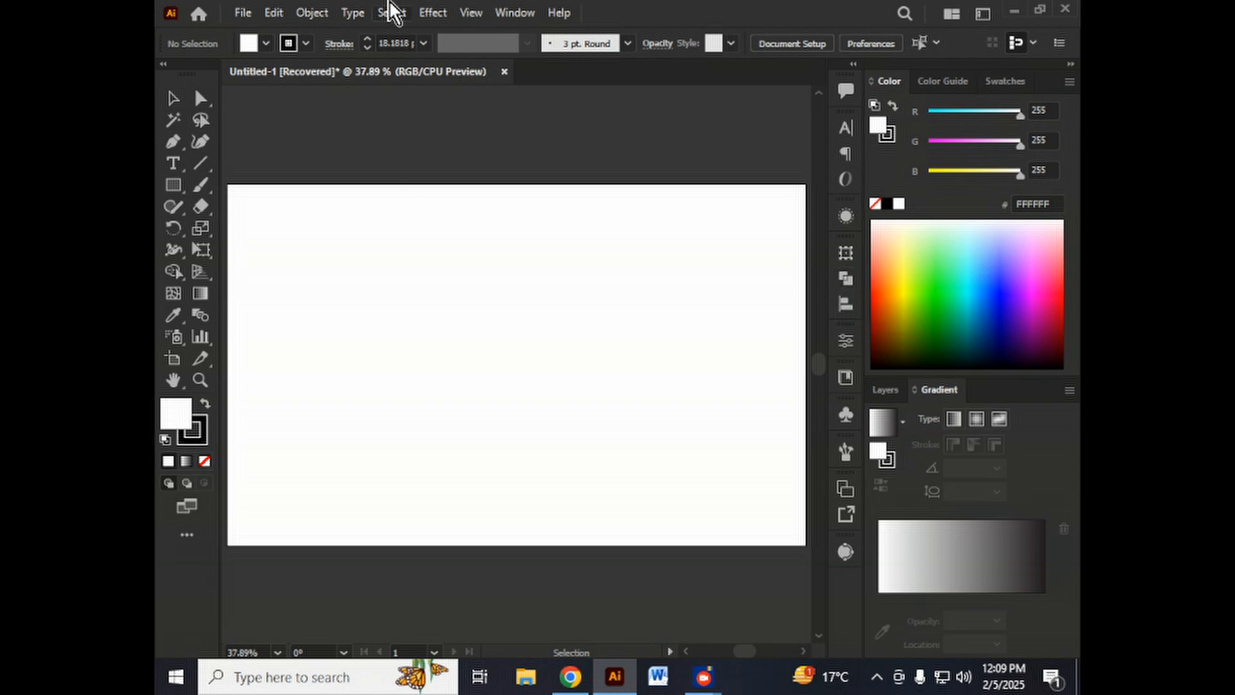
{"action": "left_click", "coordinate": [515, 13]}
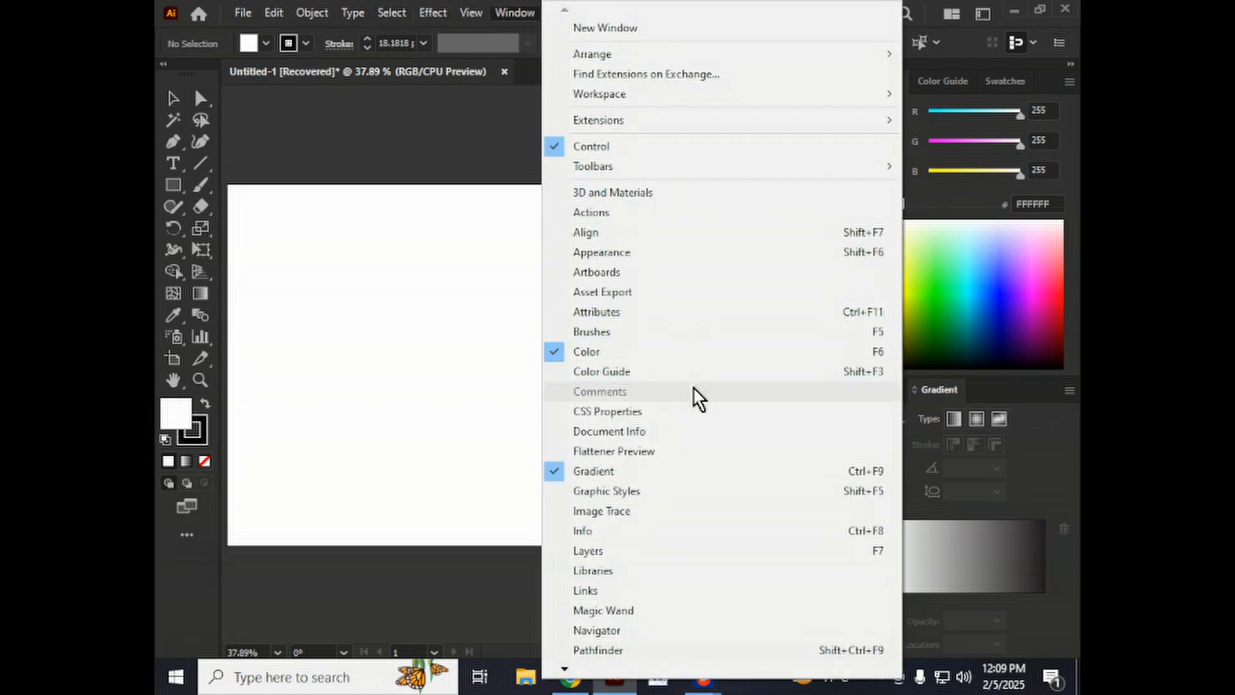
{"action": "left_click", "coordinate": [614, 651]}
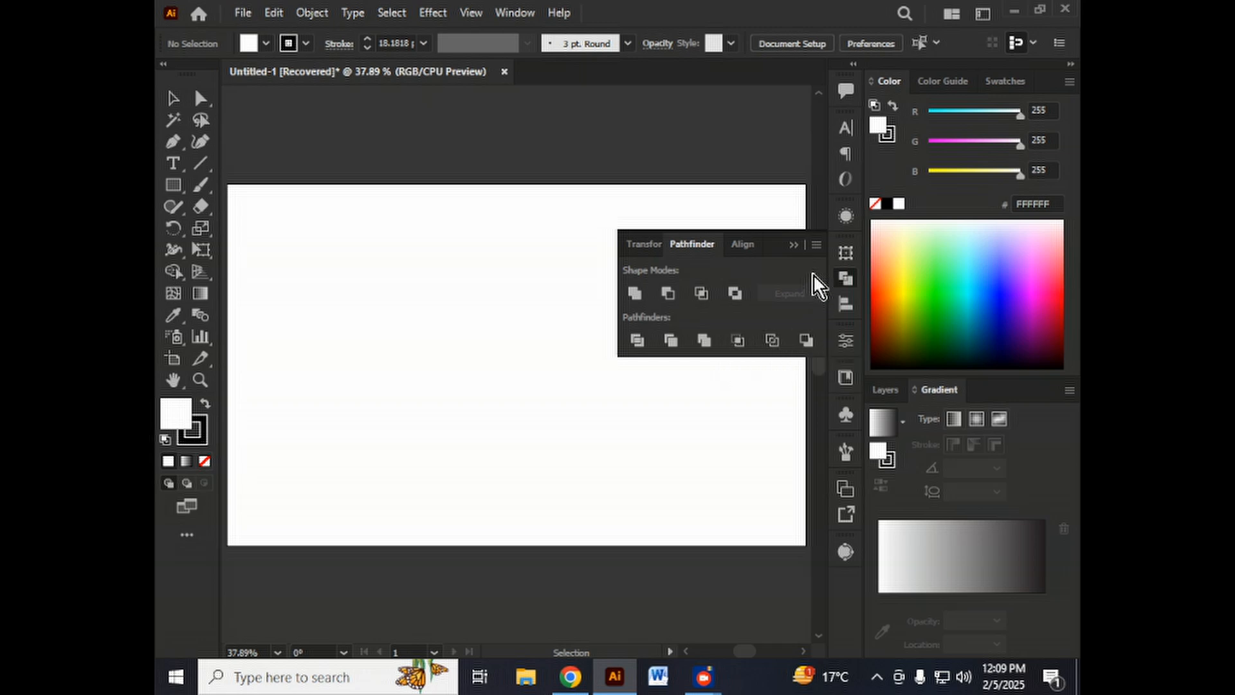
{"action": "left_click", "coordinate": [795, 246]}
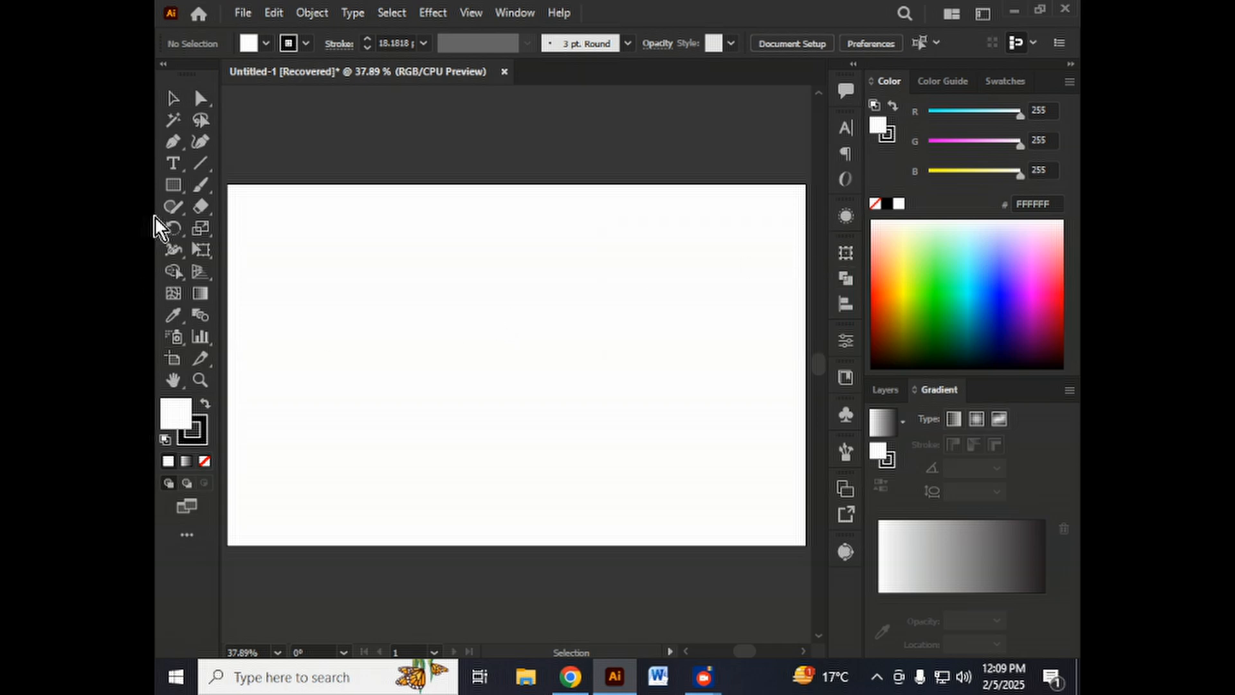
Draw a square in the upper-left part of the artboard and fill it with turquoise 34FFC3
{"action": "left_click", "coordinate": [174, 185]}
{"action": "mouse_move", "coordinate": [321, 236]}
{"action": "left_mouse_down"}
{"action": "mouse_move", "coordinate": [489, 356]}
{"action": "mouse_move", "coordinate": [489, 388]}
{"action": "left_mouse_up"}
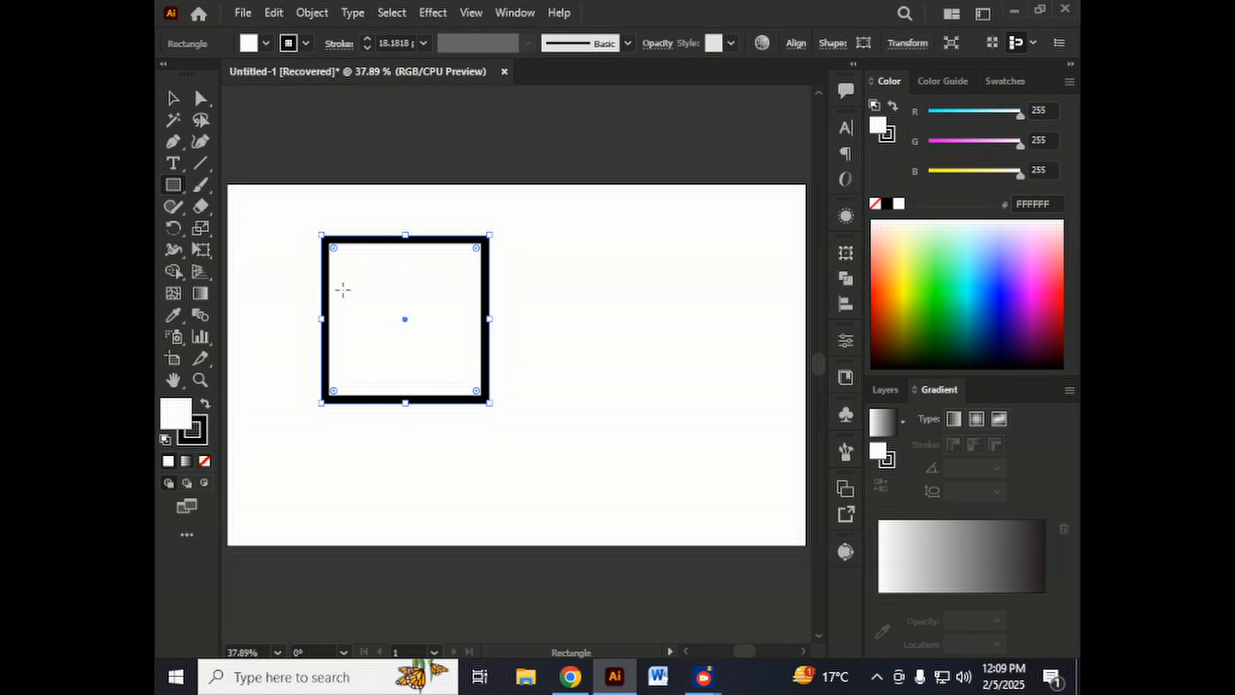
{"action": "left_click", "coordinate": [963, 270]}
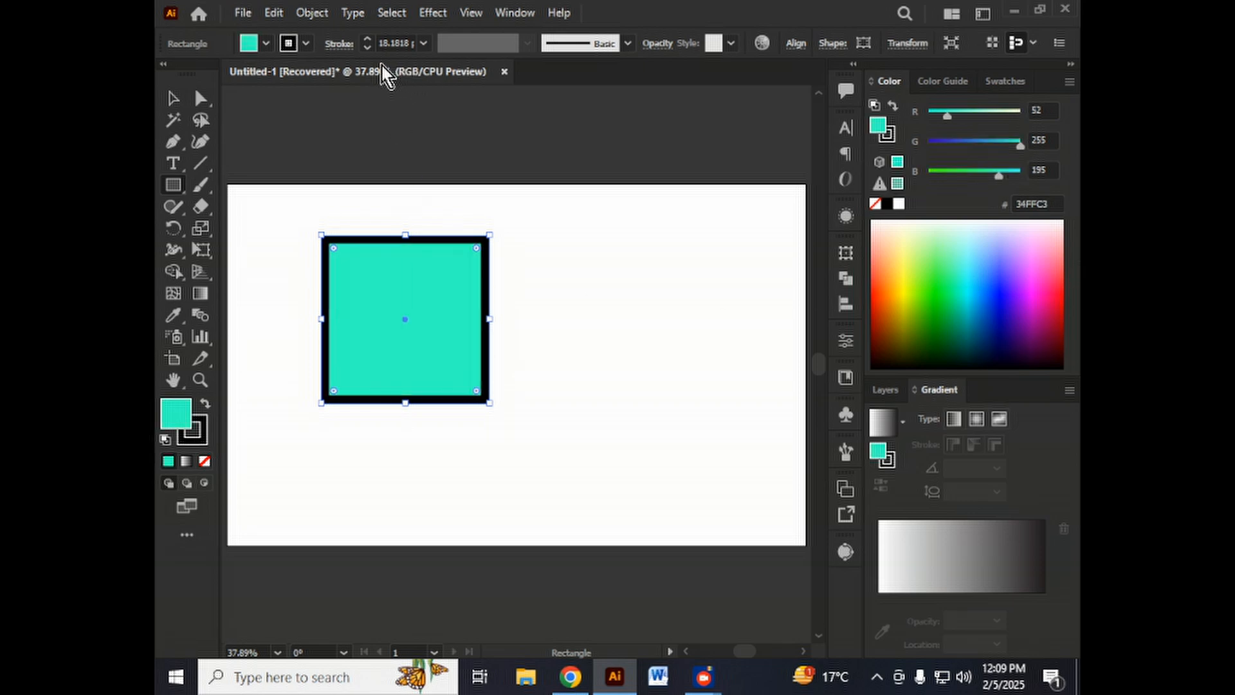
Reduce the square's stroke weight to 6 pt
{"action": "left_click", "coordinate": [367, 48]}
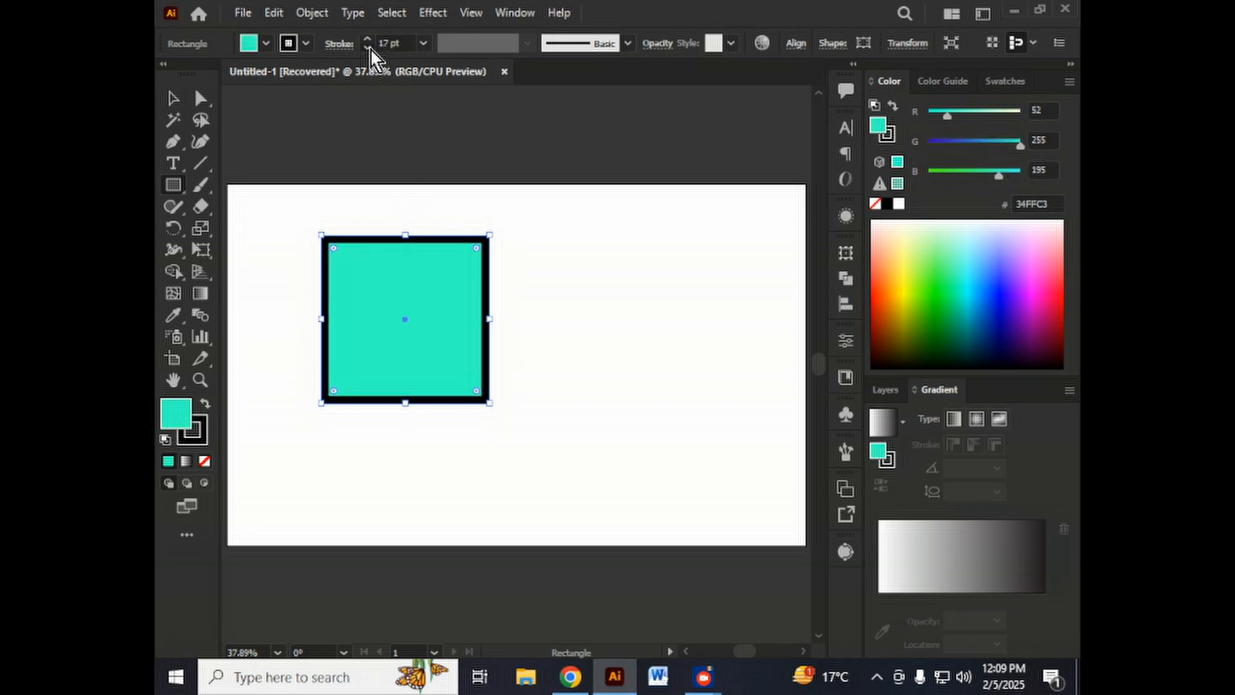
{"action": "left_click", "coordinate": [367, 48]}
{"action": "left_click", "coordinate": [367, 47]}
{"action": "left_click", "coordinate": [367, 48]}
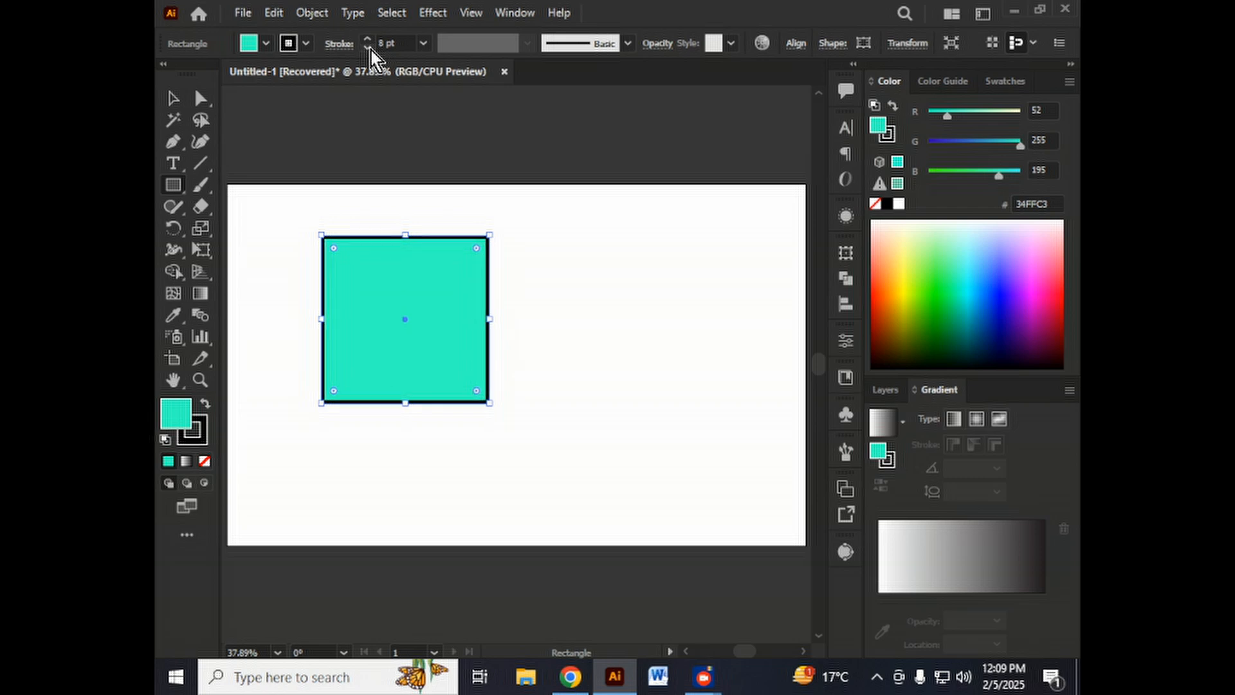
{"action": "left_click", "coordinate": [367, 47]}
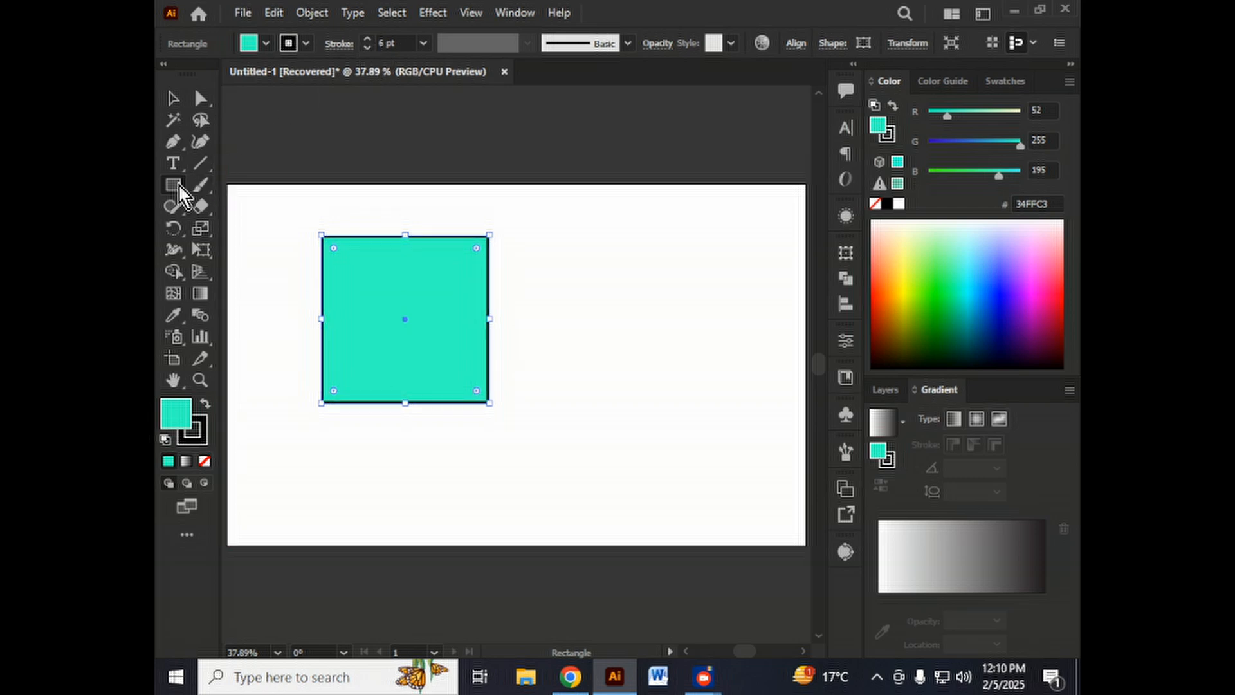
Draw a circle filled with orange D04C00 over the square's lower-right corner and shift it further onto the square
{"action": "left_click_drag", "start_coordinate": [181, 193], "coordinate": [278, 229]}
{"action": "left_click_drag", "start_coordinate": [404, 302], "coordinate": [557, 464]}
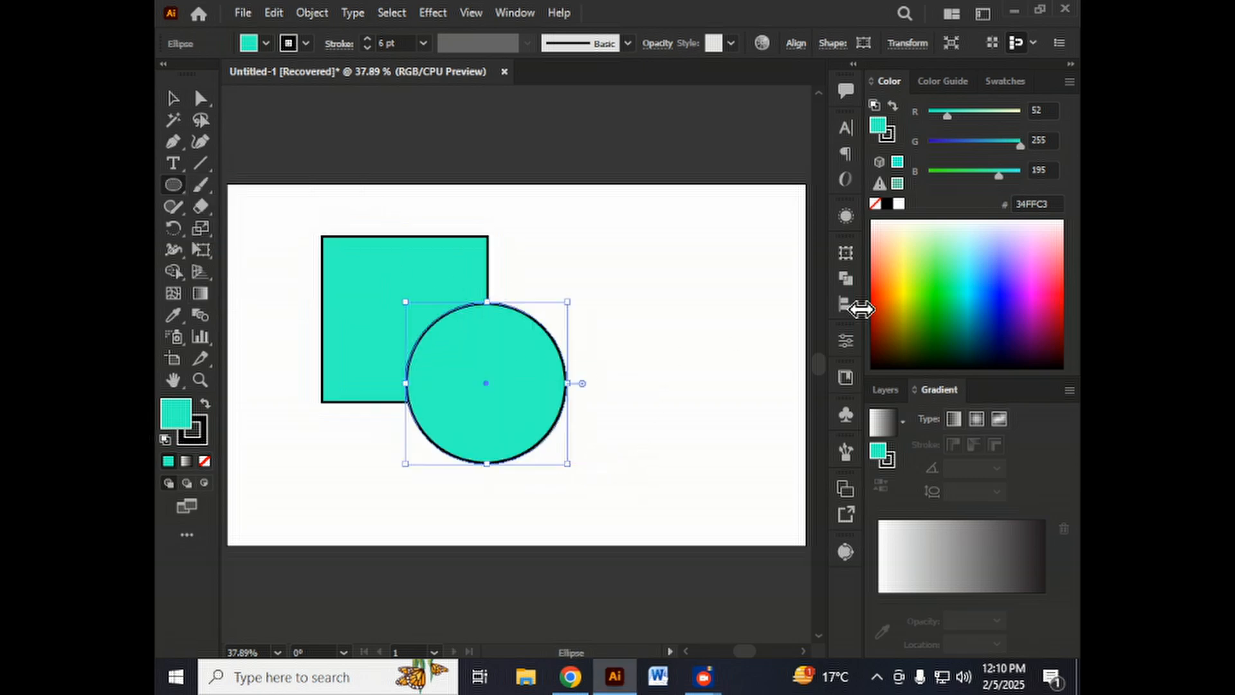
{"action": "left_click", "coordinate": [891, 298]}
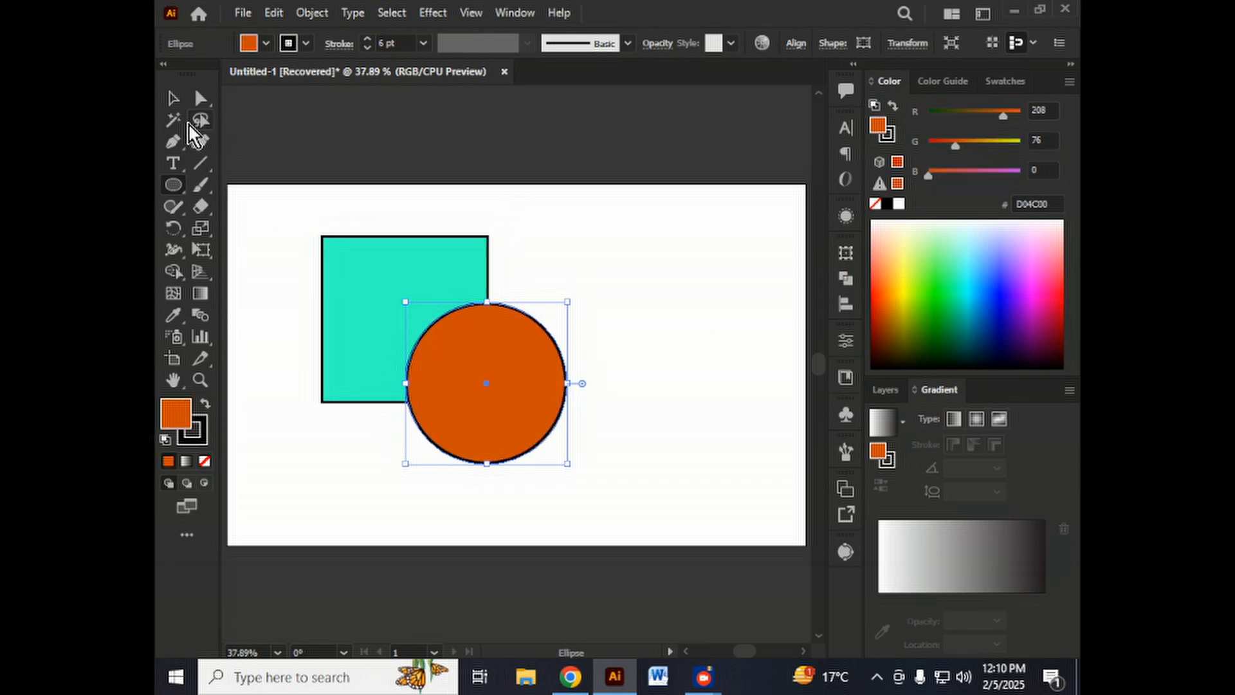
{"action": "left_click", "coordinate": [174, 100]}
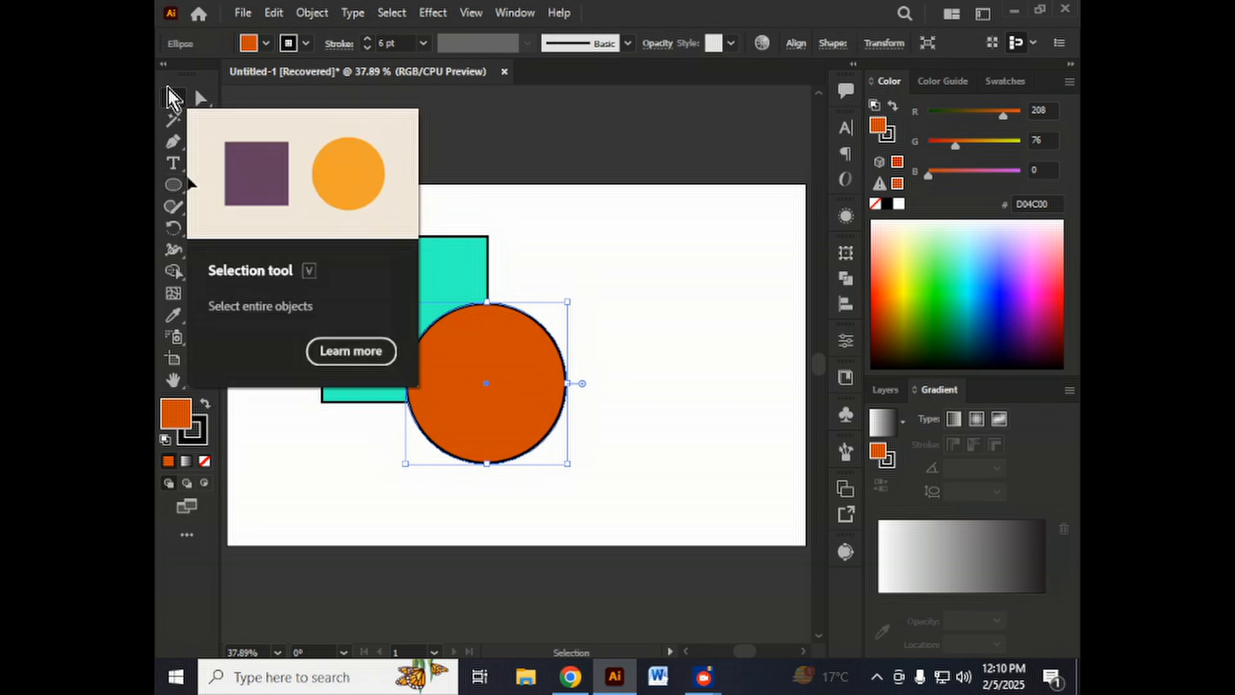
{"action": "left_click_drag", "start_coordinate": [487, 422], "coordinate": [471, 390]}
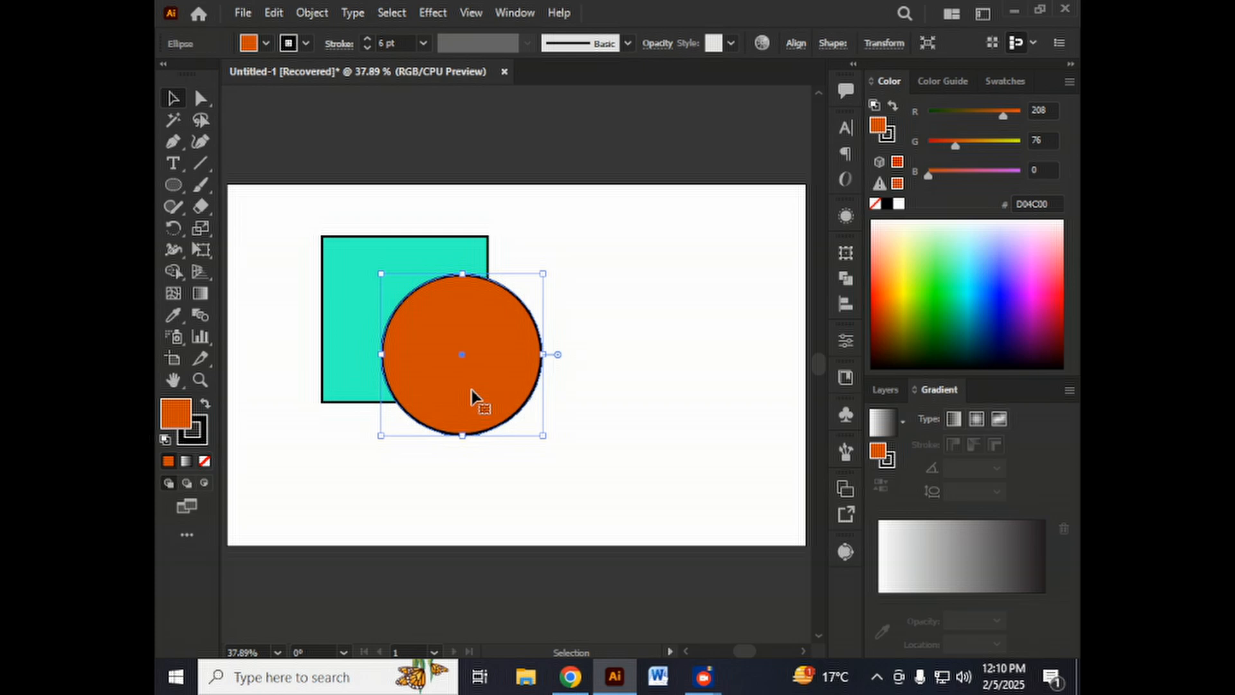
Review the Arrange options available for the orange circle without applying any
{"action": "right_click", "coordinate": [467, 330]}
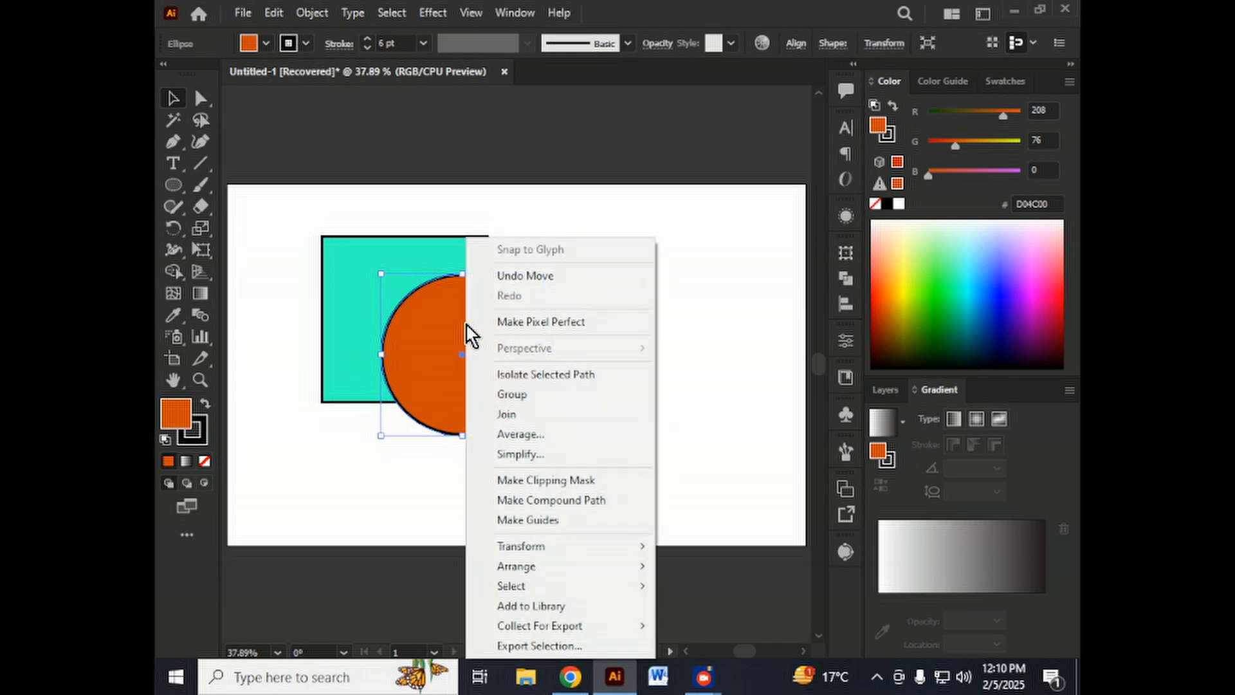
{"action": "mouse_move", "coordinate": [538, 569]}
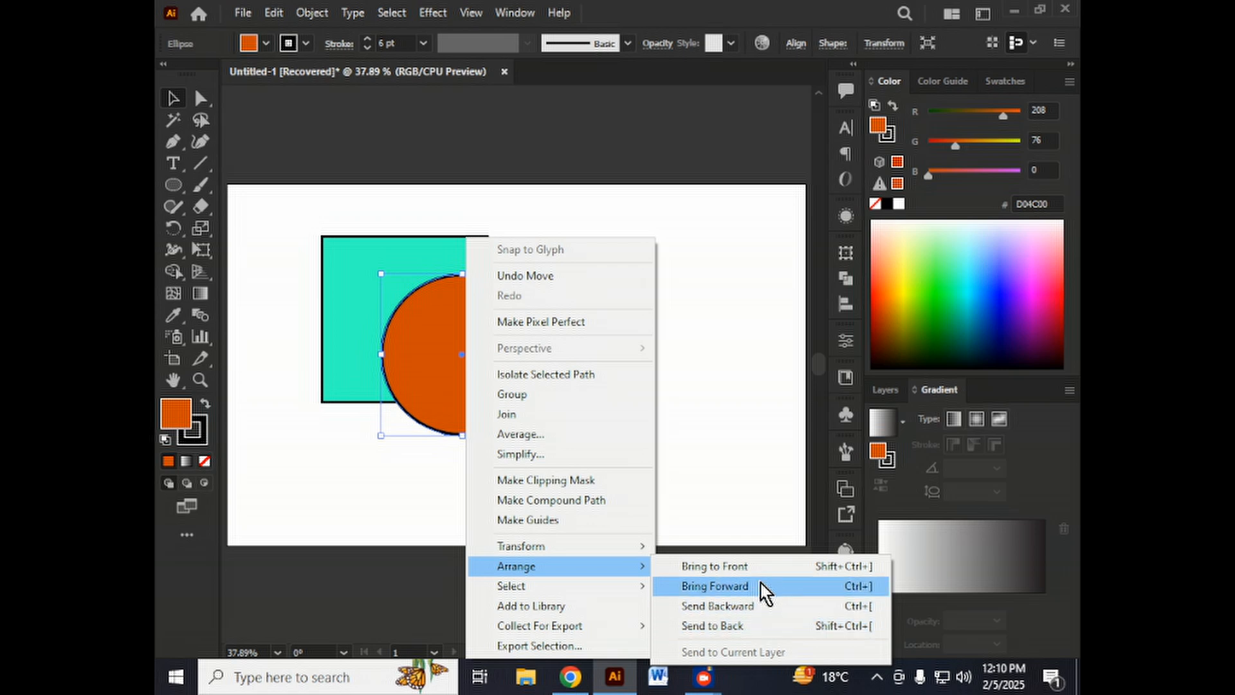
{"action": "left_click", "coordinate": [364, 319]}
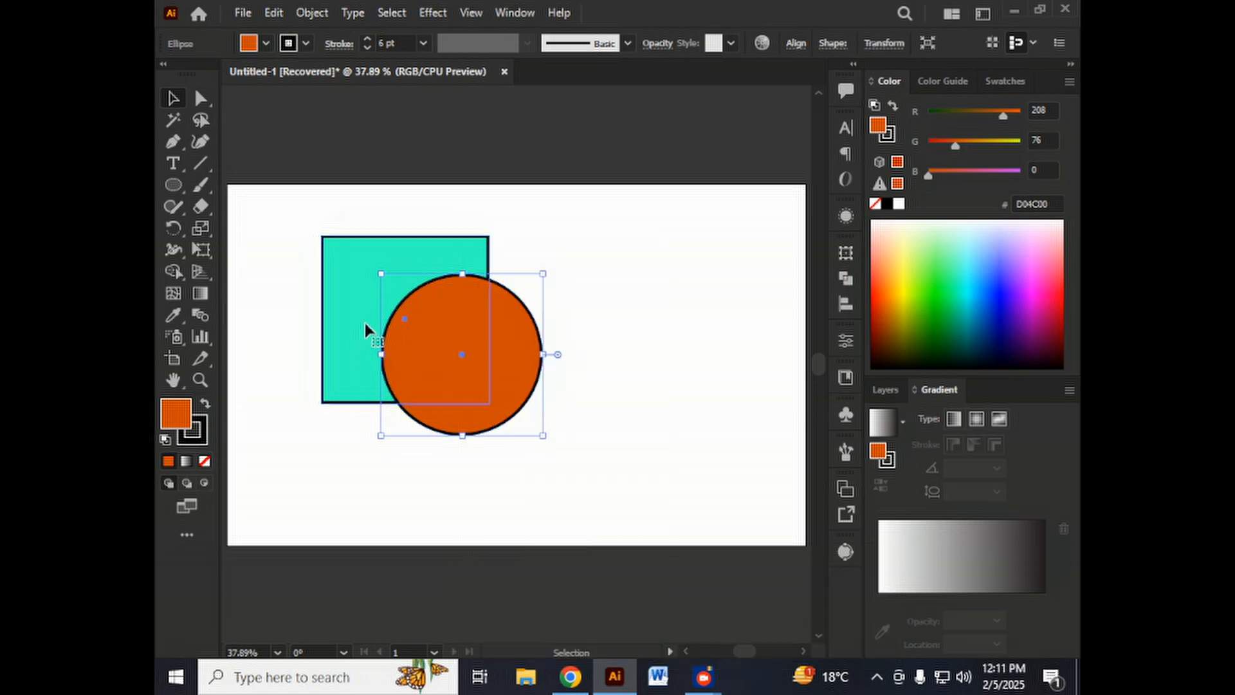
Bring the turquoise square forward above the circle and expand Layer 1 to show the stacking order of its objects
{"action": "left_click", "coordinate": [364, 319]}
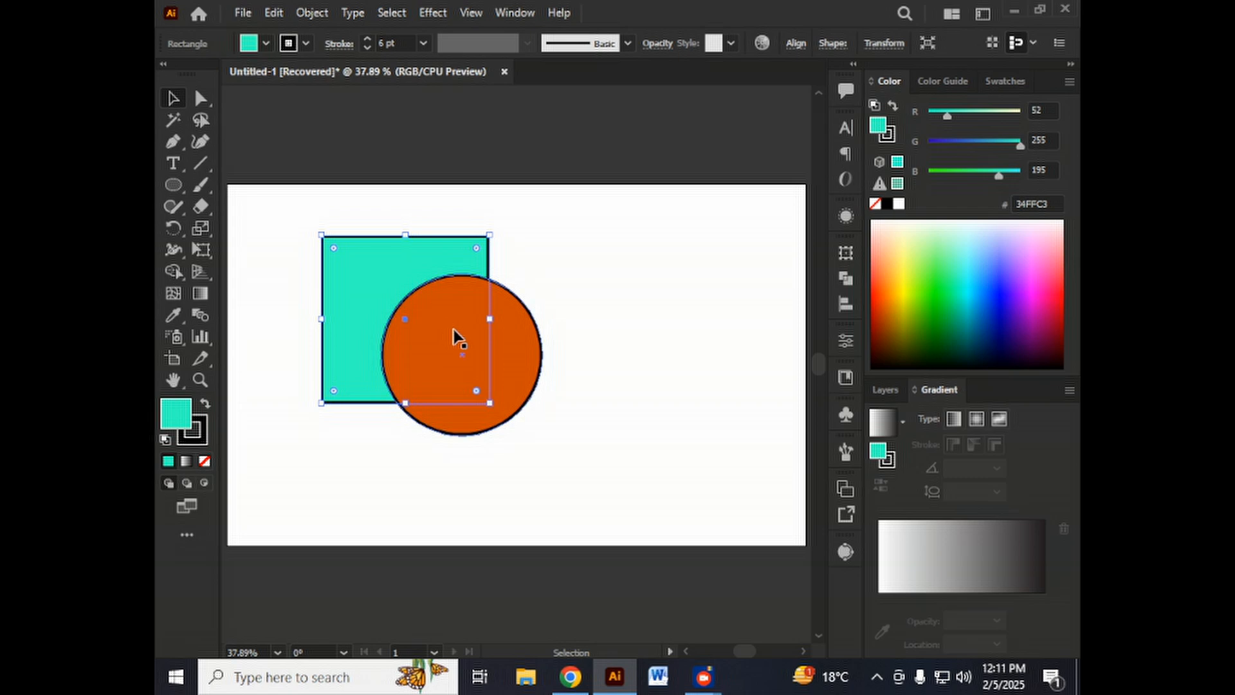
{"action": "right_click", "coordinate": [348, 264]}
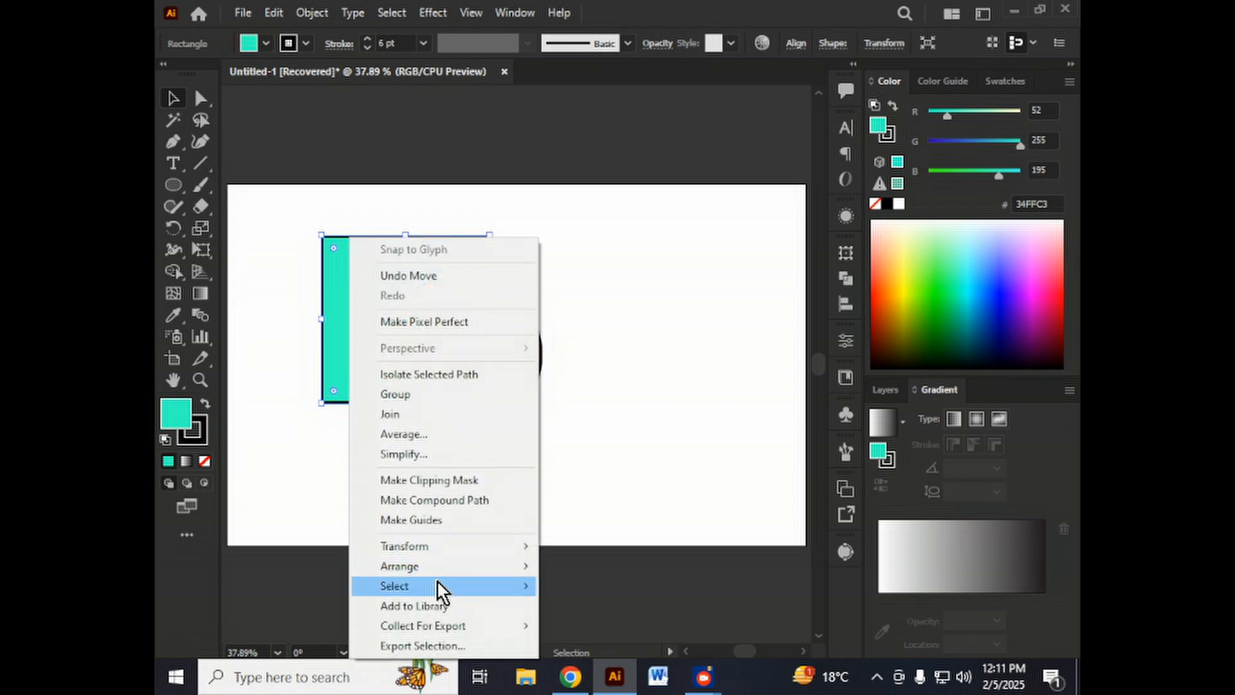
{"action": "mouse_move", "coordinate": [463, 567]}
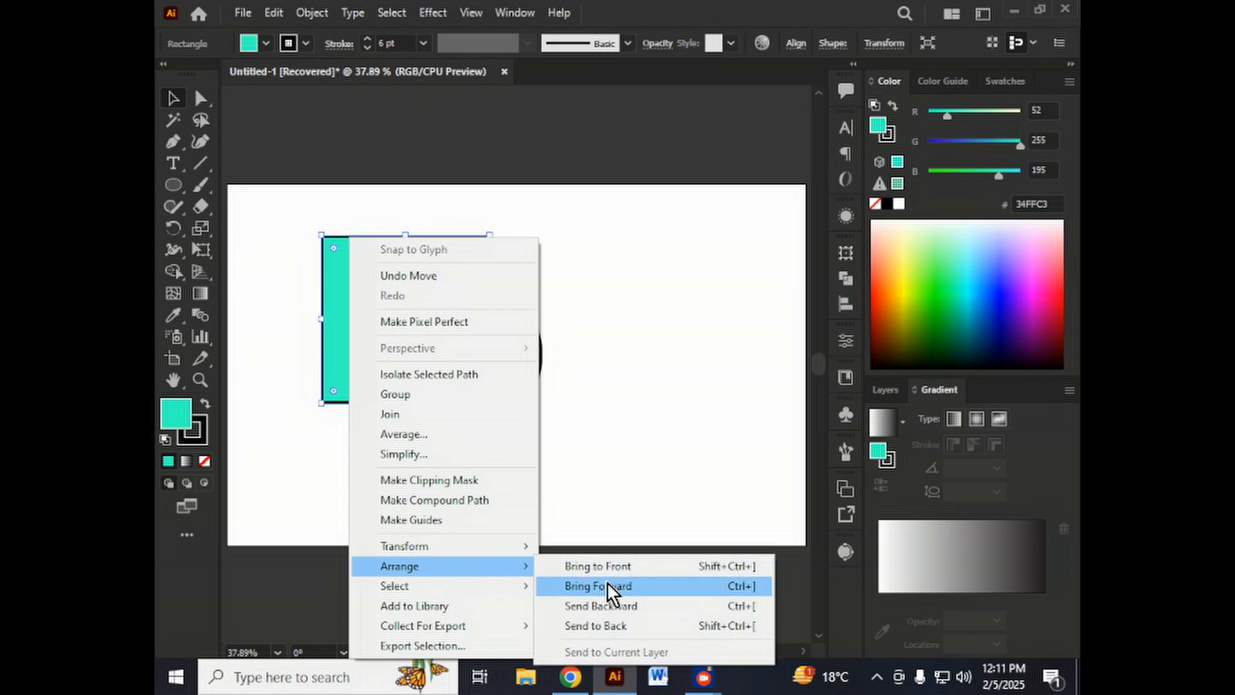
{"action": "left_click", "coordinate": [608, 583]}
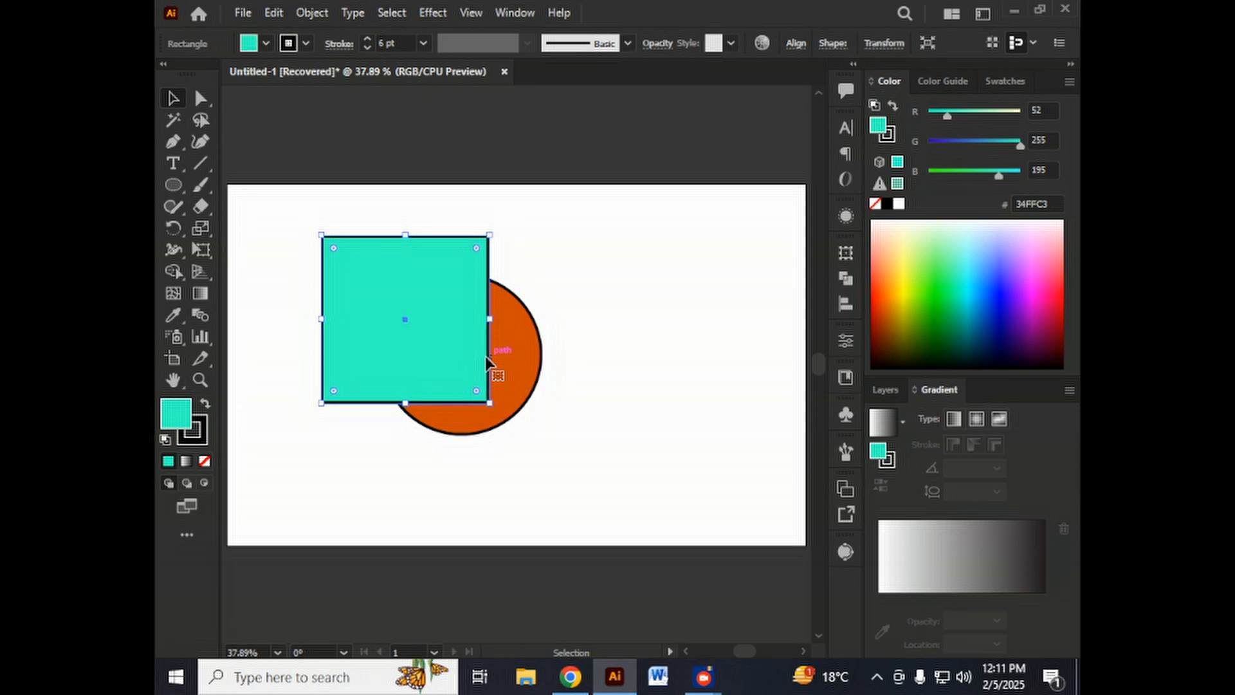
{"action": "left_click", "coordinate": [886, 390]}
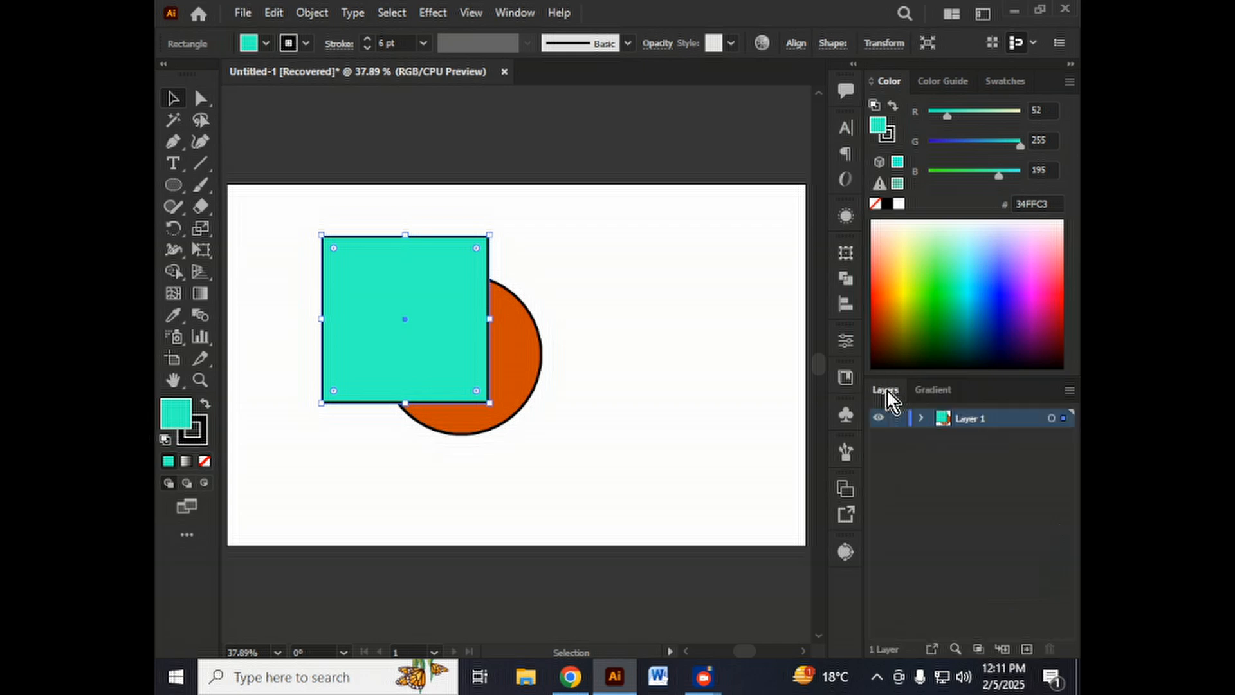
{"action": "left_click", "coordinate": [922, 419]}
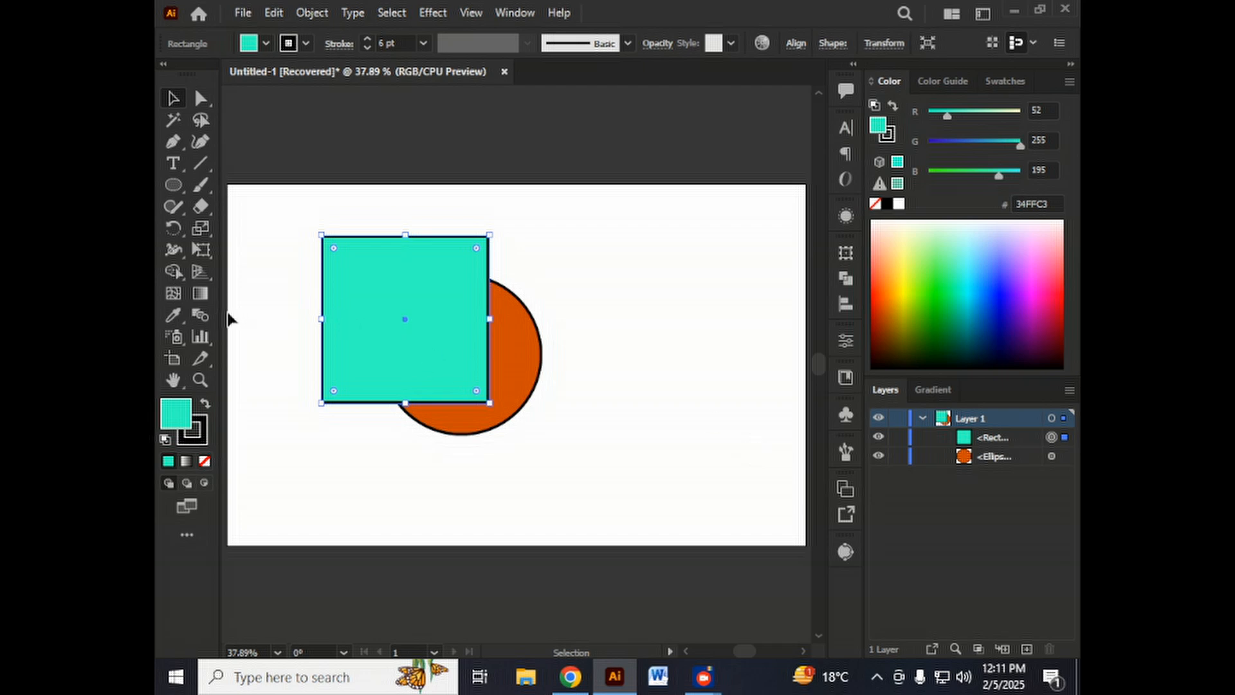
Draw a hexagon overlapping the square and circle, and fill it with green 00F50D
{"action": "left_click", "coordinate": [173, 186]}
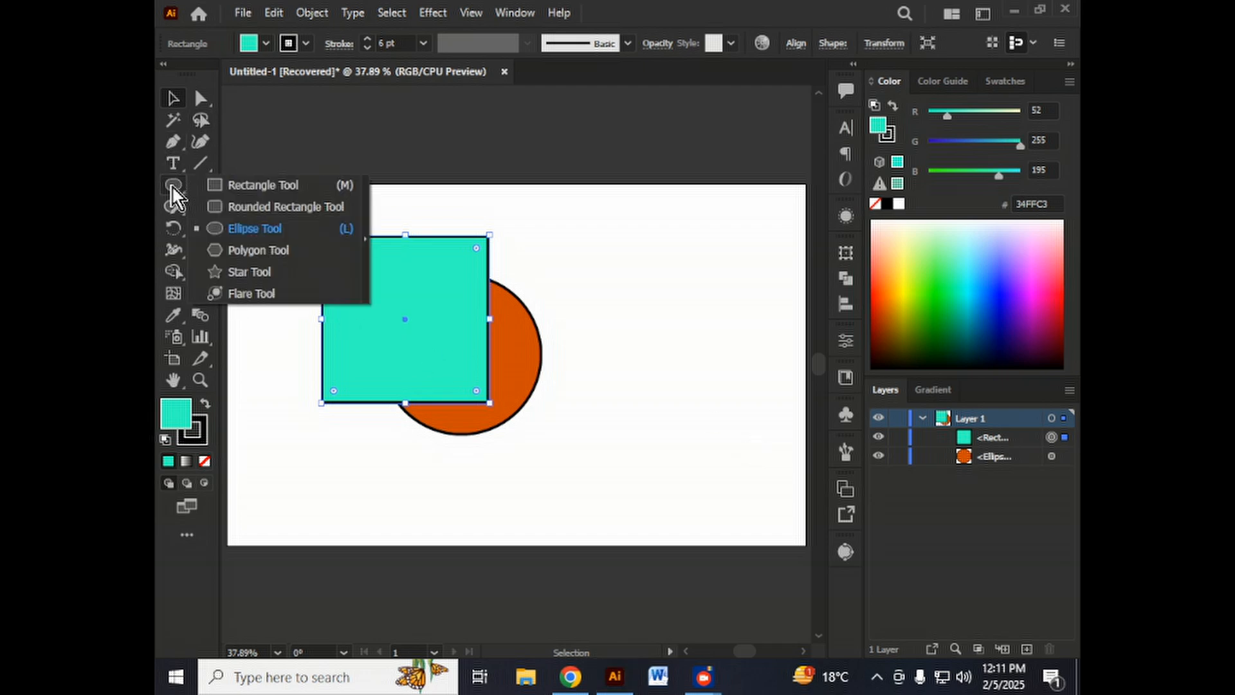
{"action": "left_click", "coordinate": [328, 252]}
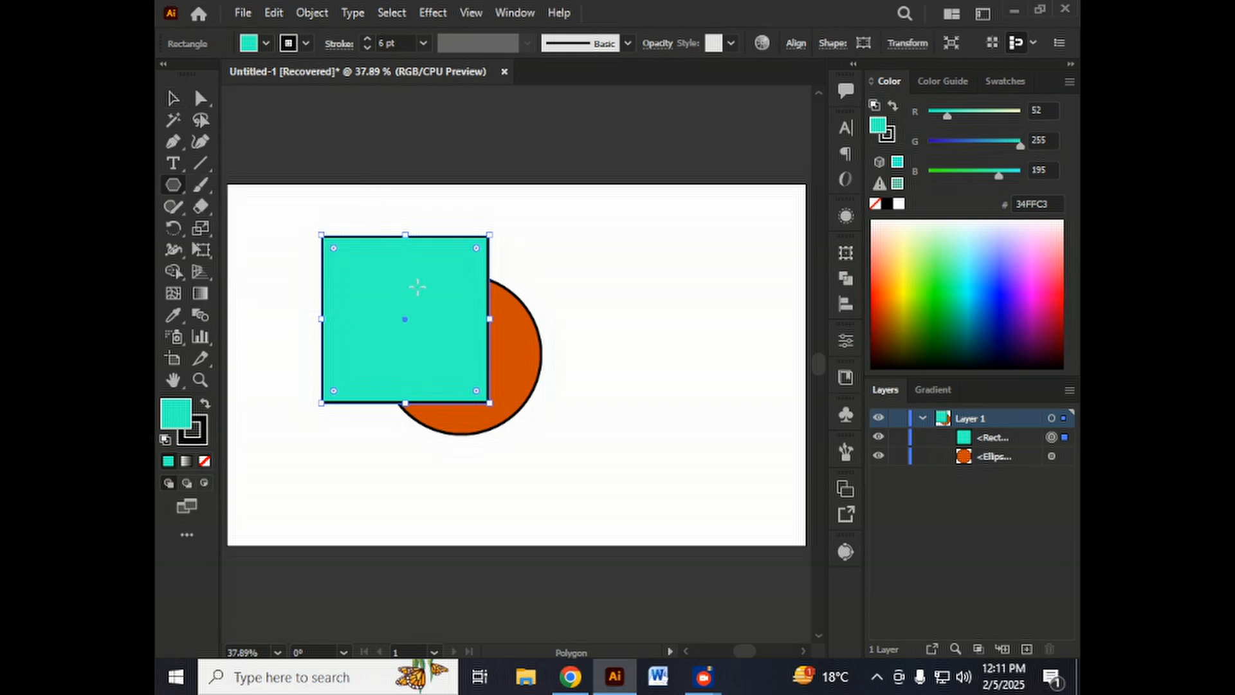
{"action": "left_click_drag", "start_coordinate": [417, 288], "coordinate": [508, 387]}
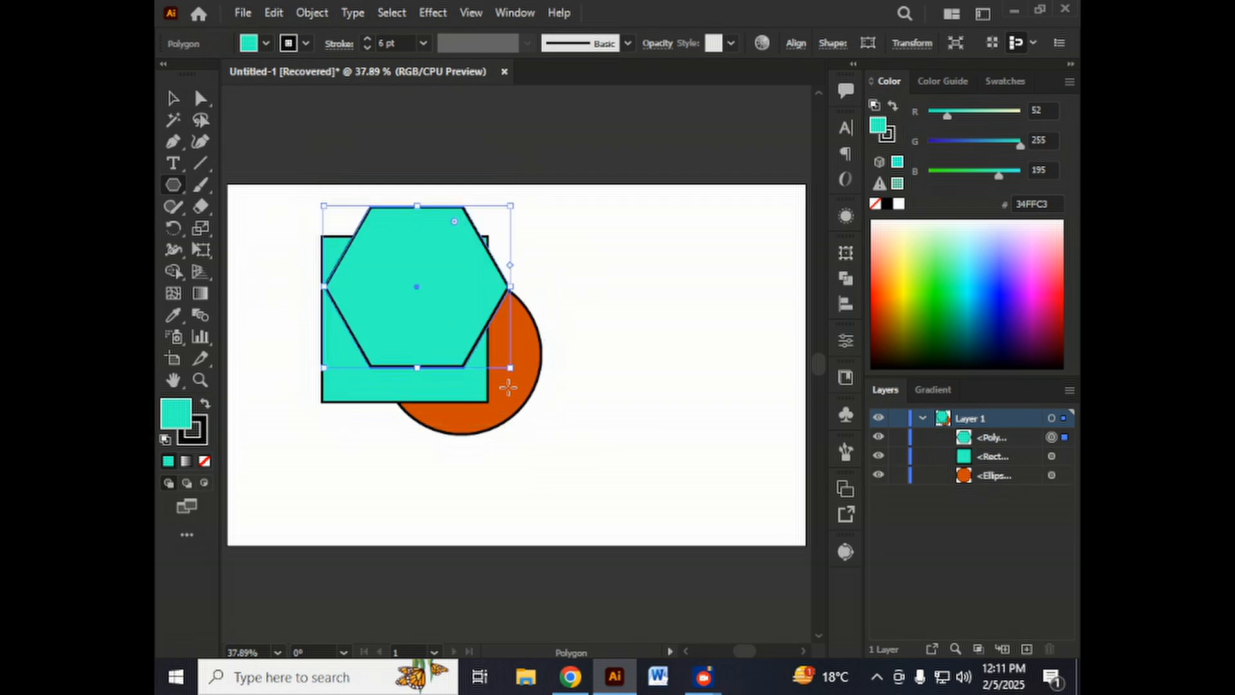
{"action": "left_click", "coordinate": [937, 303]}
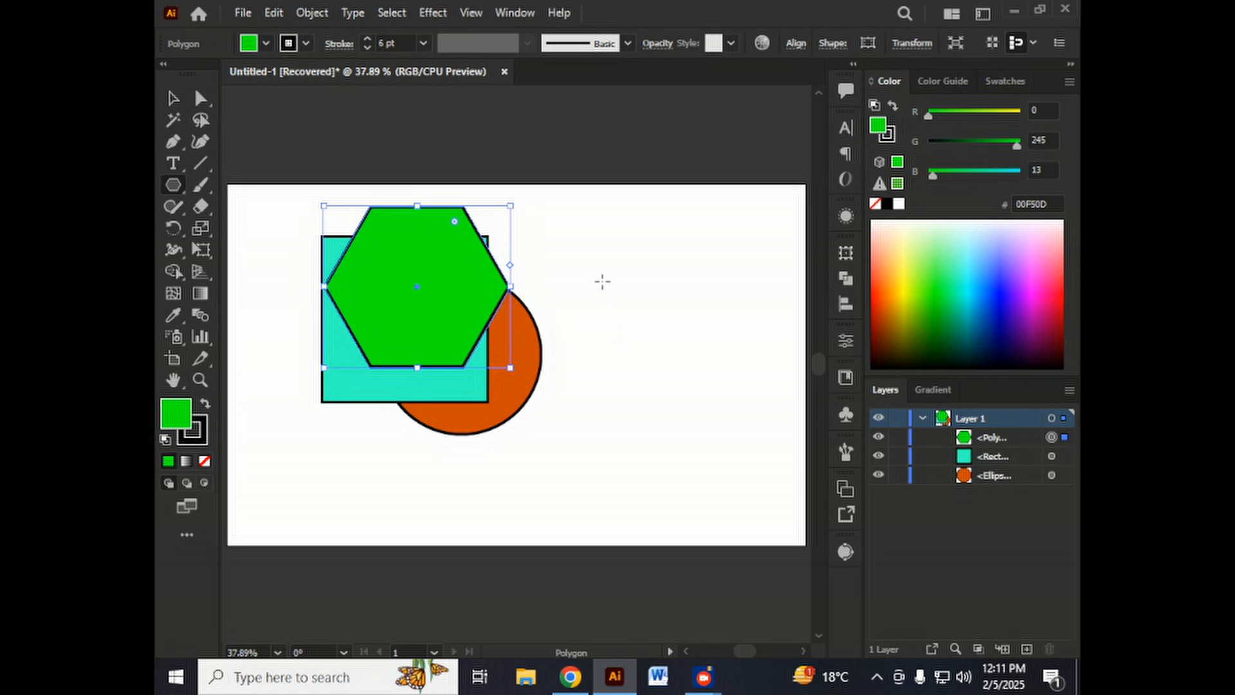
Bring the orange circle to the front of all shapes and undo that change
{"action": "key", "text": "v"}
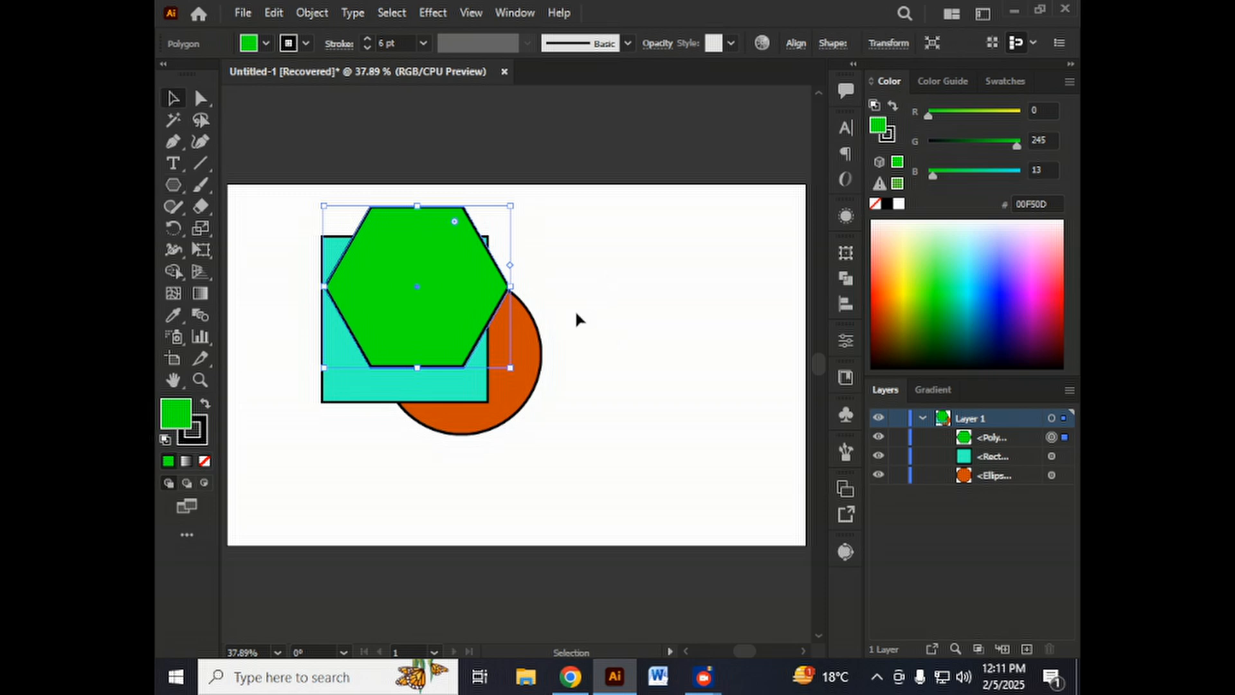
{"action": "left_click", "coordinate": [520, 395]}
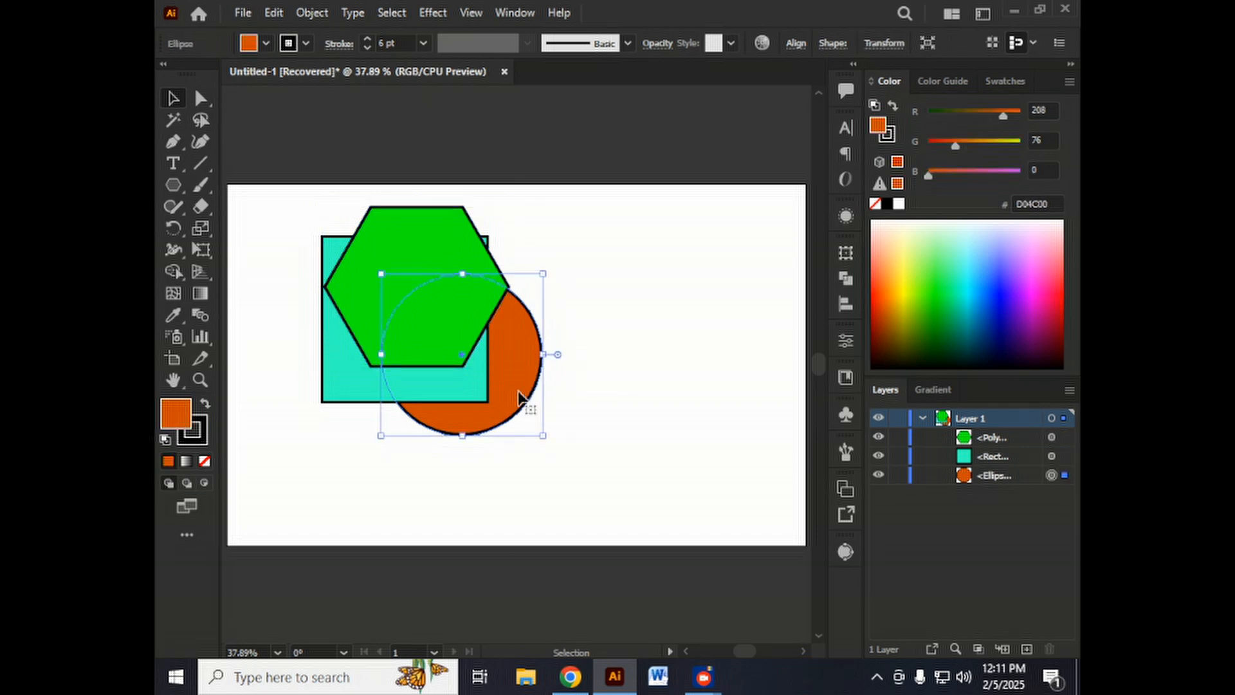
{"action": "right_click", "coordinate": [519, 396]}
{"action": "mouse_move", "coordinate": [569, 574]}
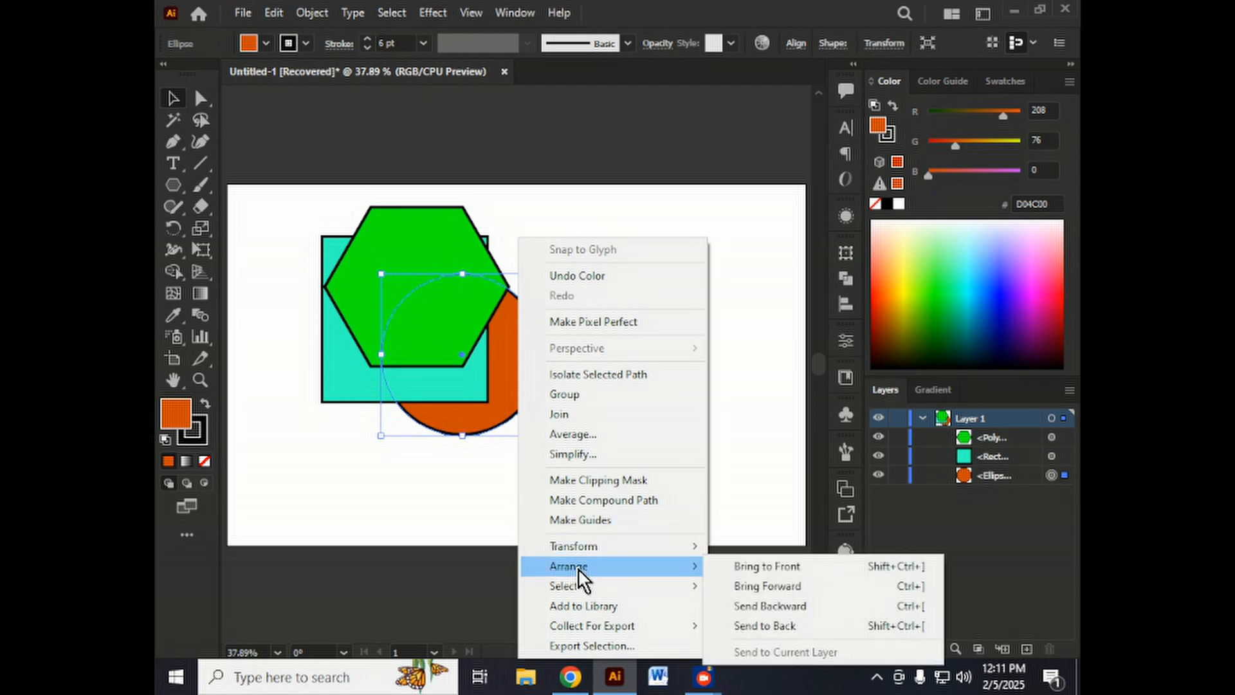
{"action": "left_click", "coordinate": [770, 571]}
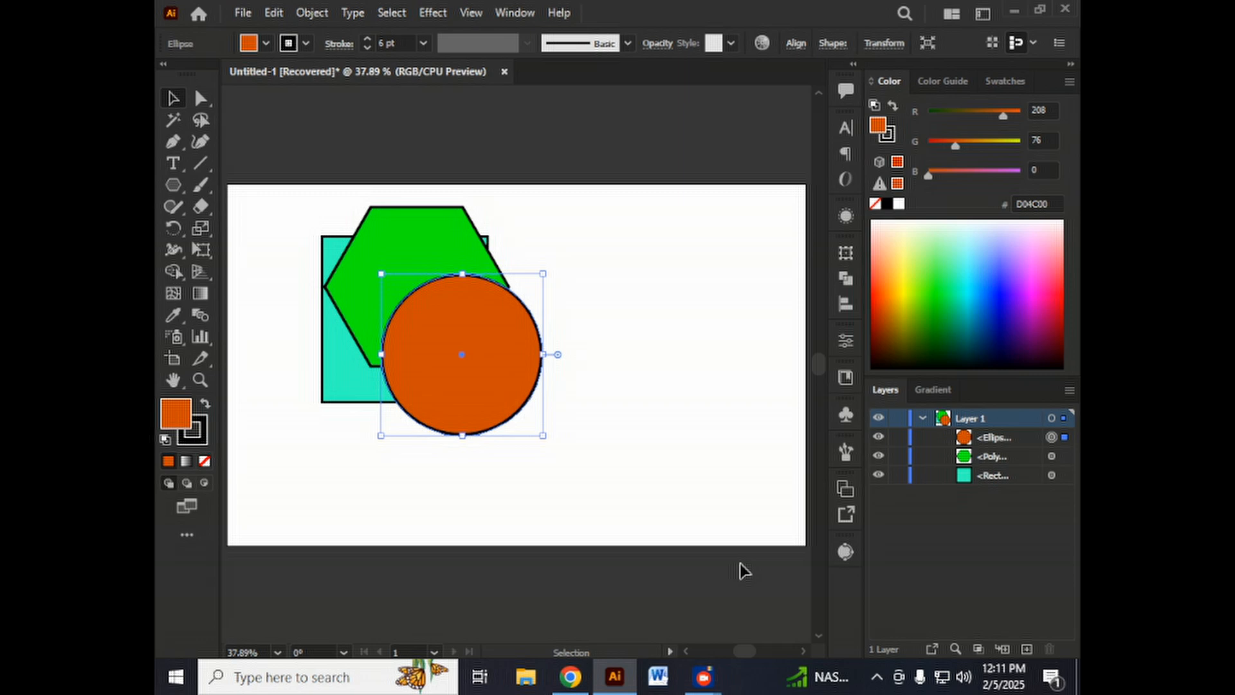
{"action": "key", "text": "ctrl+shift+bracketleft"}
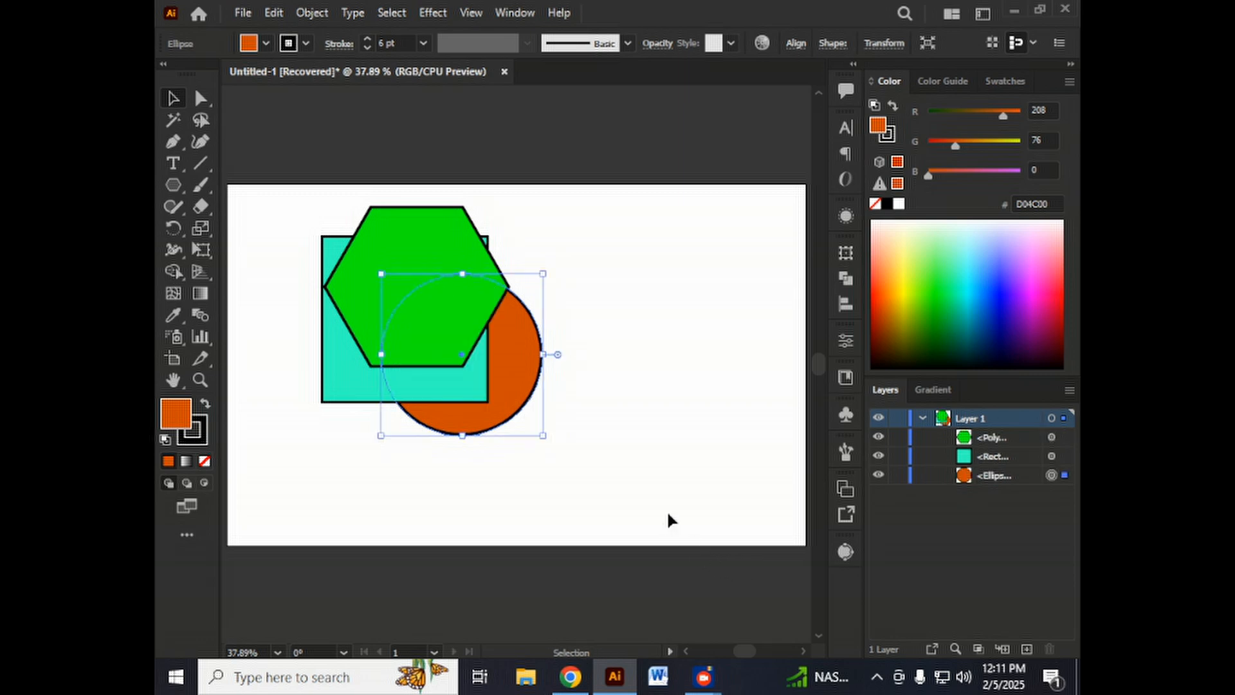
Bring the orange circle forward one level so it sits between the square and the hexagon
{"action": "right_click", "coordinate": [513, 394]}
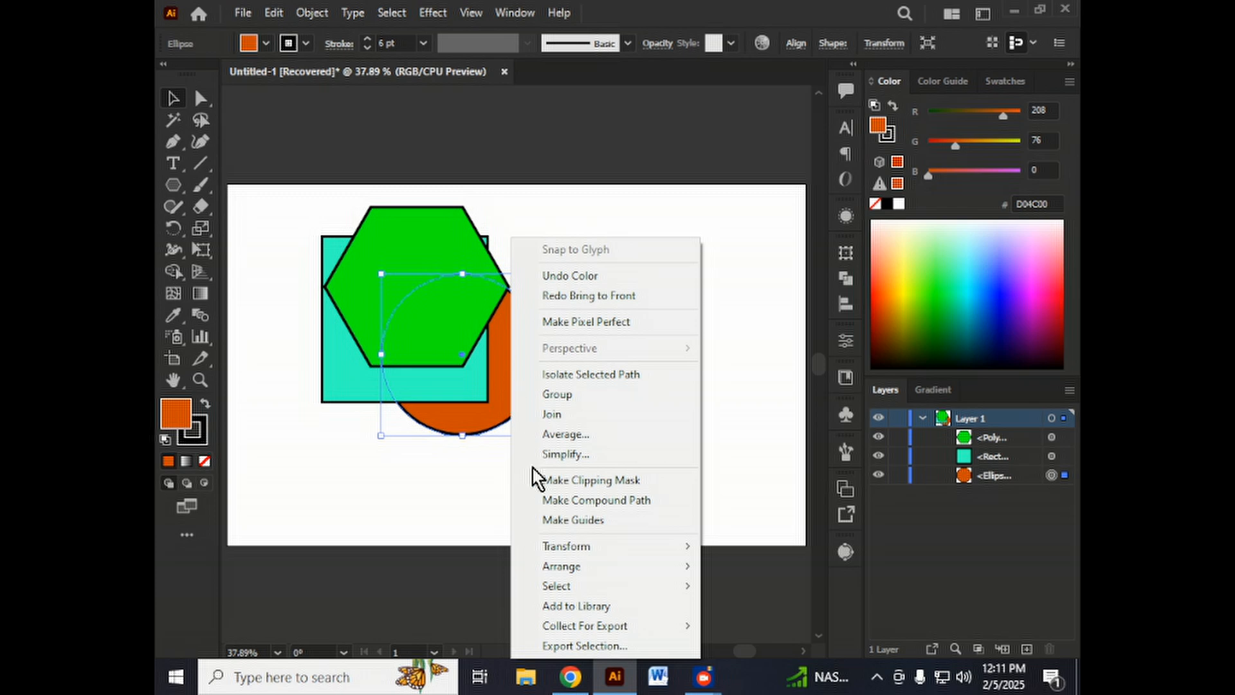
{"action": "mouse_move", "coordinate": [621, 574]}
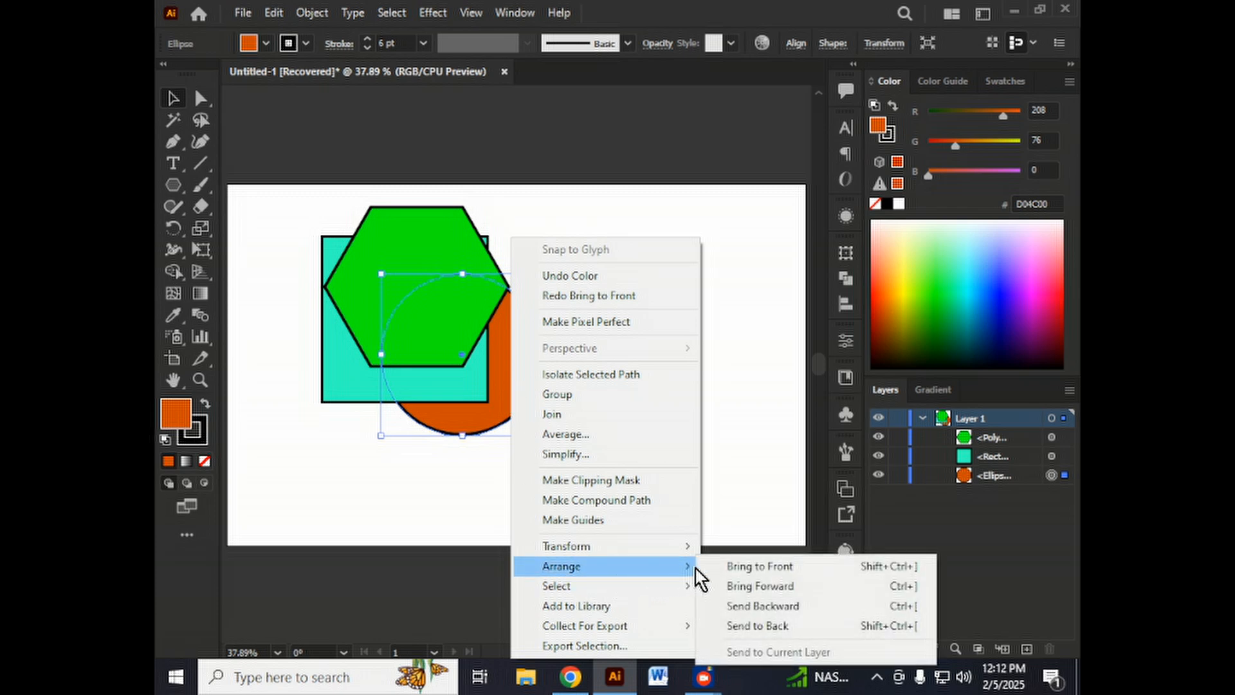
{"action": "left_click", "coordinate": [768, 587]}
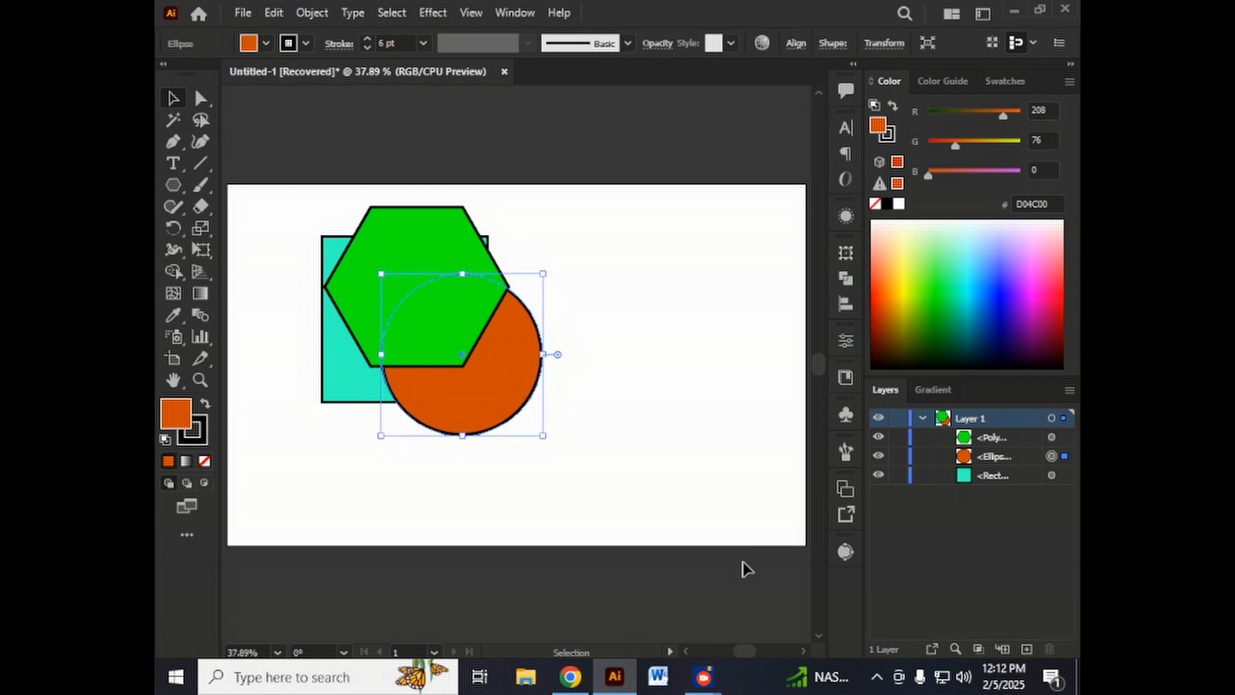
Bring the orange circle forward above the hexagon, then try reordering it beneath the square in Layer 1 and undo the reorder
{"action": "right_click", "coordinate": [488, 395]}
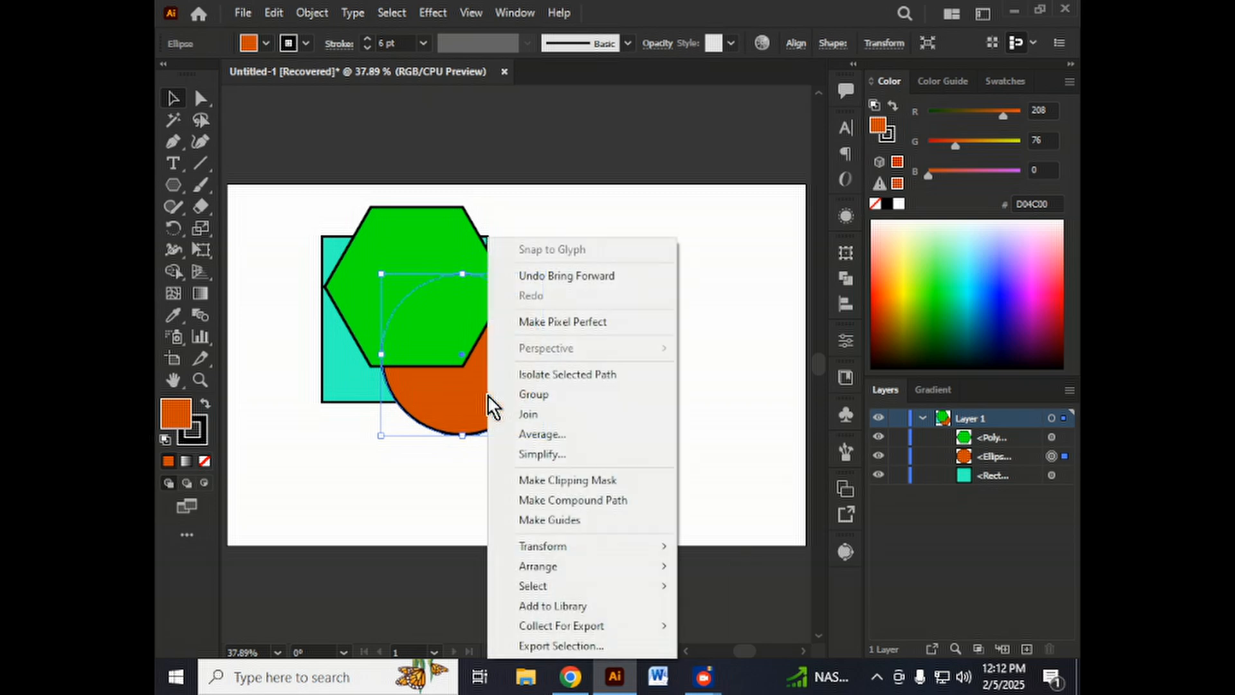
{"action": "mouse_move", "coordinate": [615, 566]}
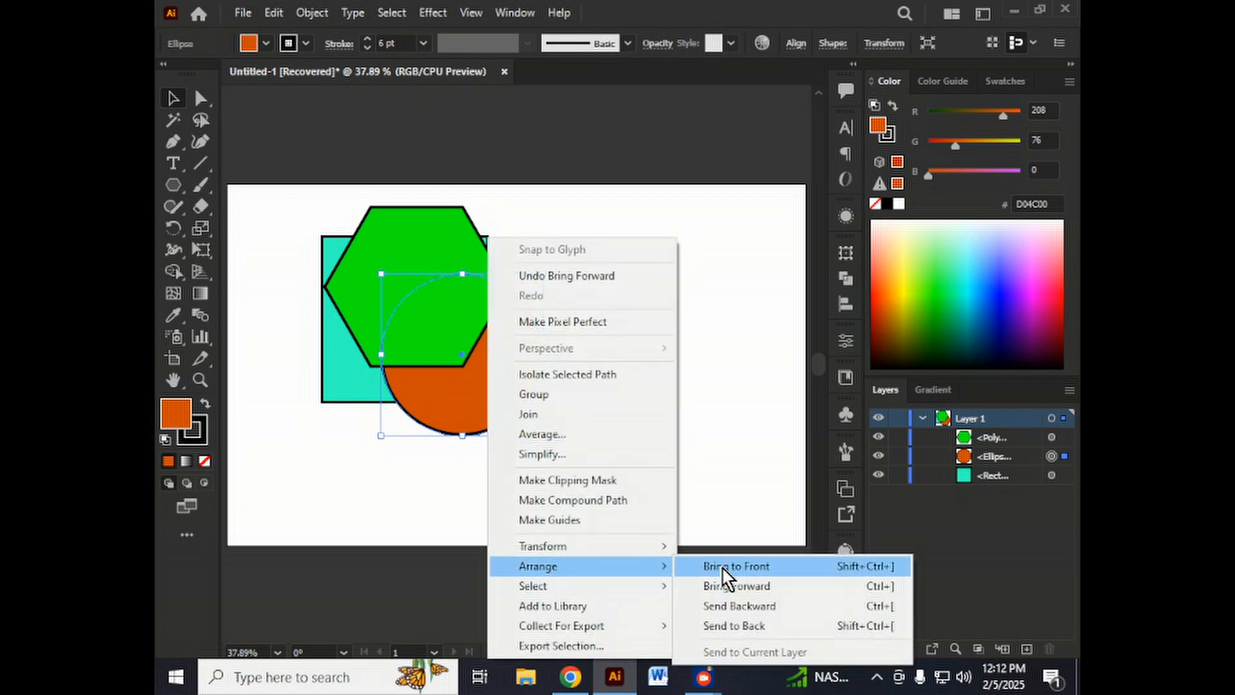
{"action": "left_click", "coordinate": [760, 584]}
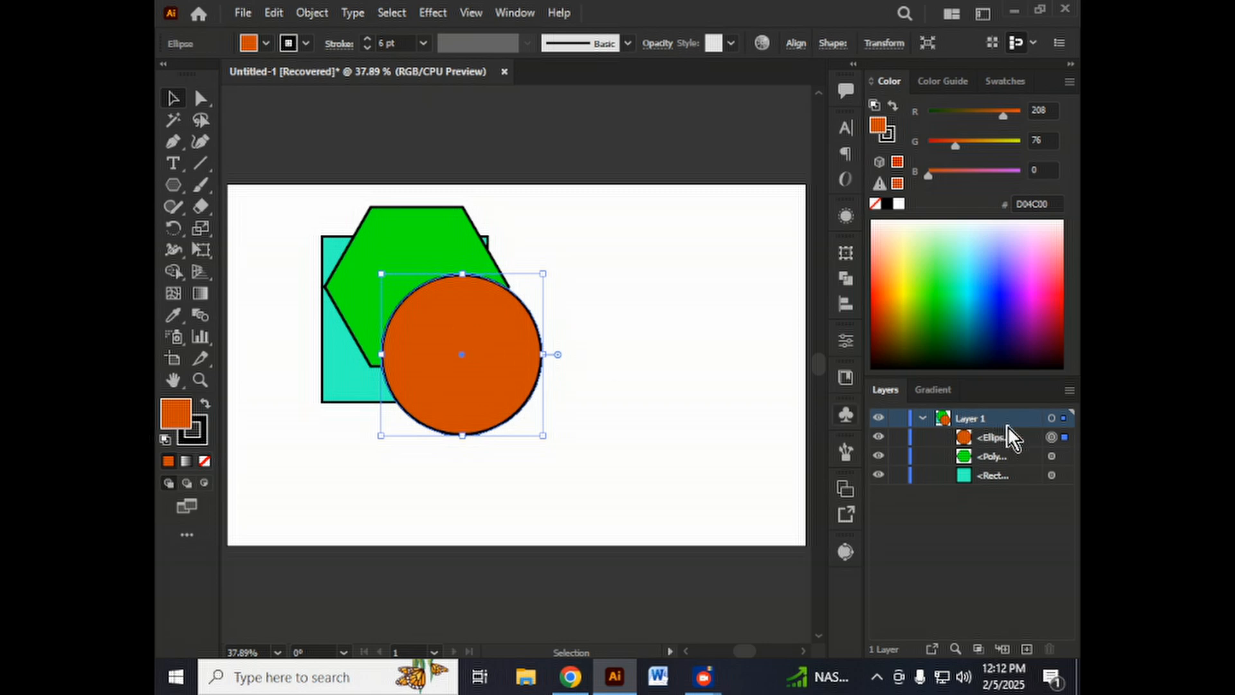
{"action": "left_click_drag", "start_coordinate": [1024, 445], "coordinate": [1033, 489]}
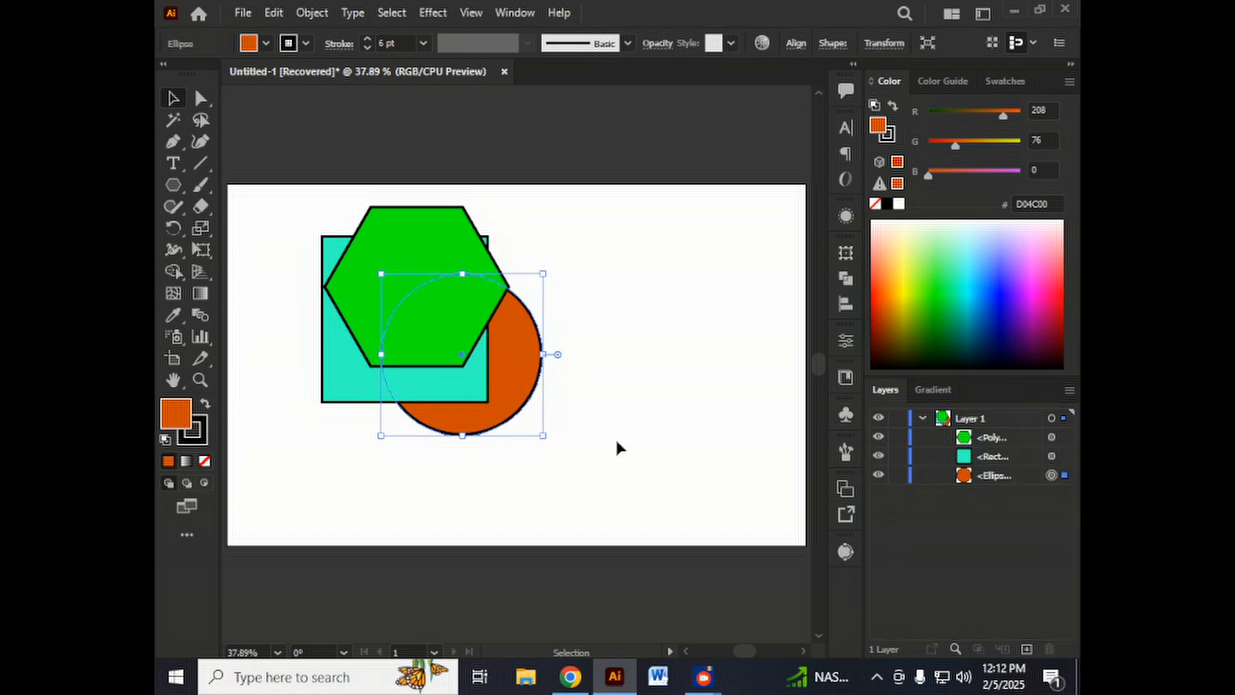
{"action": "key", "text": "ctrl+shift+bracketright"}
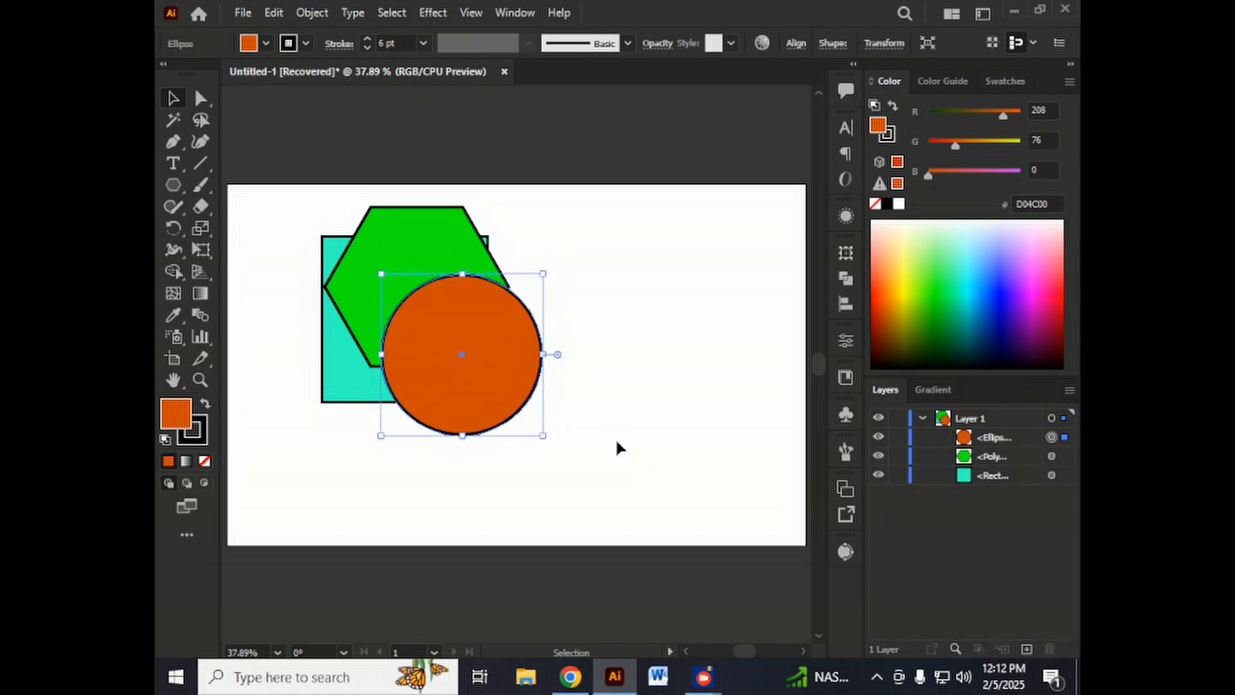
Send the orange circle backward two levels, one at a time, so it sits behind the hexagon and the square
{"action": "right_click", "coordinate": [472, 330]}
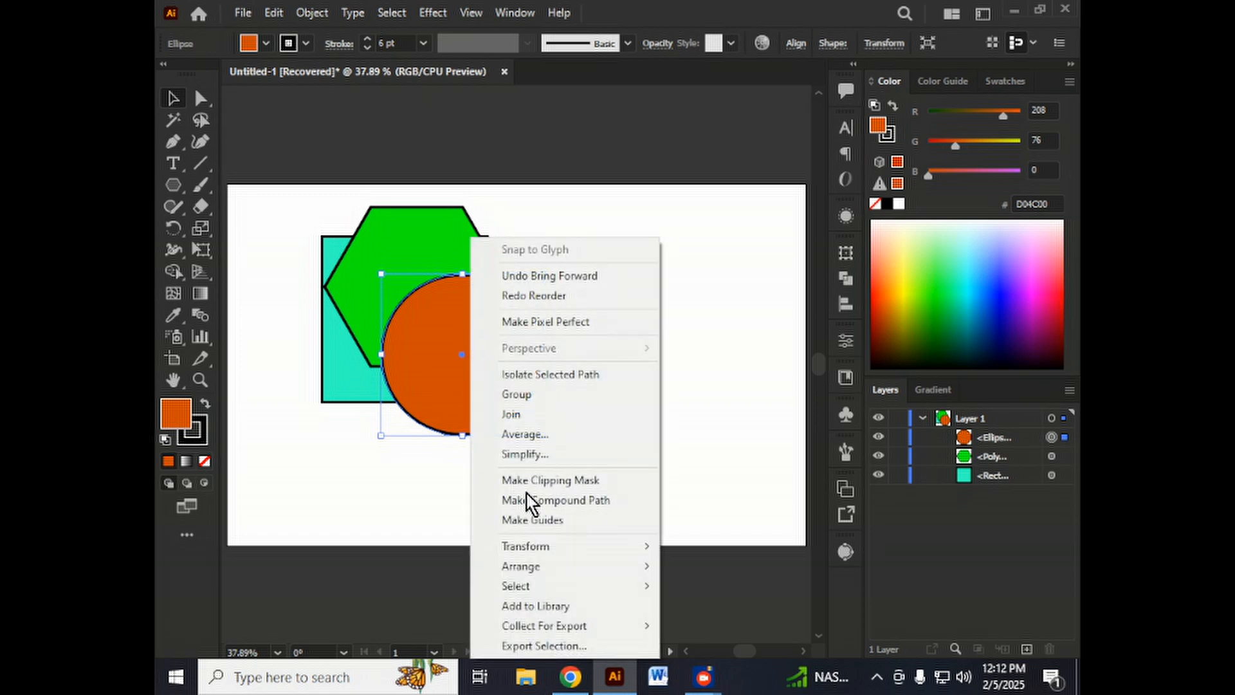
{"action": "mouse_move", "coordinate": [582, 576]}
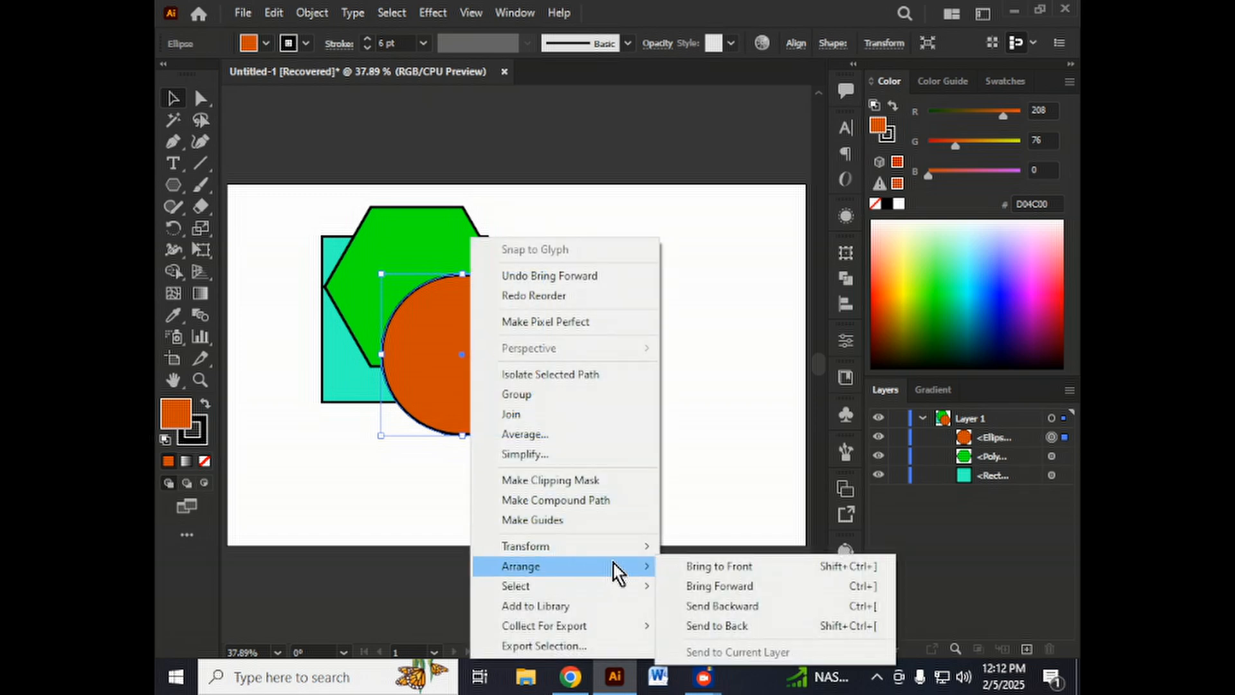
{"action": "left_click", "coordinate": [763, 604]}
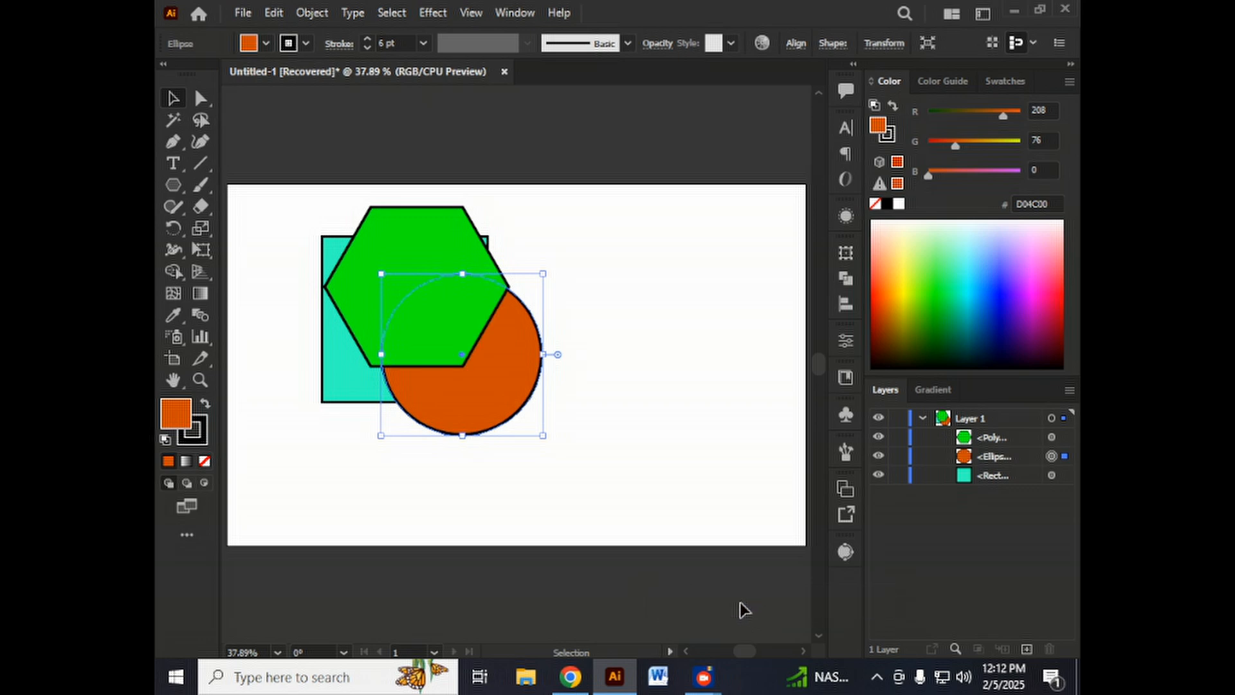
{"action": "right_click", "coordinate": [457, 402]}
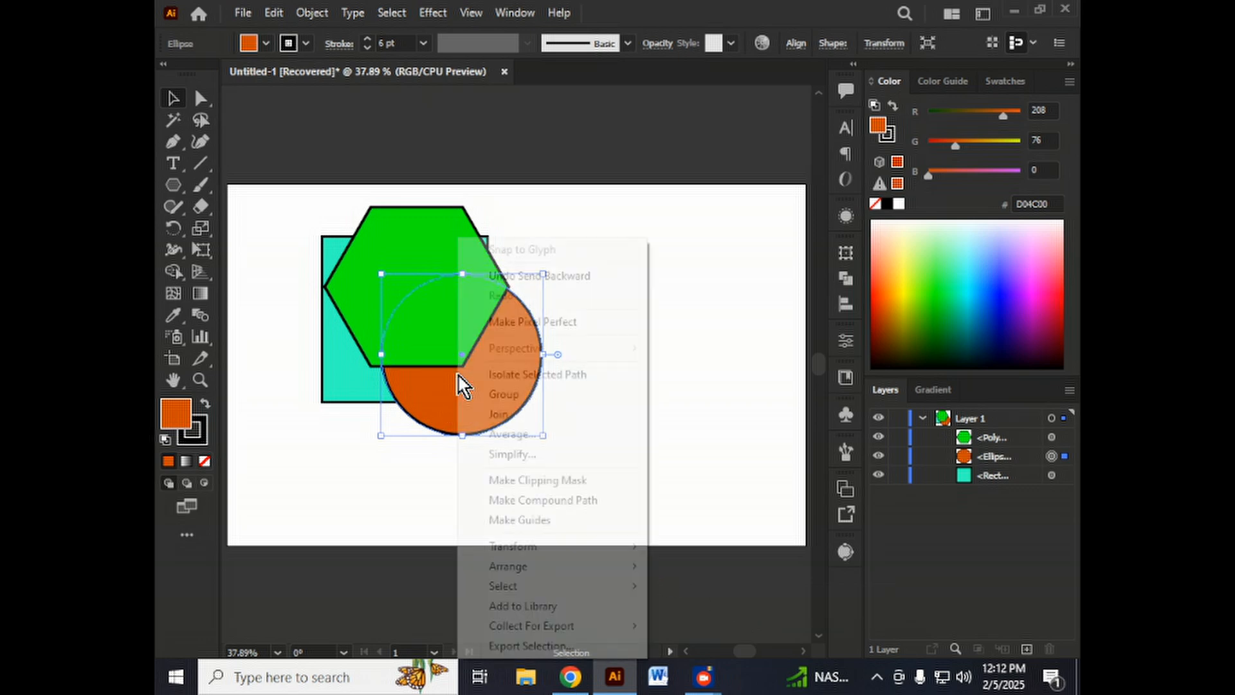
{"action": "mouse_move", "coordinate": [574, 568]}
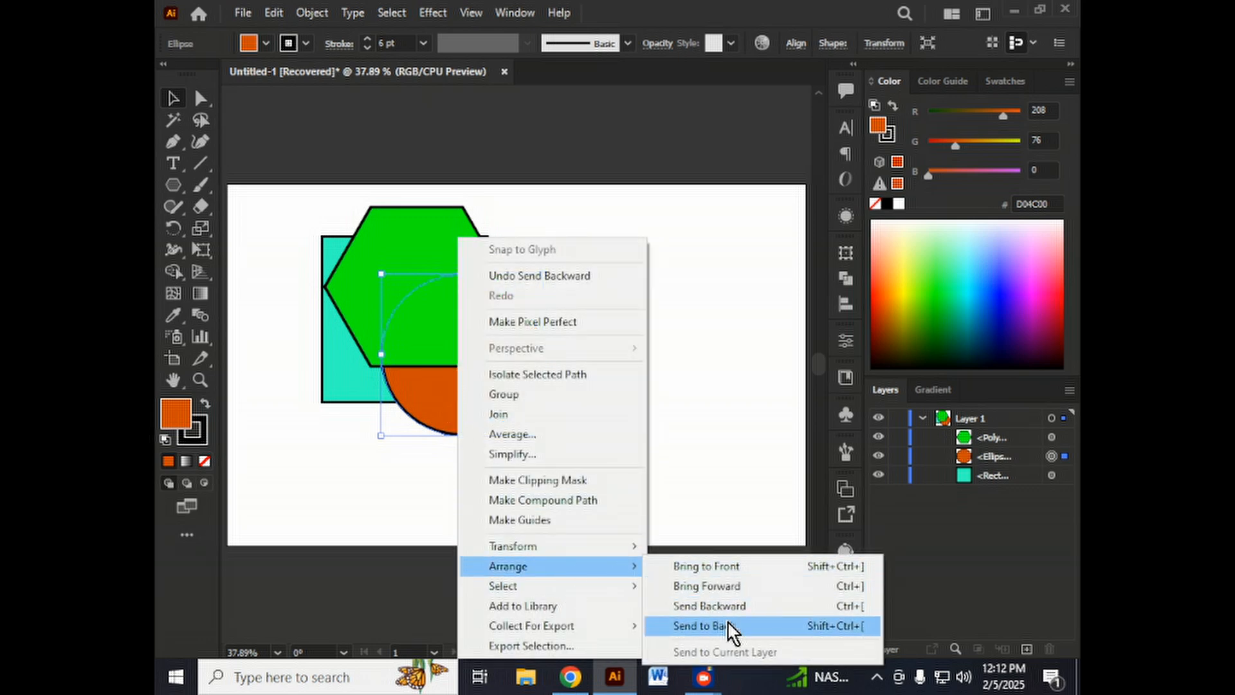
{"action": "left_click", "coordinate": [727, 606]}
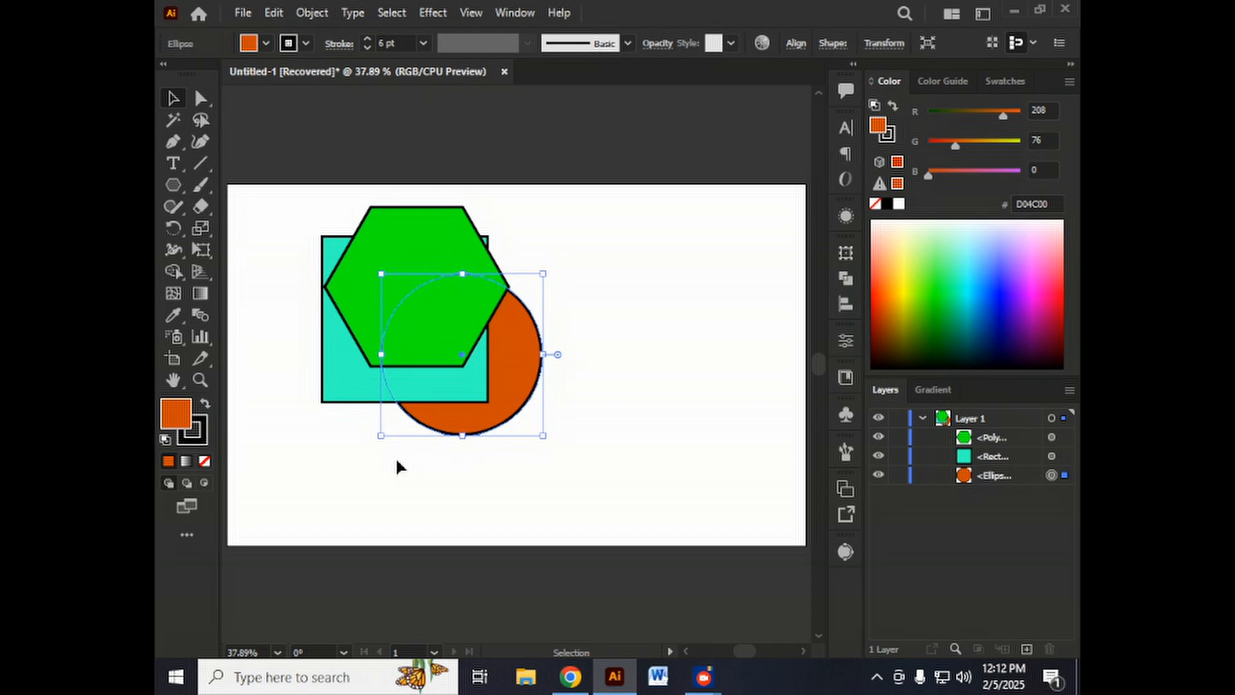
Bring the orange circle forward two levels and send it backward one, placing it between the hexagon and the square
{"action": "key", "text": "a"}
{"action": "key", "text": "ctrl+bracketright"}
{"action": "key", "text": "ctrl+bracketright"}
{"action": "key", "text": "ctrl+bracketleft"}
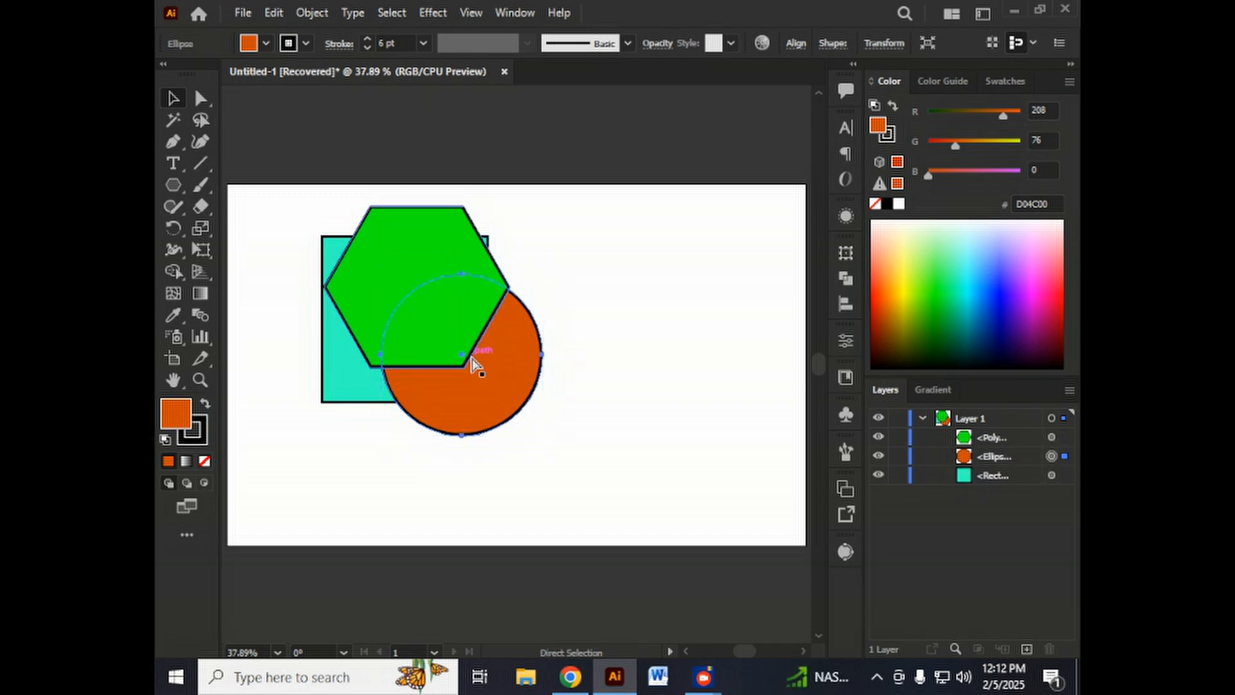
Undo the stacking changes and the hexagon so only the turquoise square above the orange circle remains
{"action": "key", "text": "ctrl+z"}
{"action": "key", "text": "ctrl+z"}
{"action": "key", "text": "ctrl+z"}
{"action": "key", "text": "ctrl+z"}
{"action": "key", "text": "ctrl+z"}
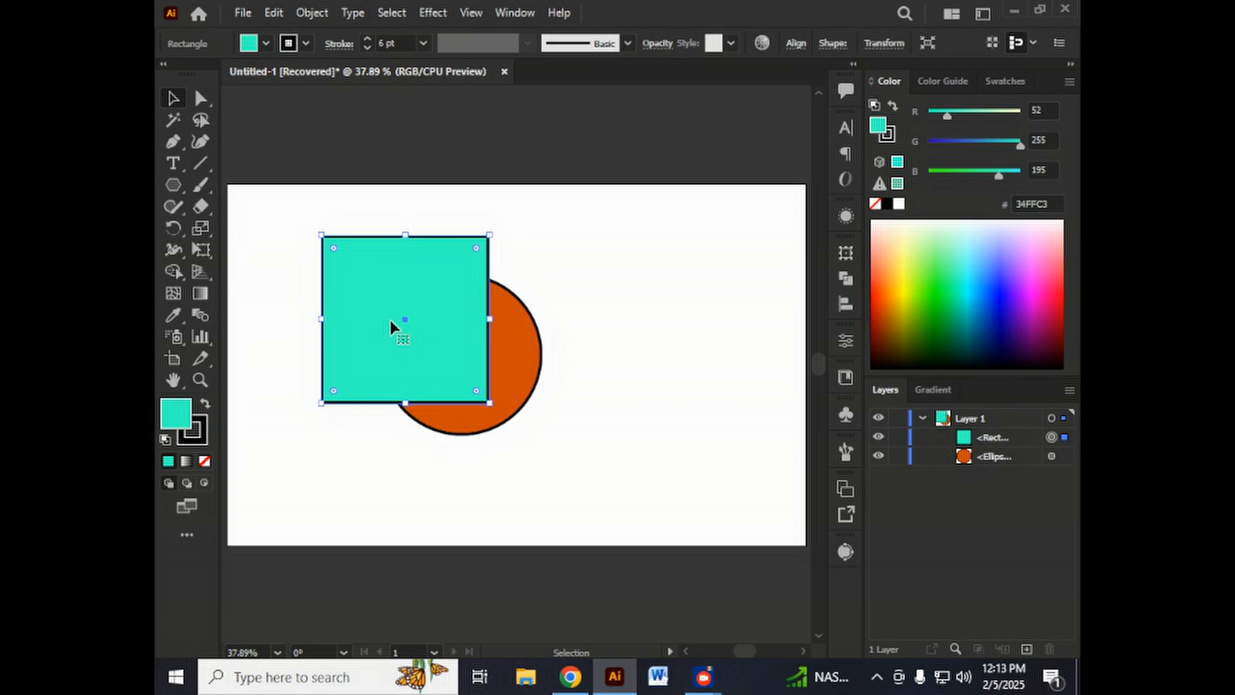
Duplicate the turquoise square about 268 px right and 56 px up, and fill the copy with green 6BFF6F
{"action": "left_click_drag", "start_coordinate": [390, 319], "coordinate": [511, 294]}
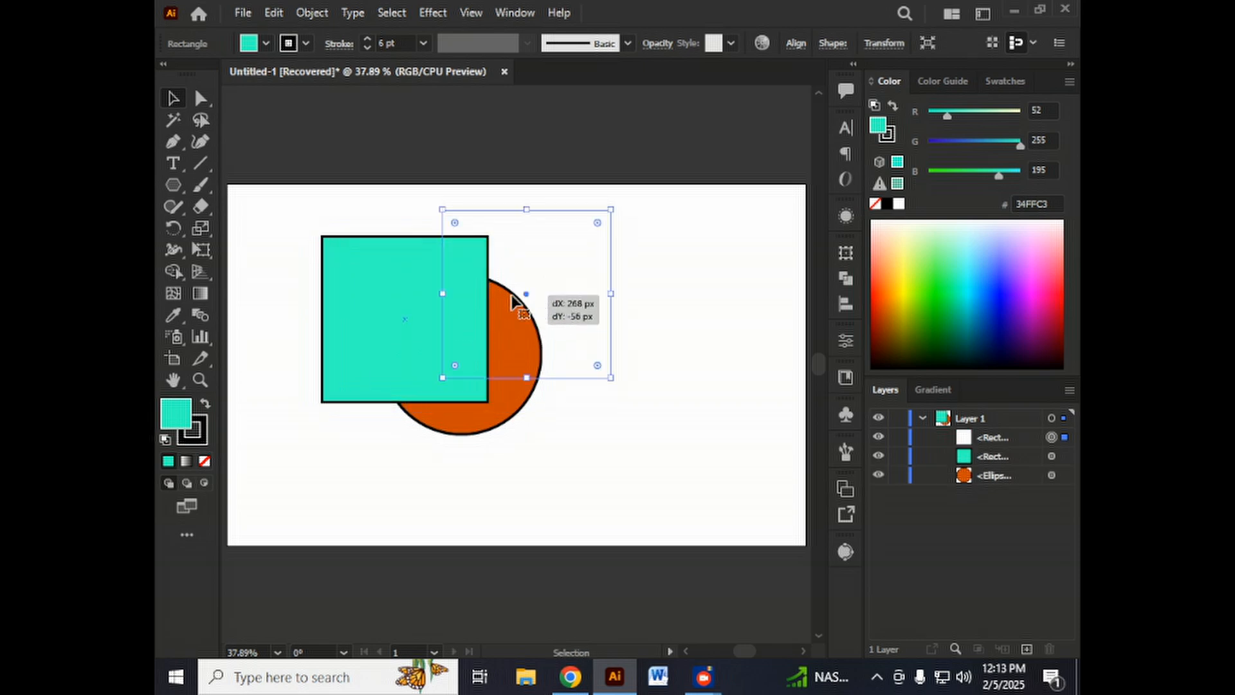
{"action": "left_click", "coordinate": [941, 255]}
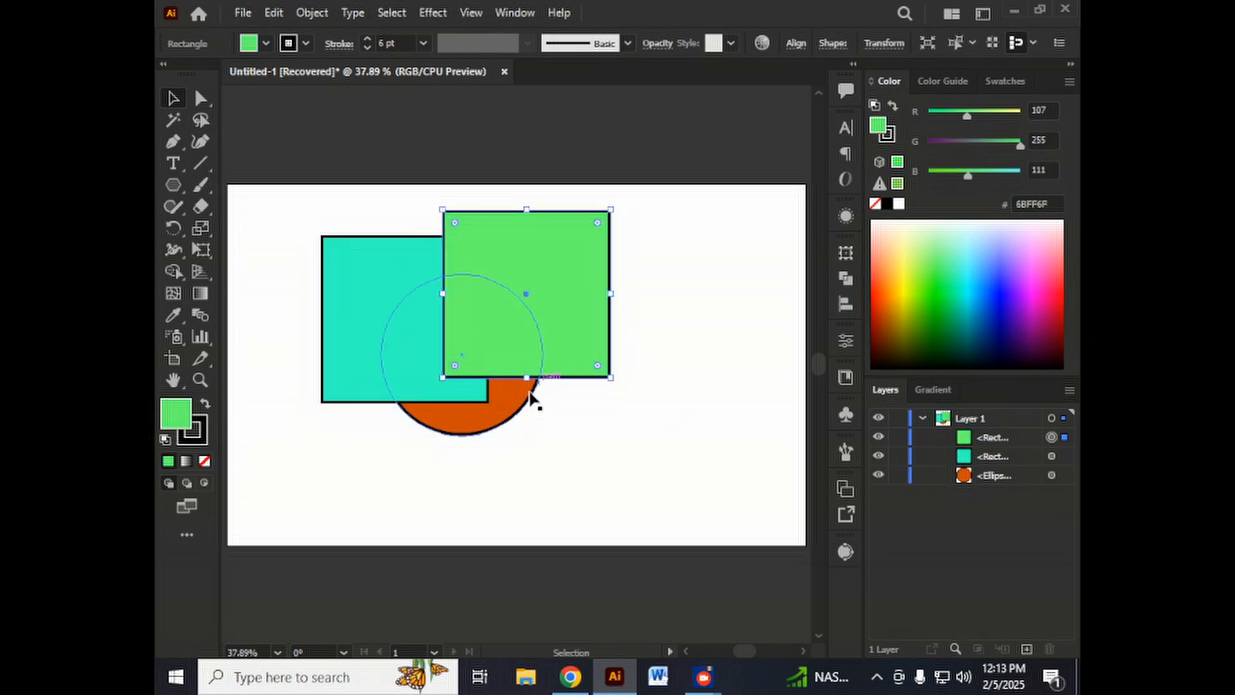
Bring the orange circle to the front of both squares, then send it to the back
{"action": "left_click", "coordinate": [514, 406]}
{"action": "right_click", "coordinate": [514, 406]}
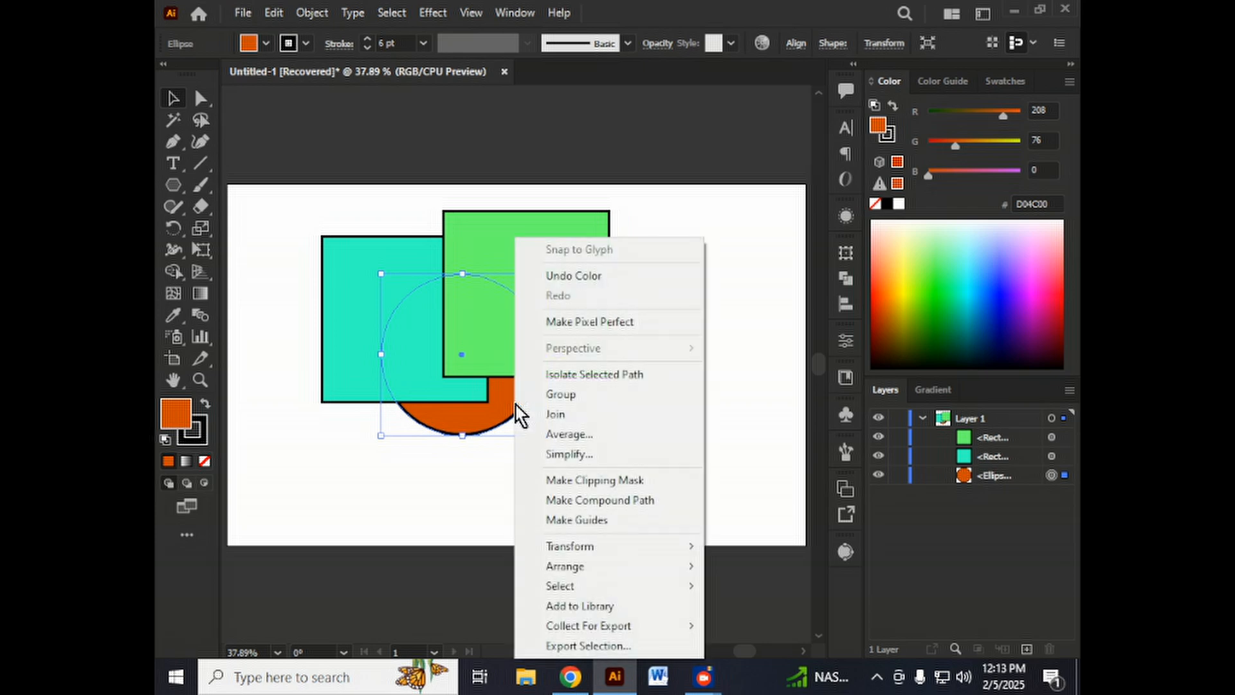
{"action": "mouse_move", "coordinate": [635, 573]}
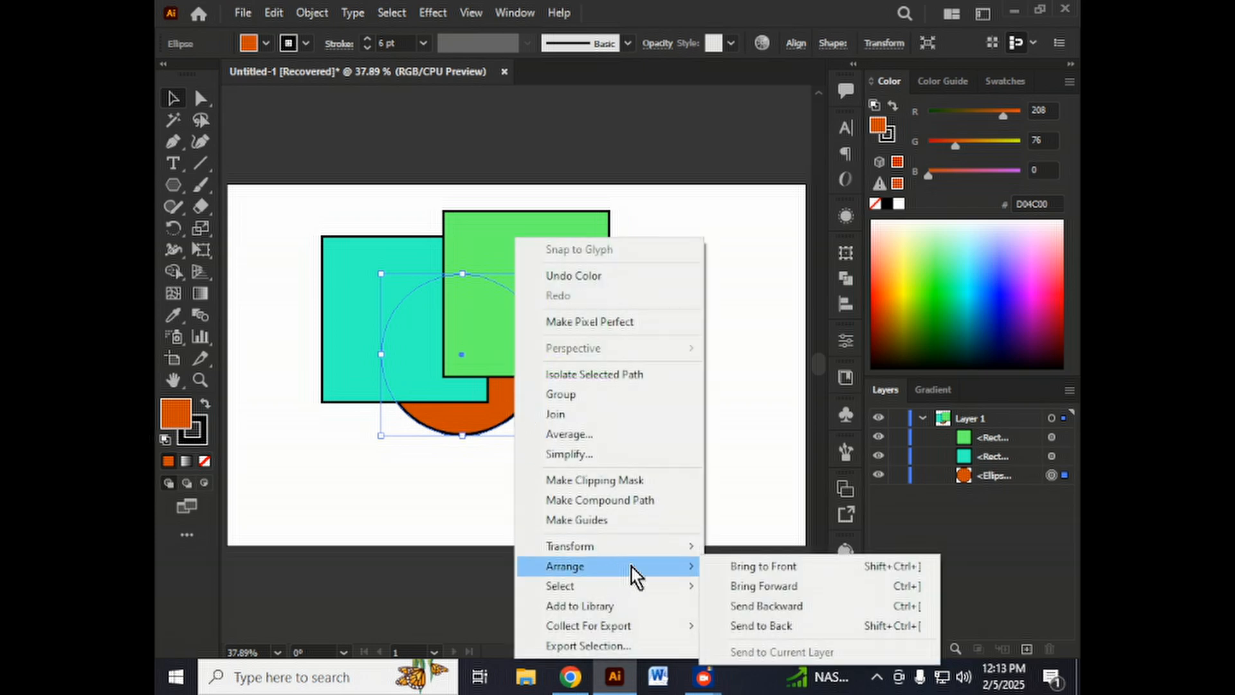
{"action": "left_click", "coordinate": [831, 563]}
{"action": "right_click", "coordinate": [458, 397]}
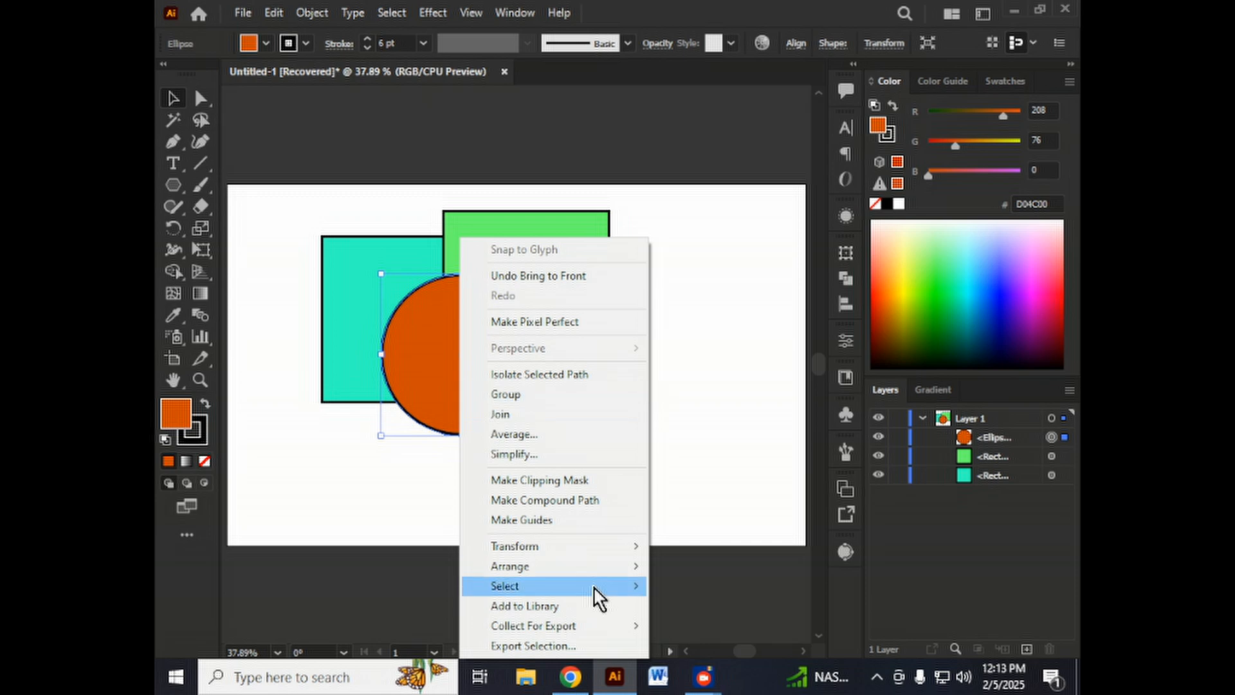
{"action": "mouse_move", "coordinate": [600, 577]}
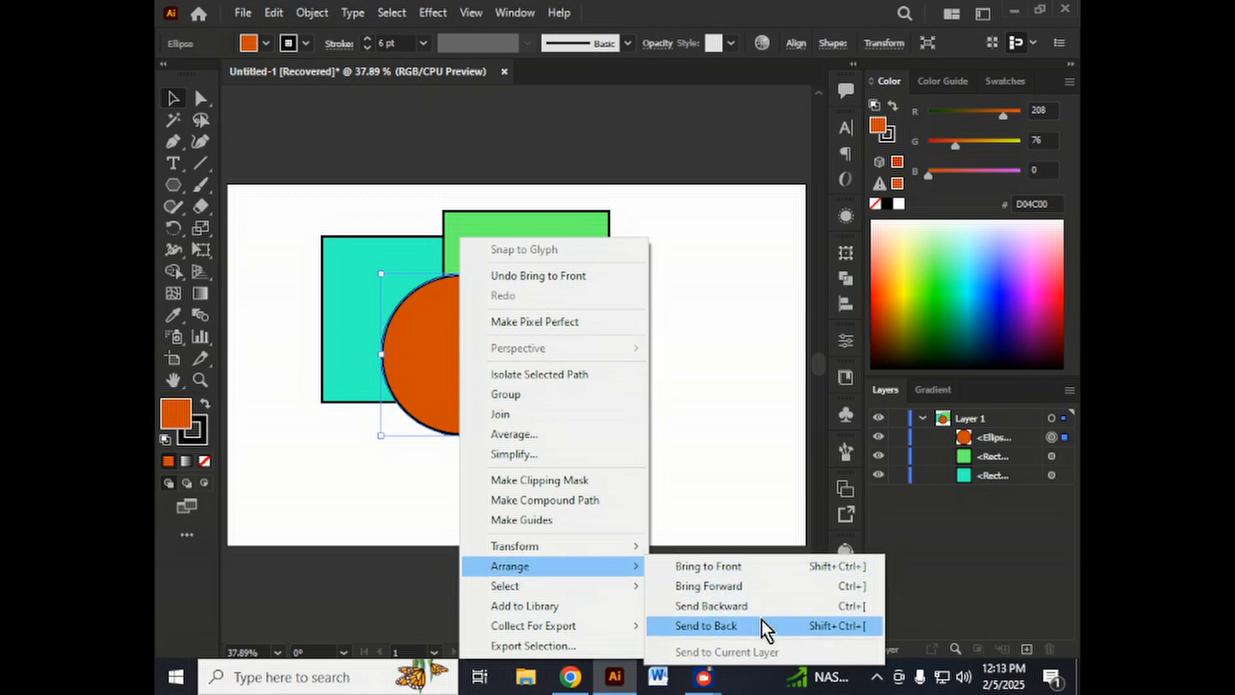
{"action": "left_click", "coordinate": [774, 629]}
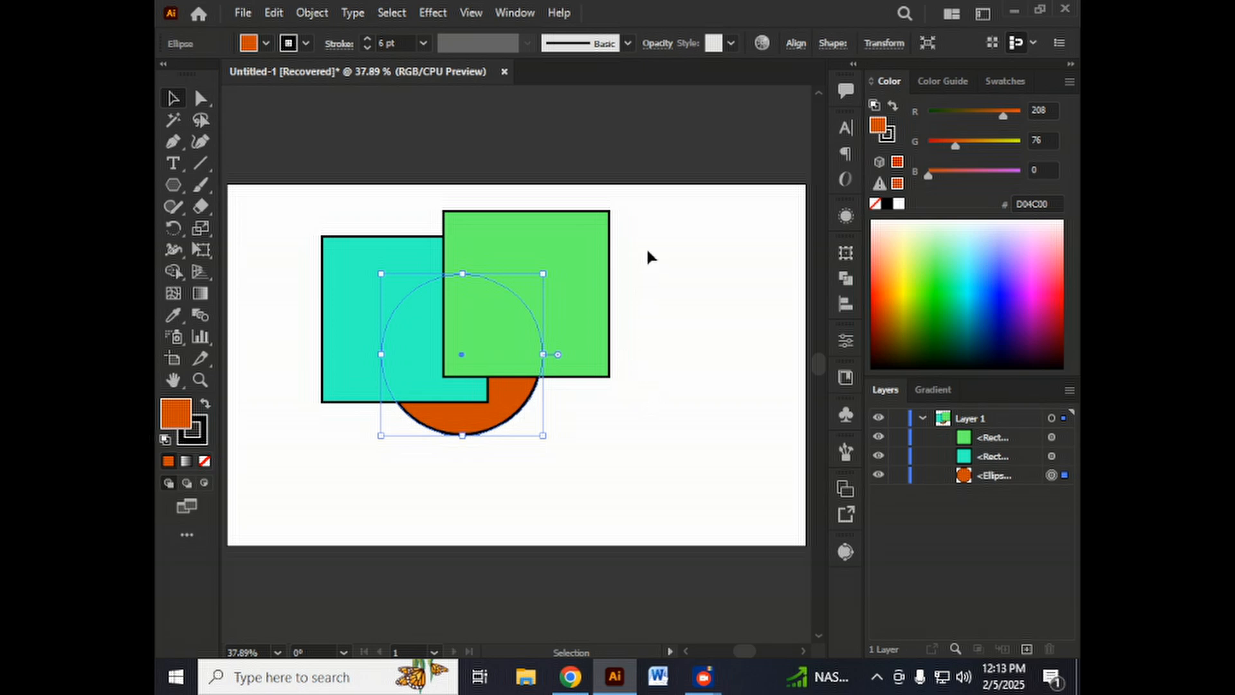
Delete the green square and move the orange circle so it overlaps the turquoise square's lower half, centred horizontally
{"action": "left_click_drag", "start_coordinate": [646, 245], "coordinate": [332, 418]}
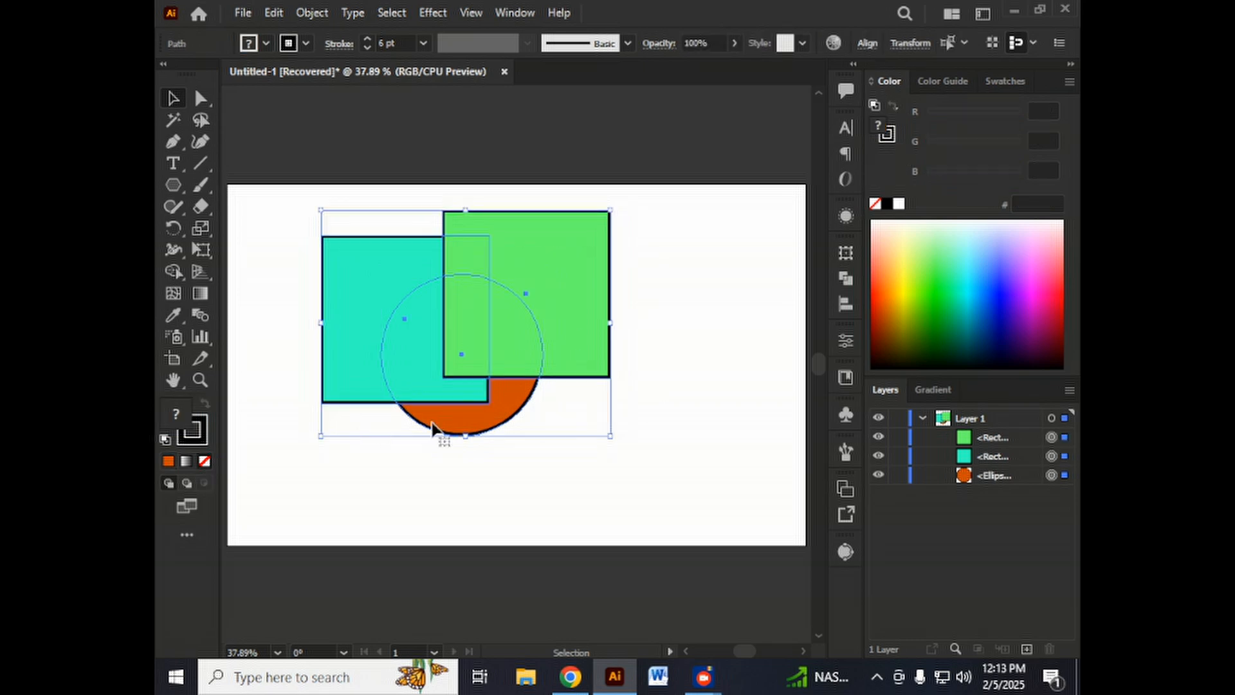
{"action": "left_click", "coordinate": [660, 373]}
{"action": "left_click", "coordinate": [548, 379]}
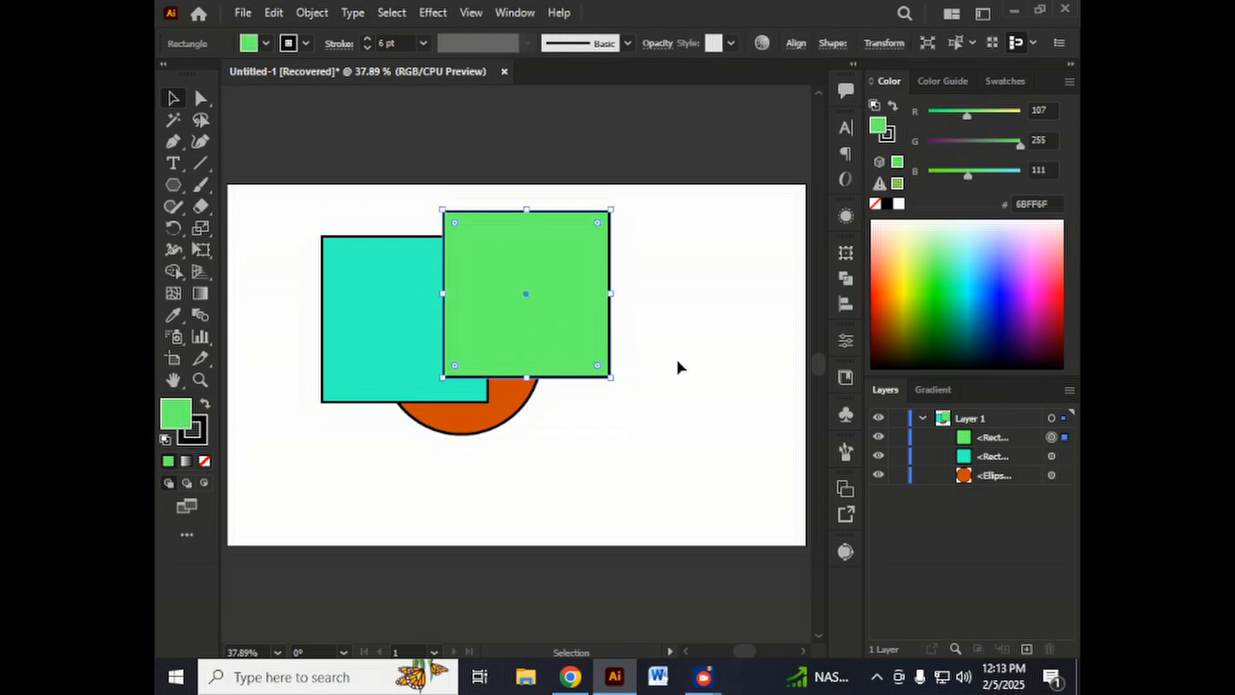
{"action": "key", "text": "Delete"}
{"action": "left_click_drag", "start_coordinate": [517, 358], "coordinate": [458, 373]}
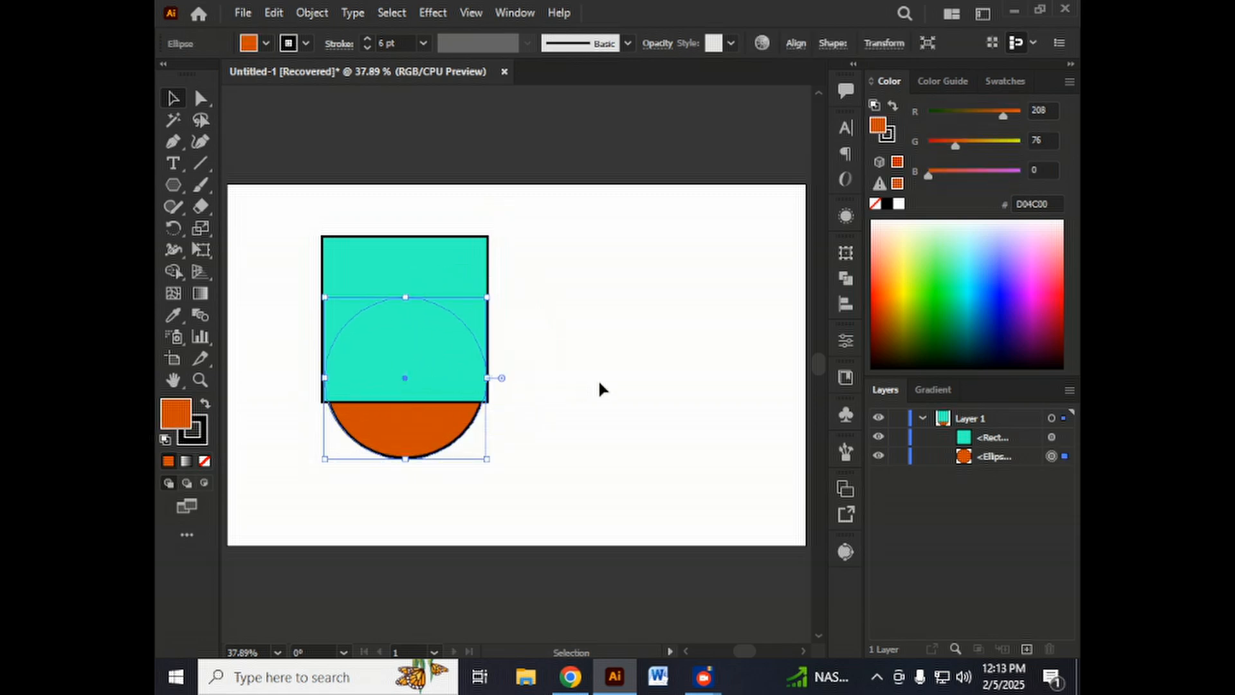
Open the Pathfinder controls and select both the turquoise square and the orange circle
{"action": "left_click", "coordinate": [848, 280]}
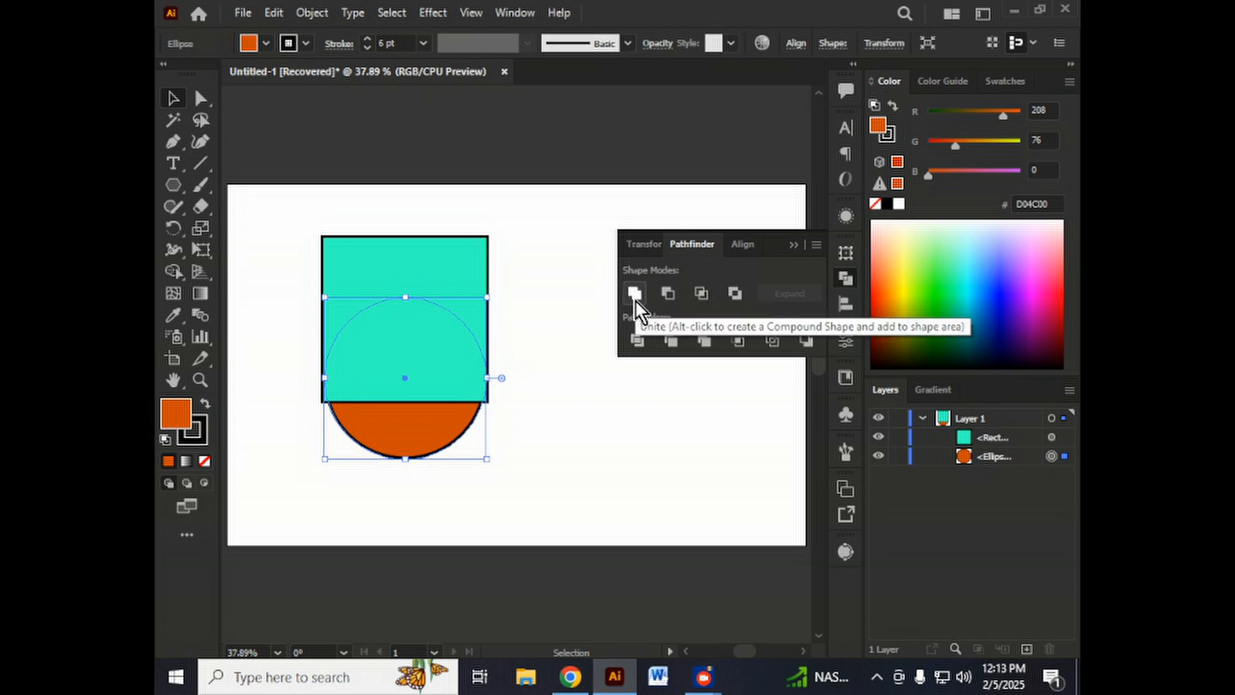
{"action": "left_click", "coordinate": [515, 234]}
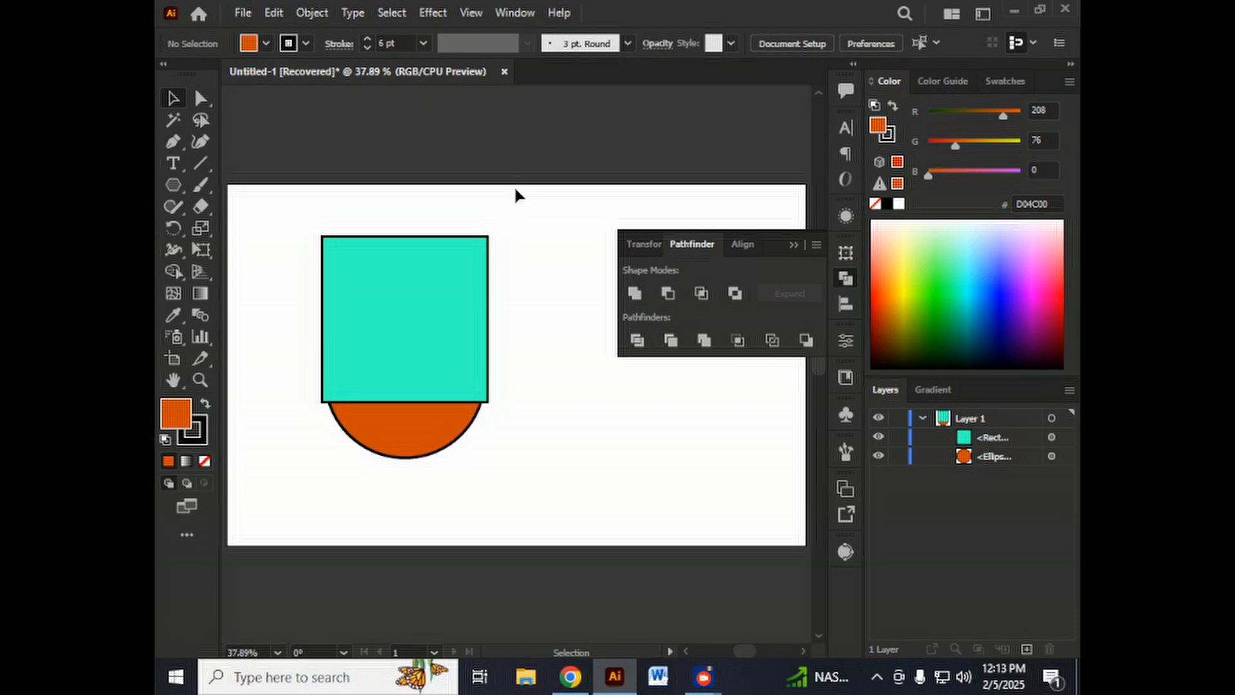
{"action": "left_click_drag", "start_coordinate": [507, 238], "coordinate": [407, 439]}
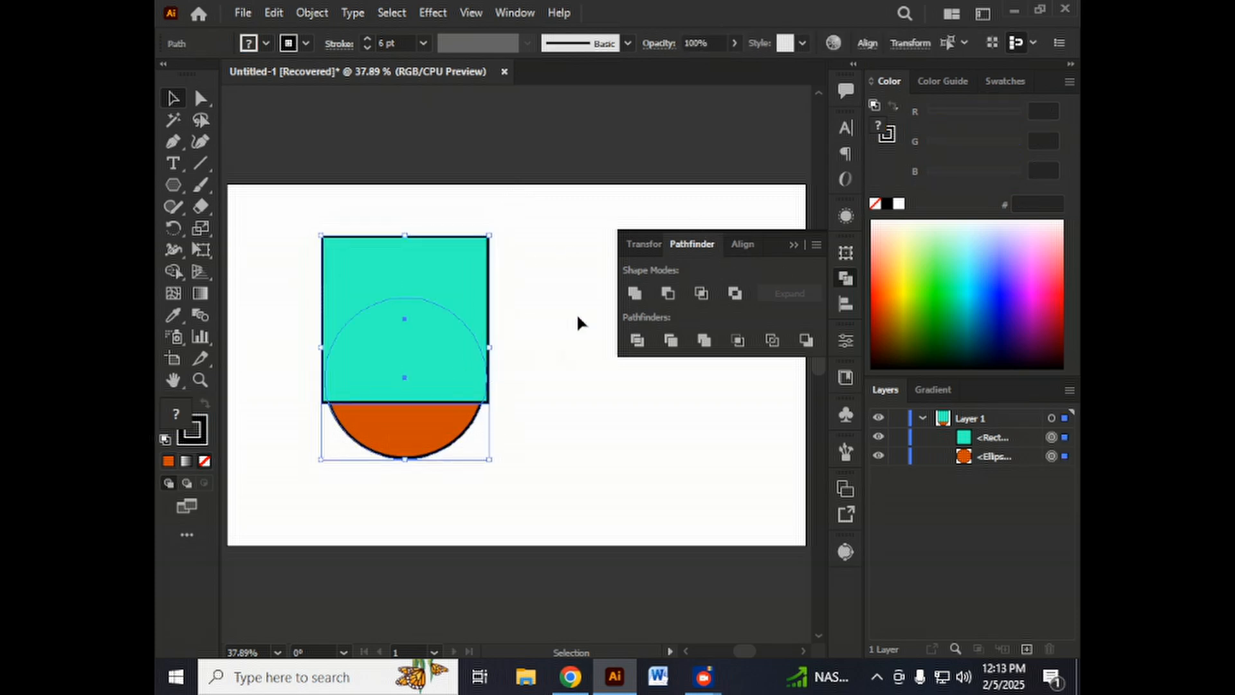
Try the Unite and Minus Front shape modes on the square and circle, undoing each one
{"action": "left_click", "coordinate": [635, 293]}
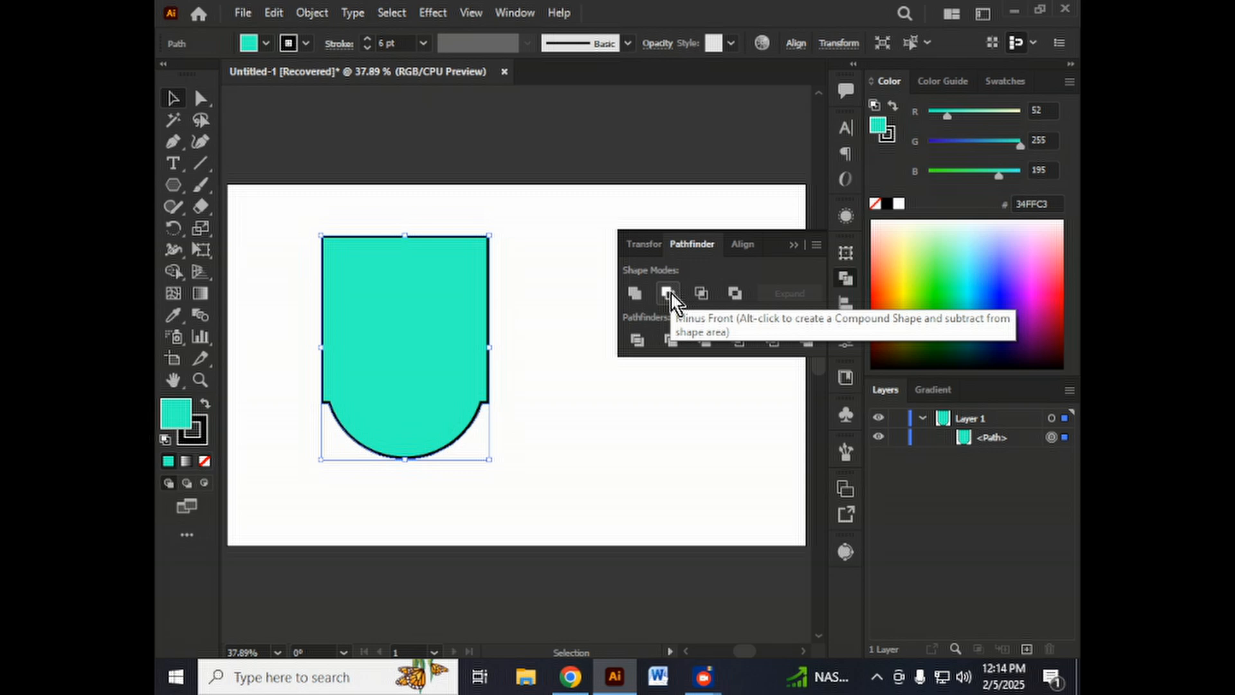
{"action": "key", "text": "ctrl+z"}
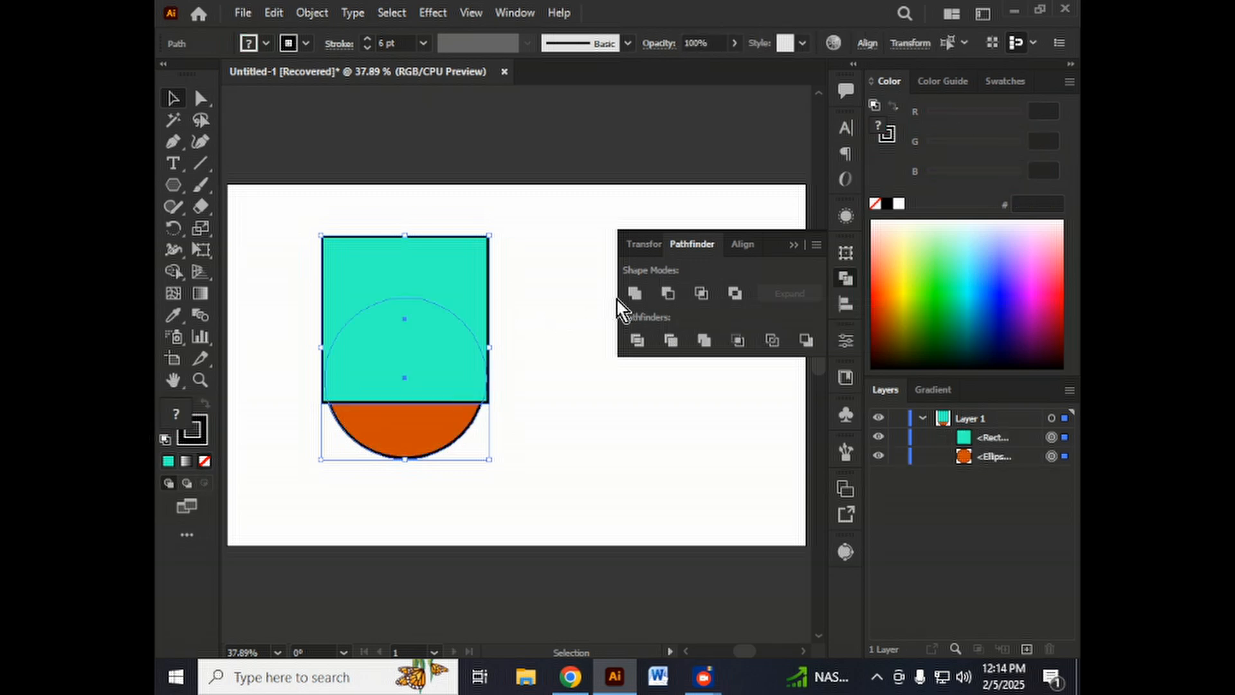
{"action": "left_click", "coordinate": [669, 295]}
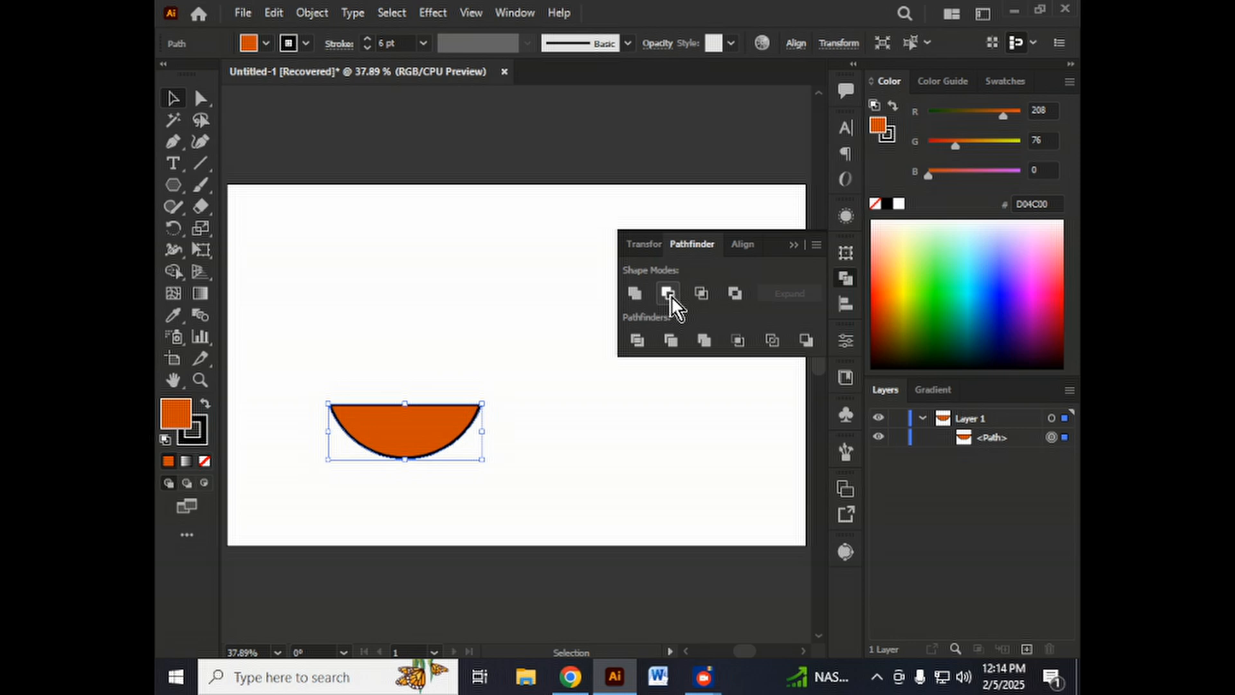
{"action": "key", "text": "ctrl+z"}
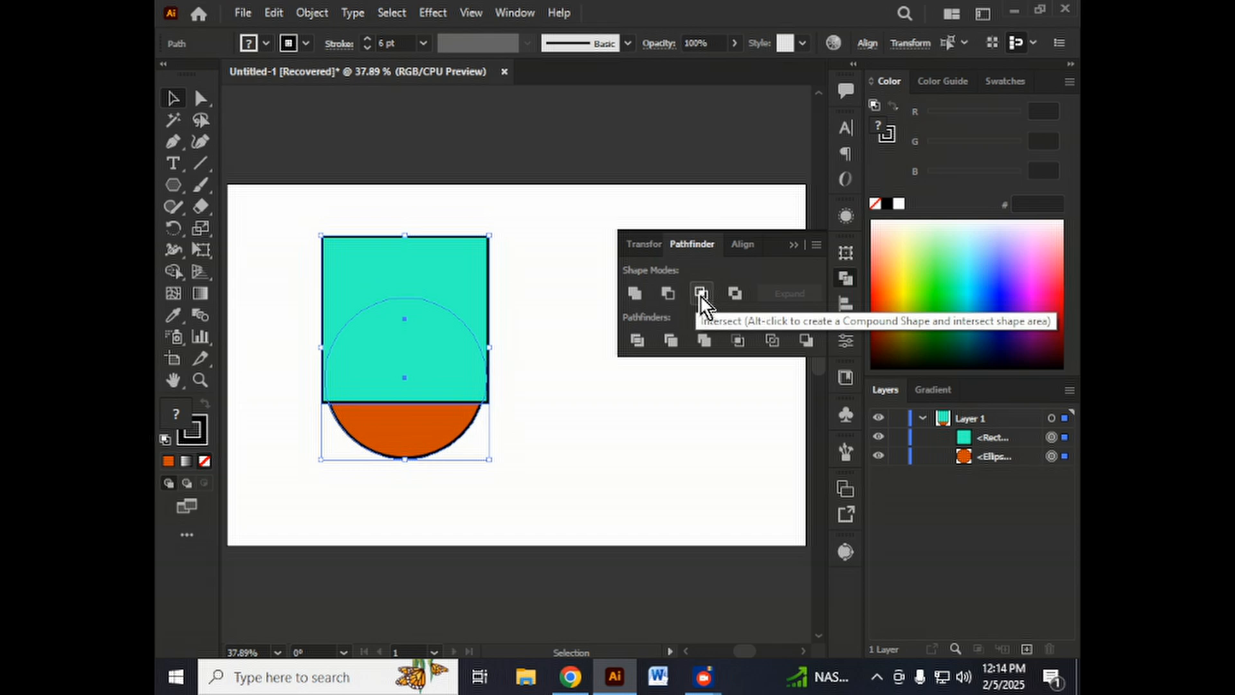
Try the Intersect shape mode on the square and circle twice, undoing it each time
{"action": "left_click", "coordinate": [702, 296]}
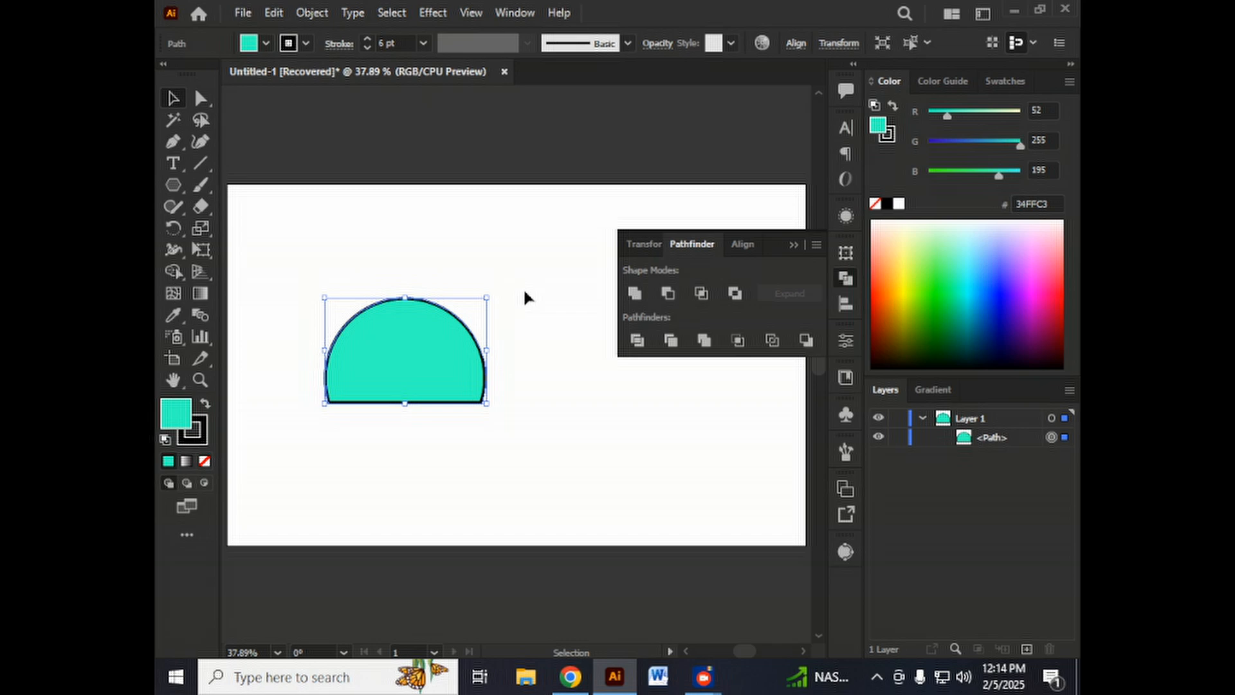
{"action": "key", "text": "ctrl+z"}
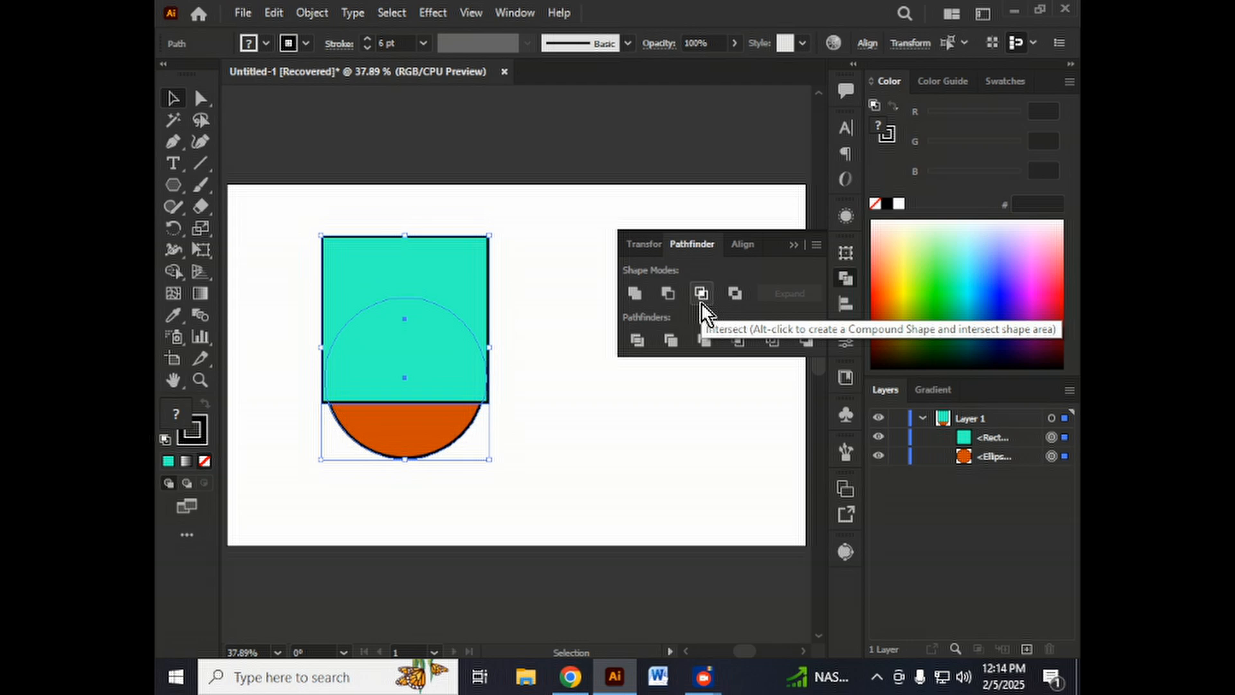
{"action": "left_click", "coordinate": [702, 294]}
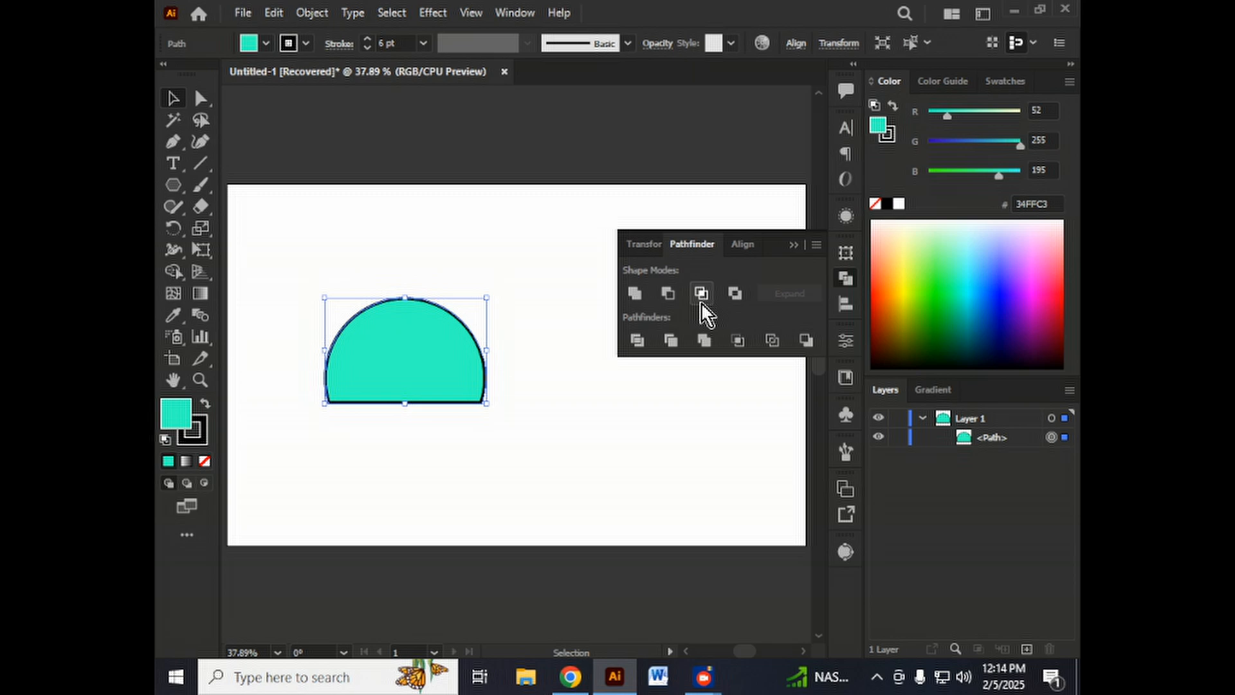
{"action": "key", "text": "ctrl+z"}
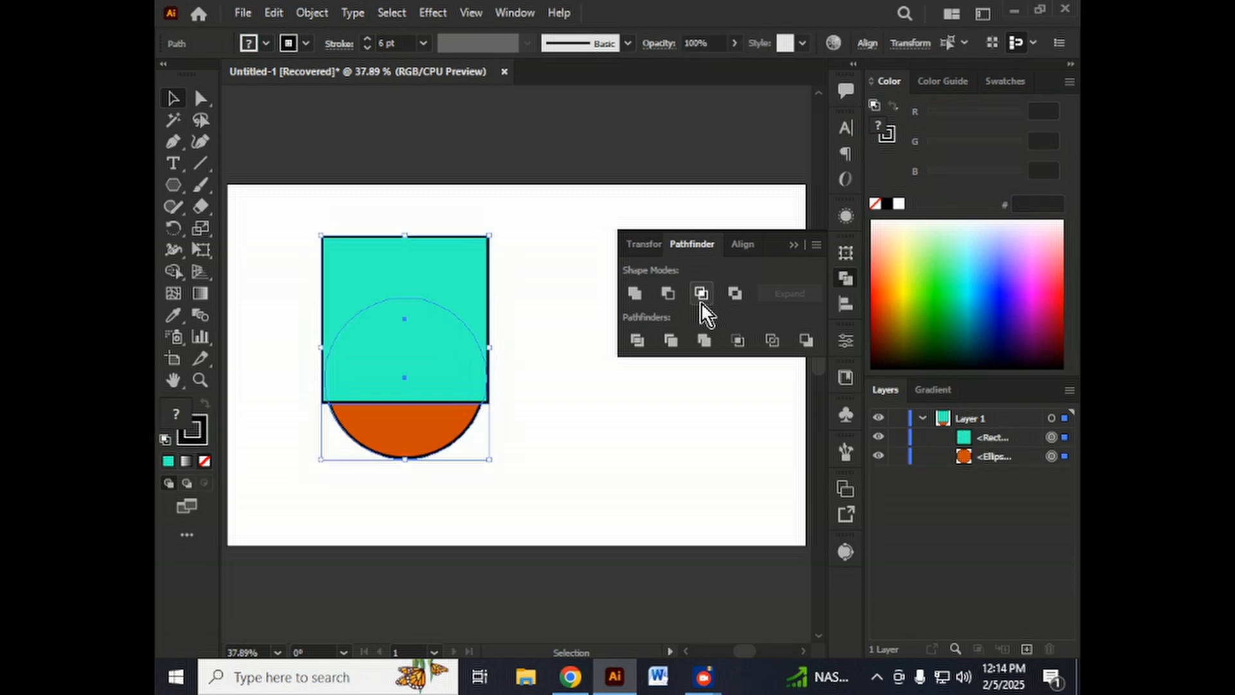
Apply the Exclude shape mode to the square and circle to cut out their overlapping area
{"action": "left_click", "coordinate": [740, 299]}
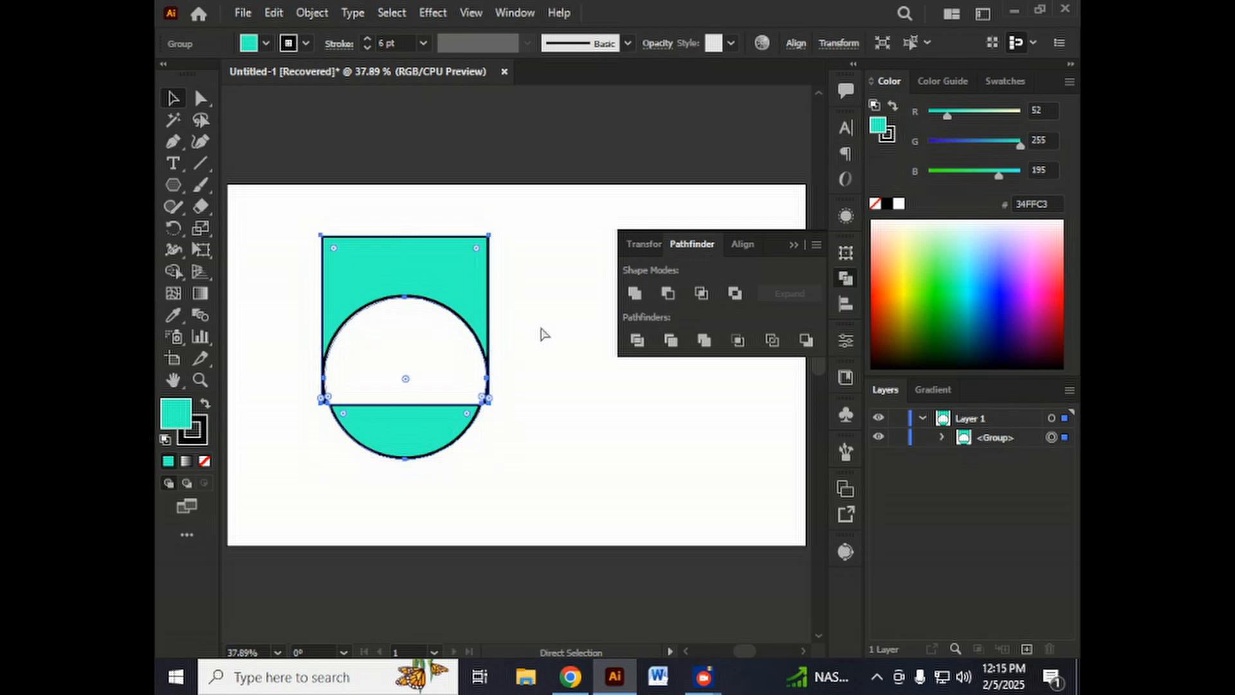
Undo the Exclude, then combine the square and circle into an editable Unite compound shape and move it slightly down
{"action": "key", "text": "ctrl+z"}
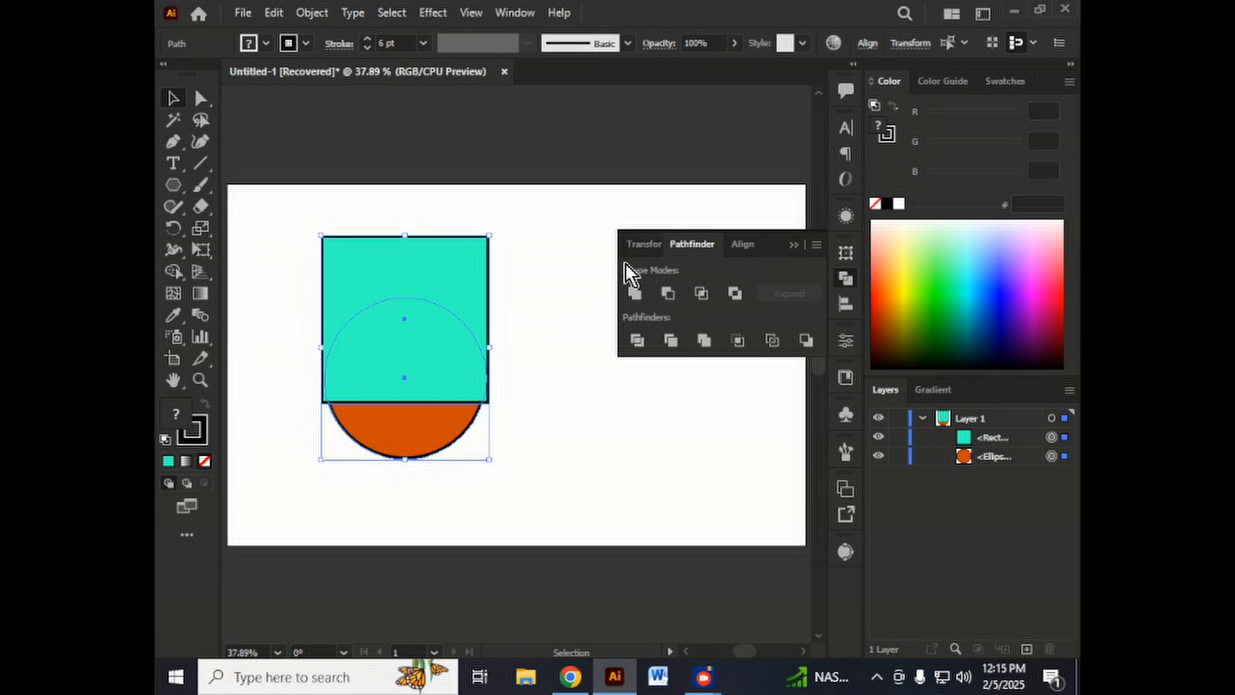
{"action": "left_click", "coordinate": [634, 294], "text": "alt"}
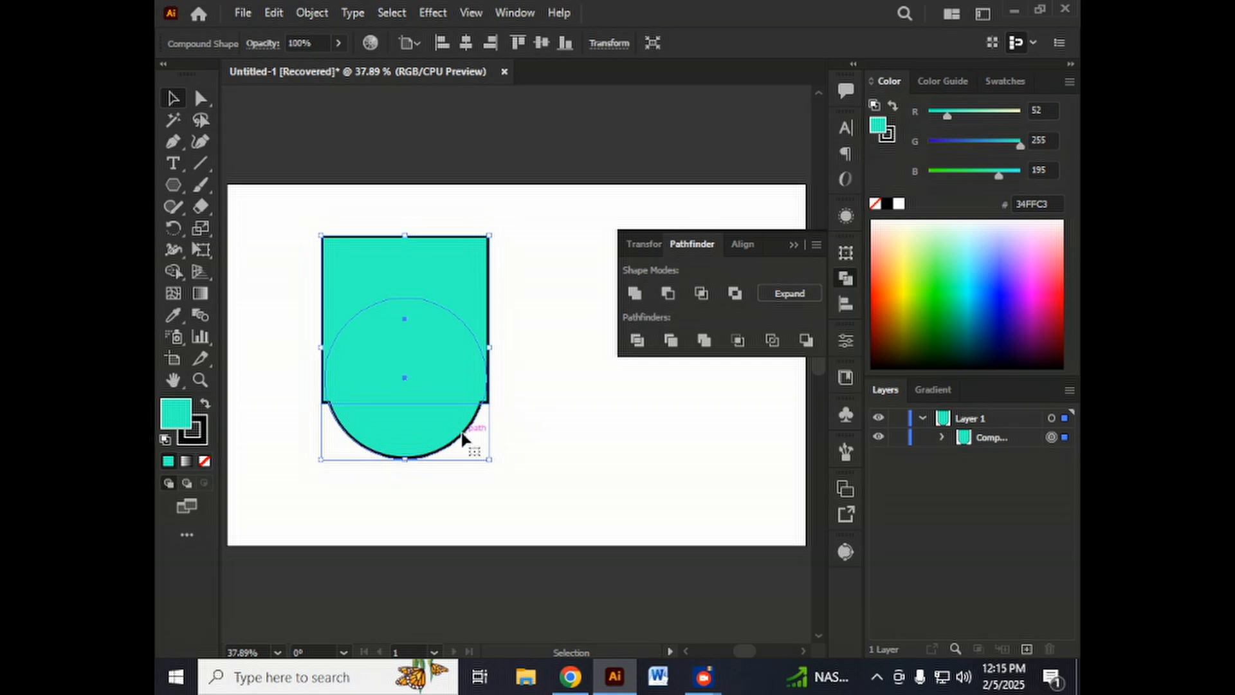
{"action": "mouse_move", "coordinate": [463, 438]}
{"action": "left_mouse_down"}
{"action": "mouse_move", "coordinate": [463, 384]}
{"action": "mouse_move", "coordinate": [463, 456]}
{"action": "left_mouse_up"}
{"action": "left_click", "coordinate": [515, 381]}
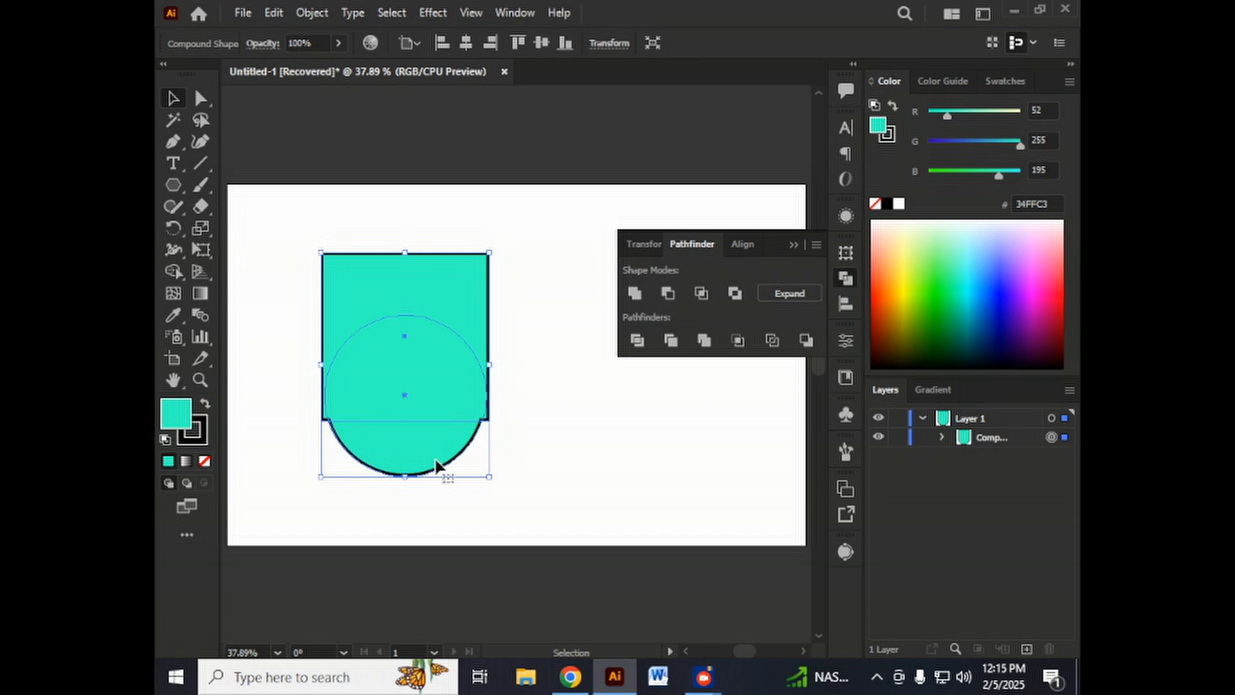
{"action": "right_click", "coordinate": [435, 463]}
{"action": "mouse_move", "coordinate": [505, 352]}
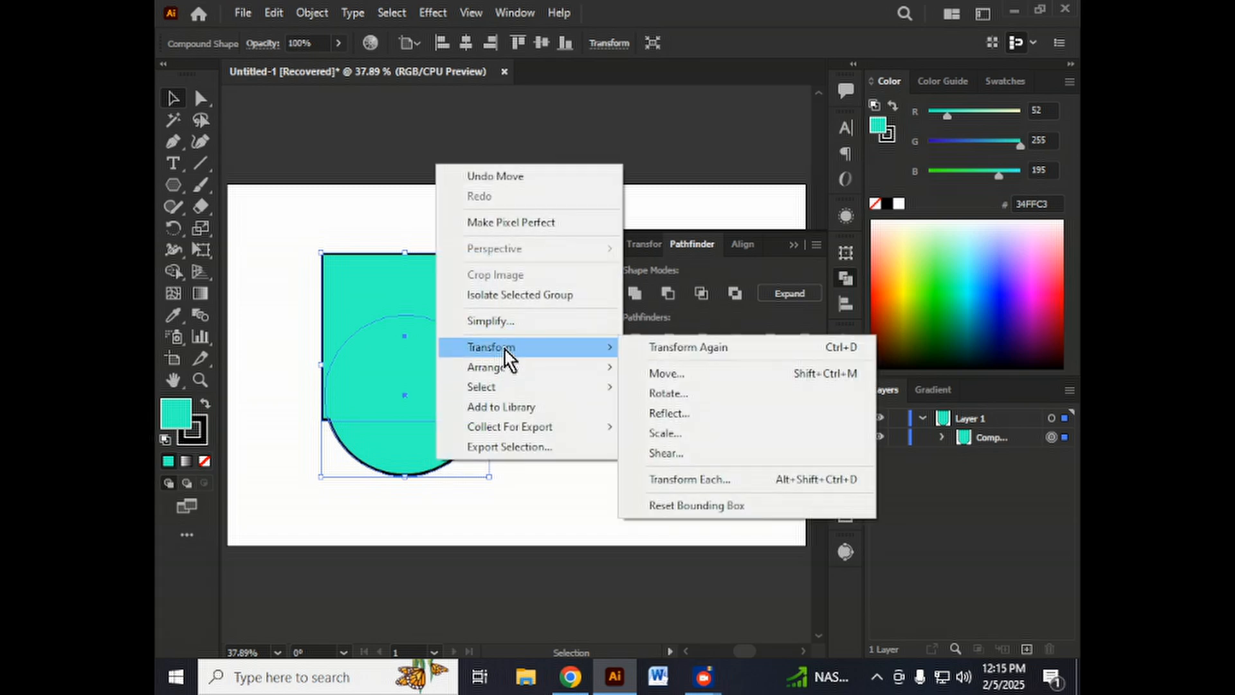
{"action": "left_click", "coordinate": [381, 476]}
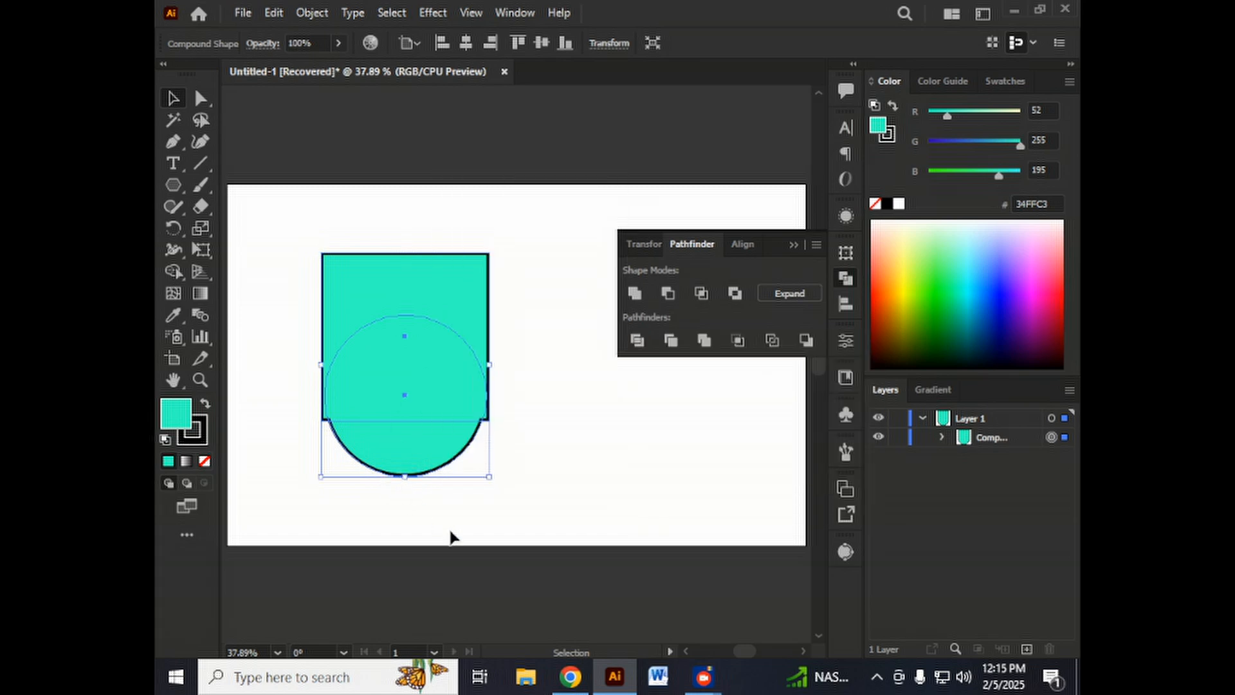
{"action": "left_click", "coordinate": [498, 510]}
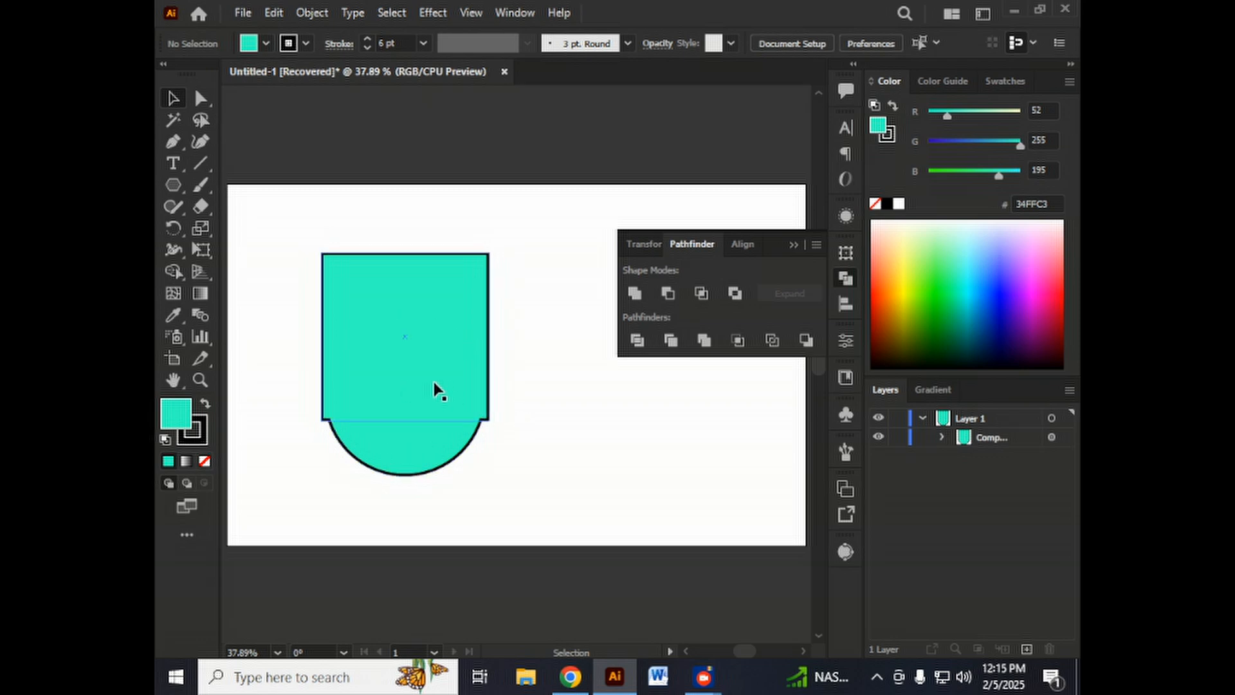
Expand the compound shape in the layer list, select its circle alone and nudge it up into the square
{"action": "left_click", "coordinate": [943, 438]}
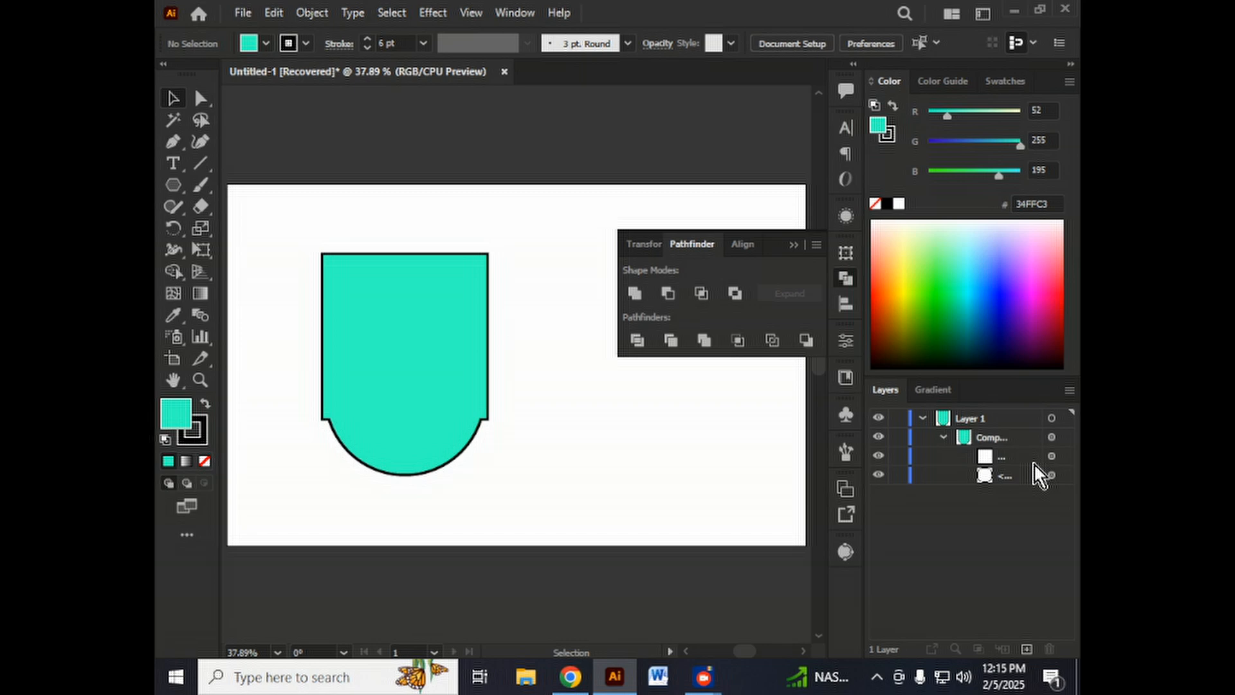
{"action": "left_click", "coordinate": [1066, 476]}
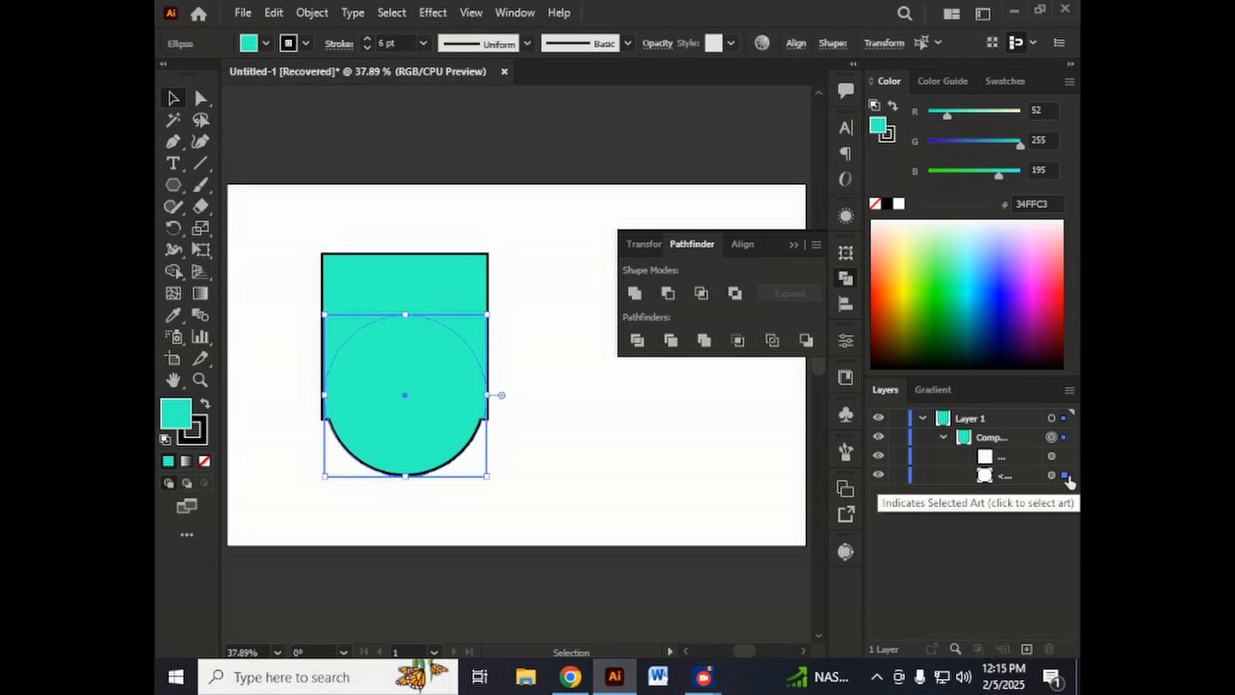
{"action": "key", "text": "Up"}
{"action": "key", "text": "Up"}
{"action": "key", "text": "Up"}
{"action": "key", "text": "Up"}
{"action": "key", "text": "Up"}
{"action": "key", "text": "Up"}
{"action": "key", "text": "Up"}
{"action": "key", "text": "Up"}
{"action": "key", "text": "Up"}
{"action": "key", "text": "Up"}
{"action": "key", "text": "Up"}
{"action": "key", "text": "Up"}
{"action": "key", "text": "Up"}
{"action": "key", "text": "Up"}
{"action": "key", "text": "Up"}
{"action": "key", "text": "Up"}
{"action": "key", "text": "Up"}
{"action": "key", "text": "Up"}
{"action": "key", "text": "Up"}
{"action": "key", "text": "Up"}
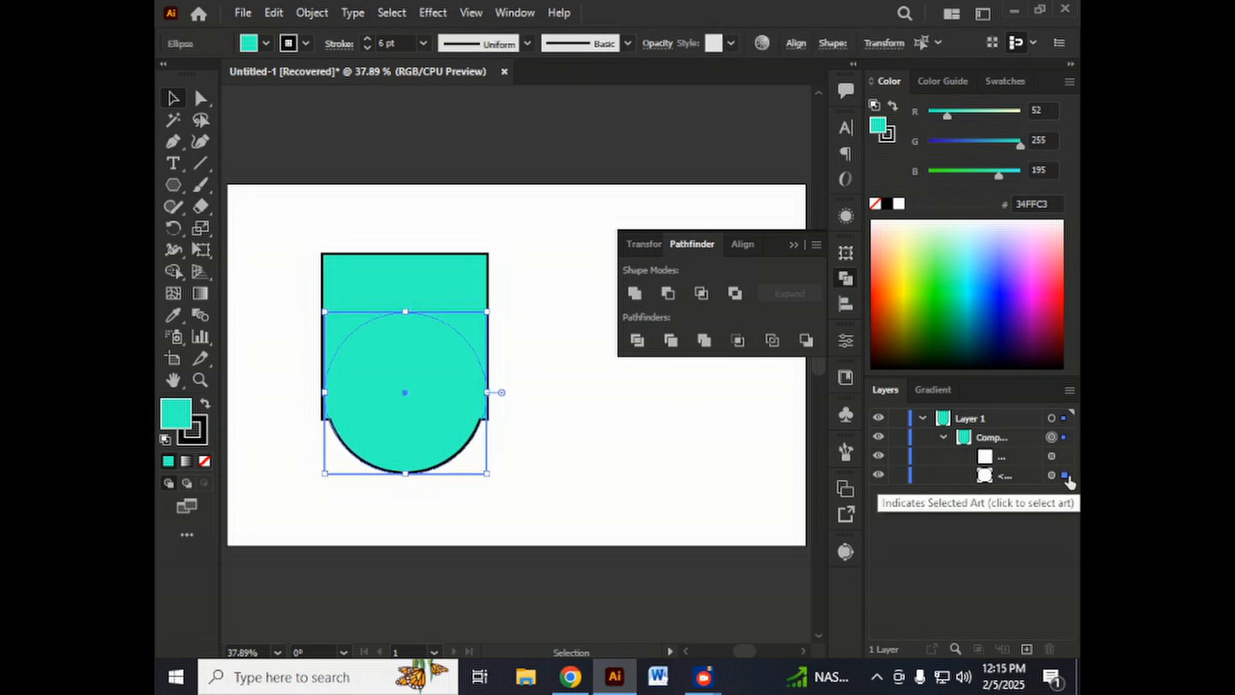
{"action": "key", "text": "Up"}
{"action": "key", "text": "Up"}
{"action": "key", "text": "Up"}
{"action": "key", "text": "Up"}
{"action": "key", "text": "Up"}
{"action": "key", "text": "Up"}
{"action": "key", "text": "Up"}
{"action": "key", "text": "Up"}
{"action": "key", "text": "Up"}
{"action": "key", "text": "Up"}
{"action": "key", "text": "Up"}
{"action": "key", "text": "Up"}
{"action": "key", "text": "Up"}
{"action": "key", "text": "Up"}
{"action": "key", "text": "Up"}
{"action": "key", "text": "Up"}
{"action": "key", "text": "Up"}
{"action": "key", "text": "Up"}
{"action": "key", "text": "Up"}
{"action": "key", "text": "Up"}
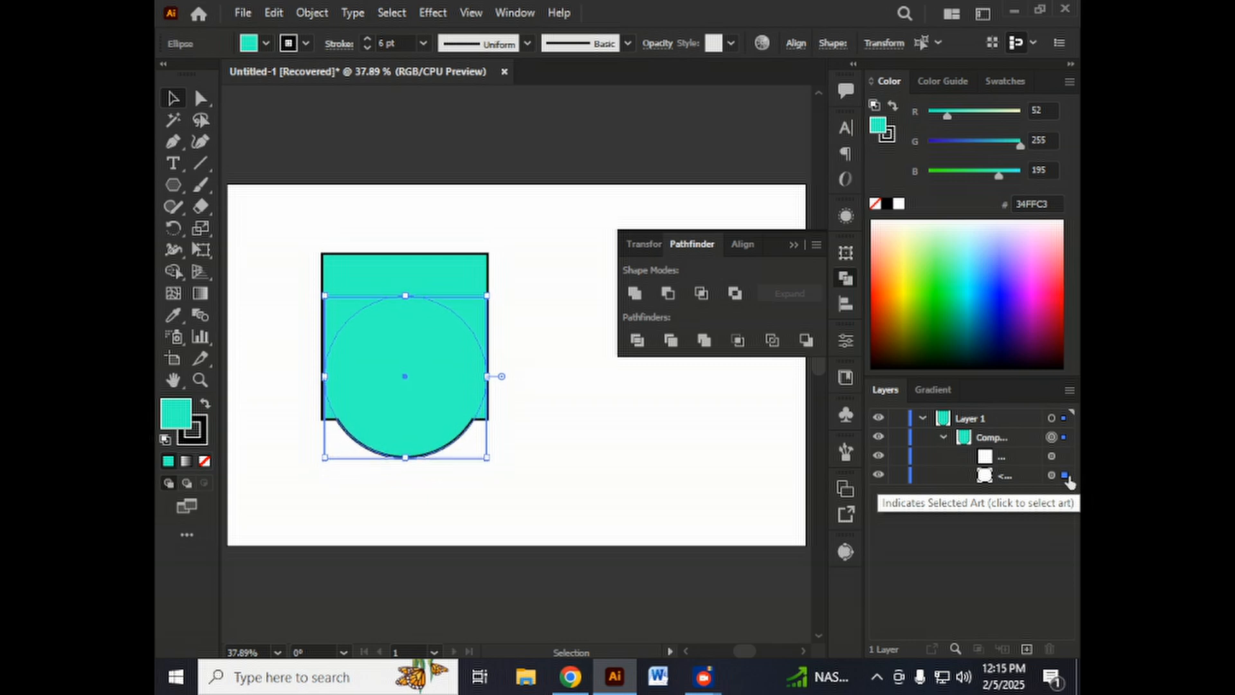
Nudge the circle back down within the compound shape and deselect it
{"action": "key", "text": "Down"}
{"action": "key", "text": "Down"}
{"action": "key", "text": "Down"}
{"action": "key", "text": "Down"}
{"action": "key", "text": "Down"}
{"action": "key", "text": "Down"}
{"action": "key", "text": "Down"}
{"action": "key", "text": "Down"}
{"action": "key", "text": "Down"}
{"action": "key", "text": "Down"}
{"action": "key", "text": "Down"}
{"action": "key", "text": "Down"}
{"action": "key", "text": "Down"}
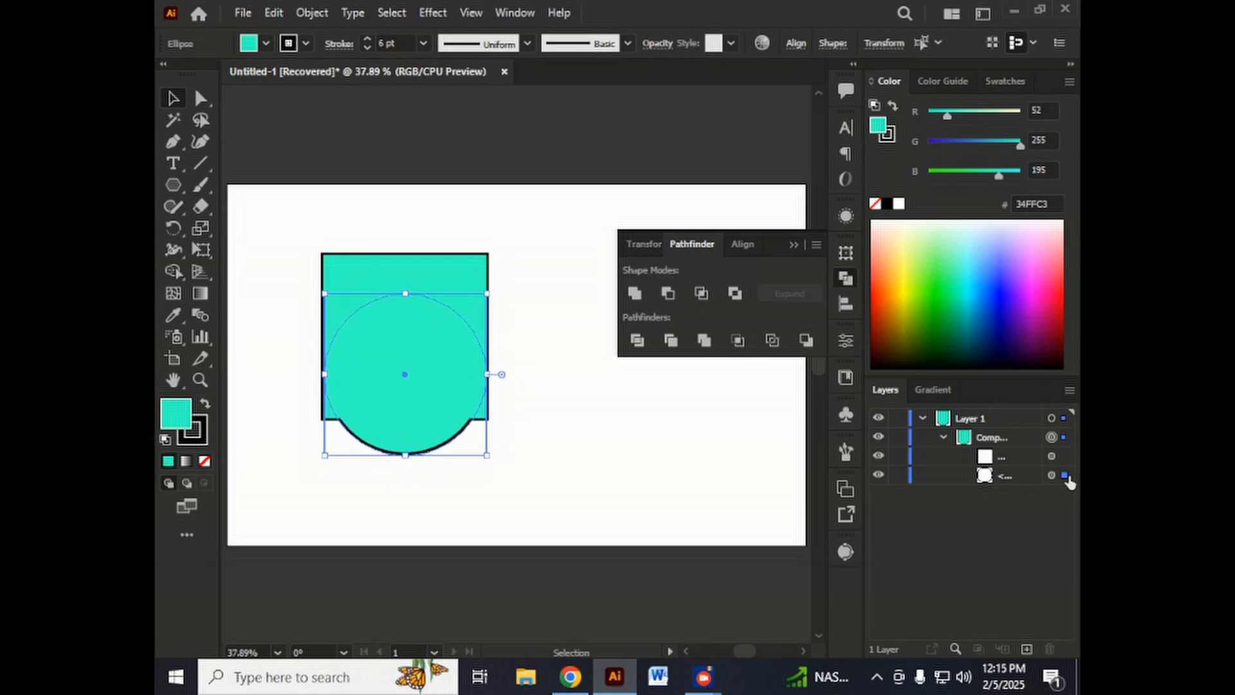
{"action": "key", "text": "Down"}
{"action": "key", "text": "Down"}
{"action": "key", "text": "Down"}
{"action": "key", "text": "Down"}
{"action": "key", "text": "Down"}
{"action": "key", "text": "Down"}
{"action": "key", "text": "Down"}
{"action": "key", "text": "Down"}
{"action": "key", "text": "Down"}
{"action": "key", "text": "Down"}
{"action": "key", "text": "Down"}
{"action": "key", "text": "Down"}
{"action": "key", "text": "Down"}
{"action": "key", "text": "Down"}
{"action": "key", "text": "Down"}
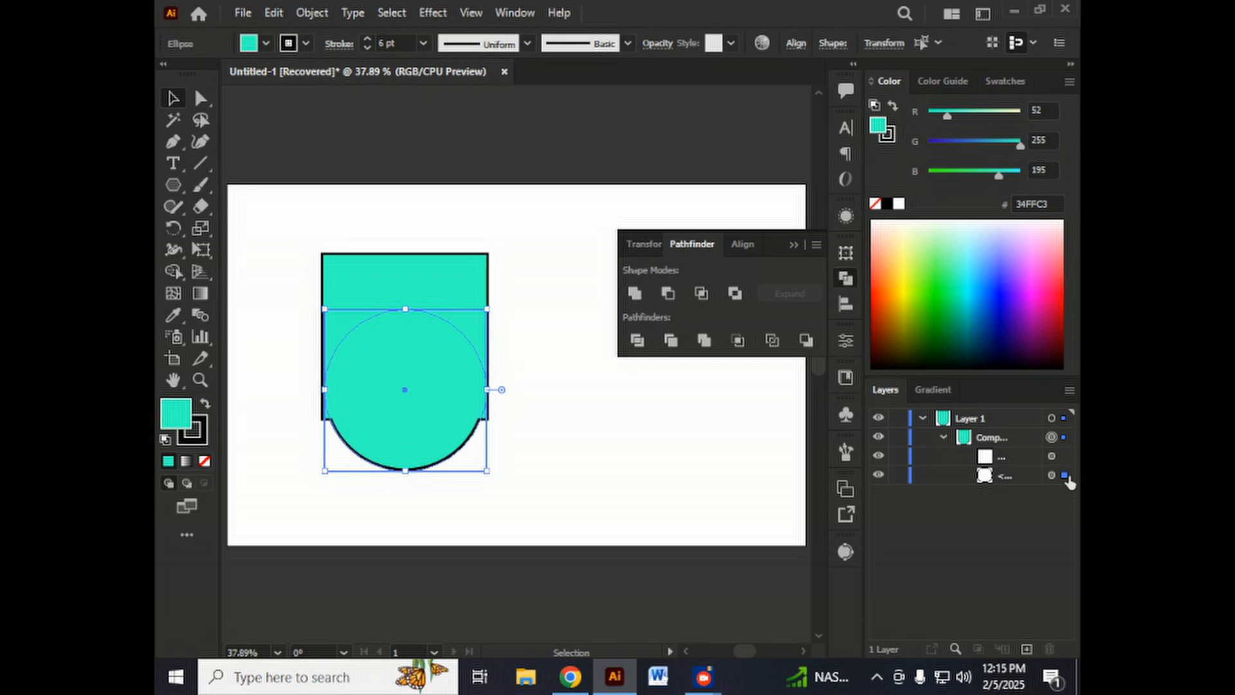
{"action": "left_click", "coordinate": [575, 449]}
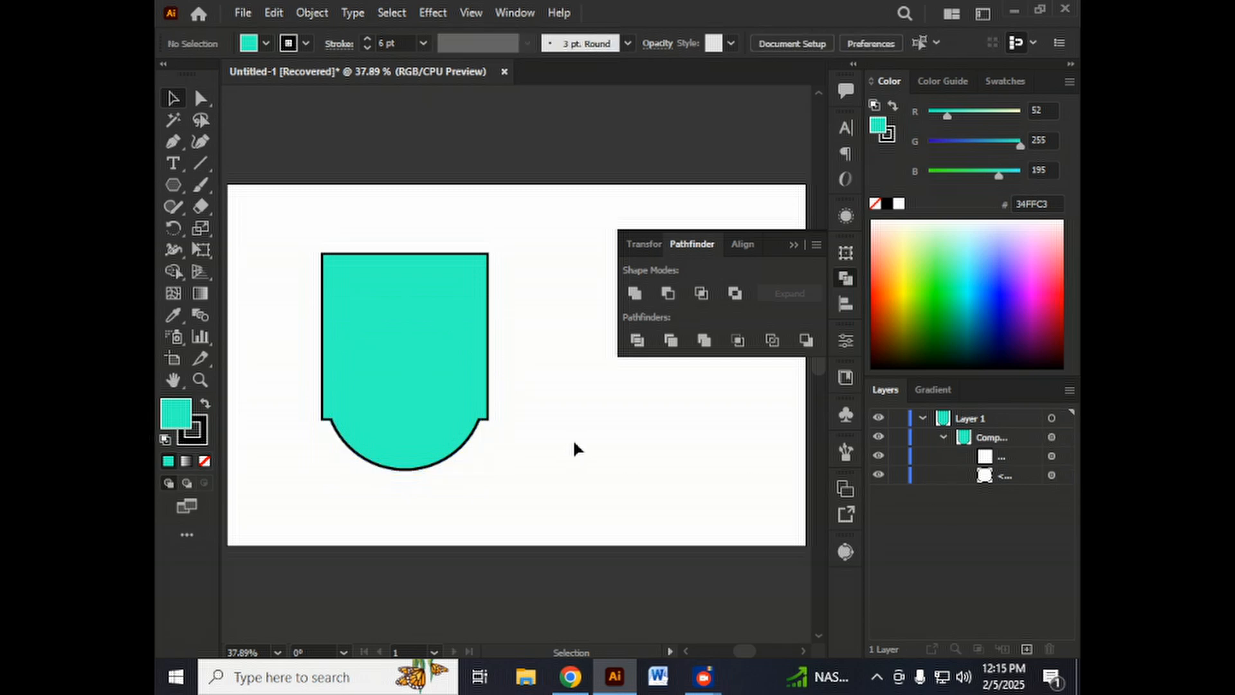
Undo the downward nudges of the circle one after another
{"action": "key", "text": "ctrl+z"}
{"action": "key", "text": "ctrl+z"}
{"action": "key", "text": "ctrl+z"}
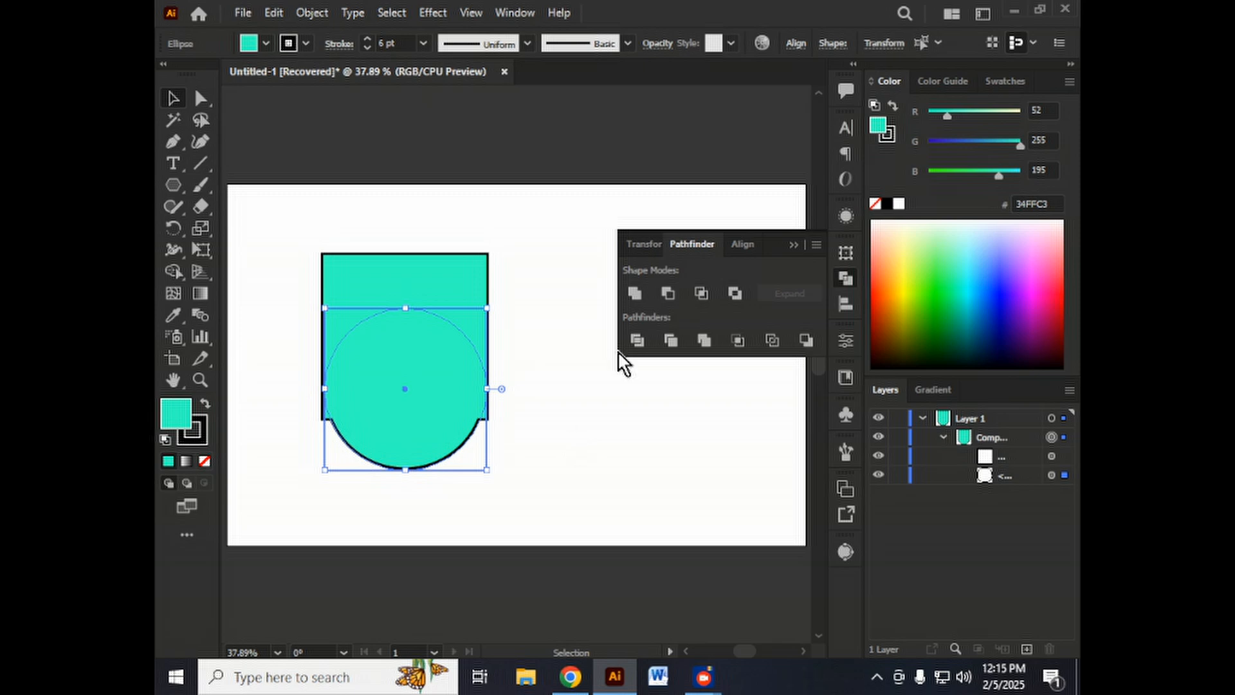
{"action": "left_click", "coordinate": [557, 248]}
{"action": "left_click_drag", "start_coordinate": [548, 229], "coordinate": [494, 319]}
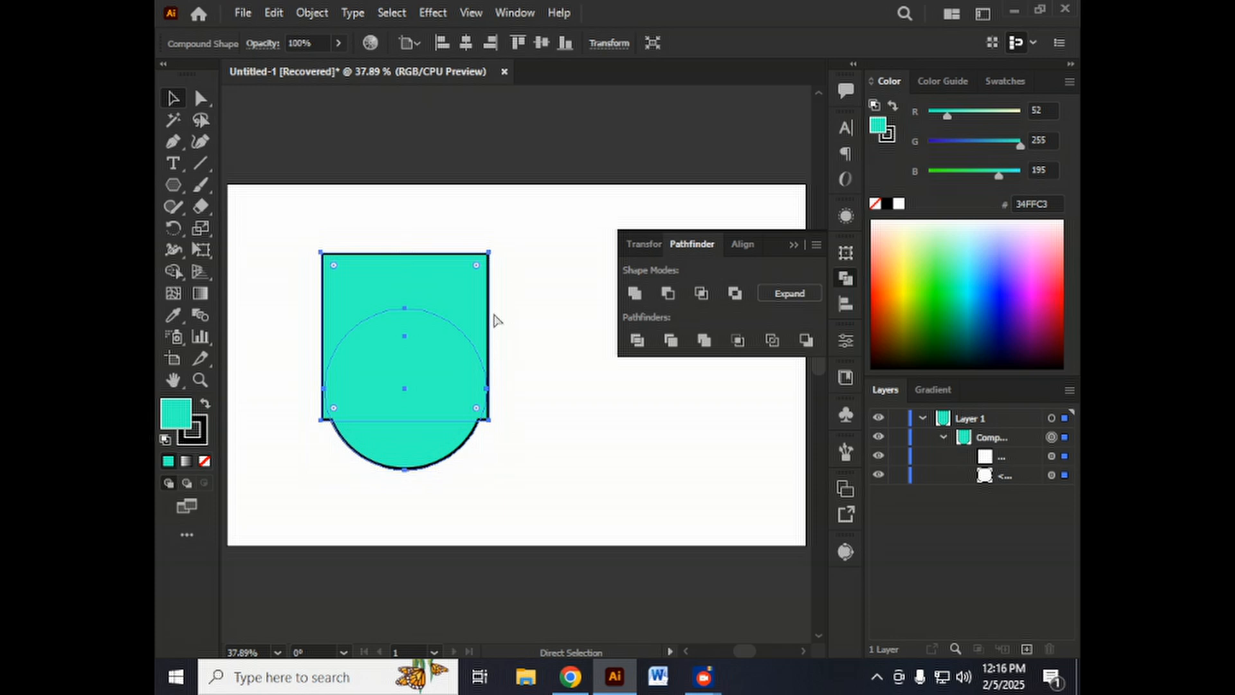
{"action": "key", "text": "ctrl+z"}
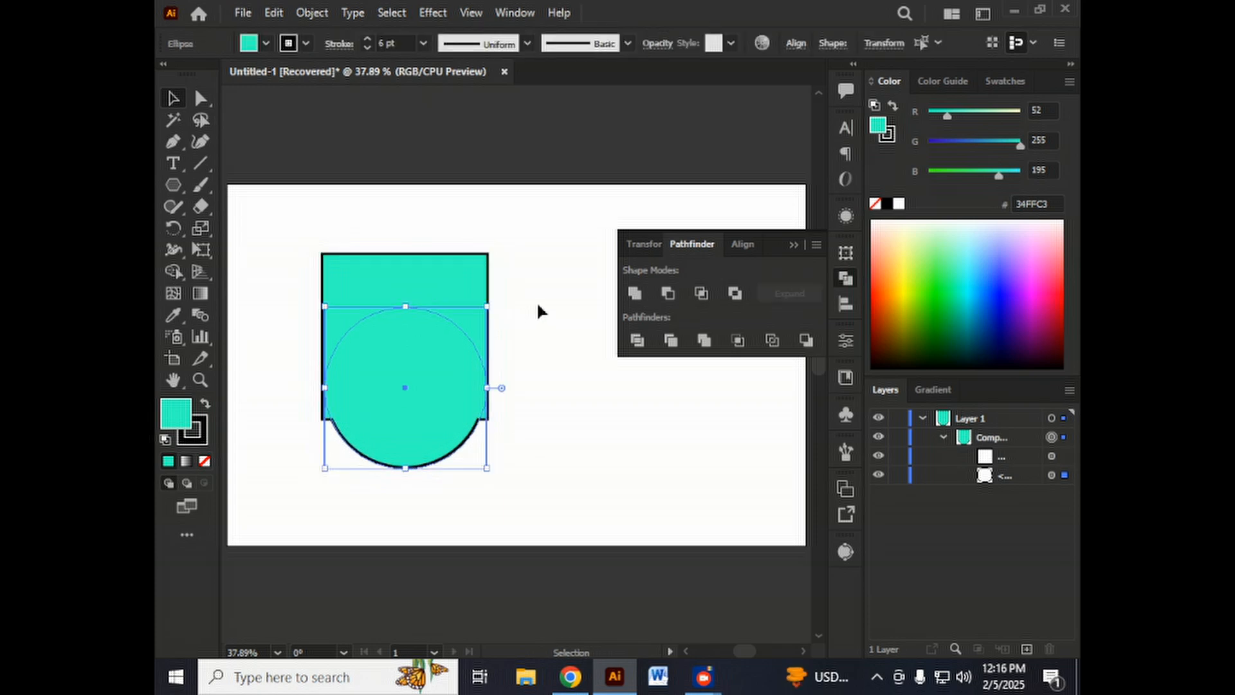
{"action": "key", "text": "ctrl+z"}
{"action": "key", "text": "ctrl+z"}
{"action": "key", "text": "ctrl+z"}
{"action": "key", "text": "ctrl+z"}
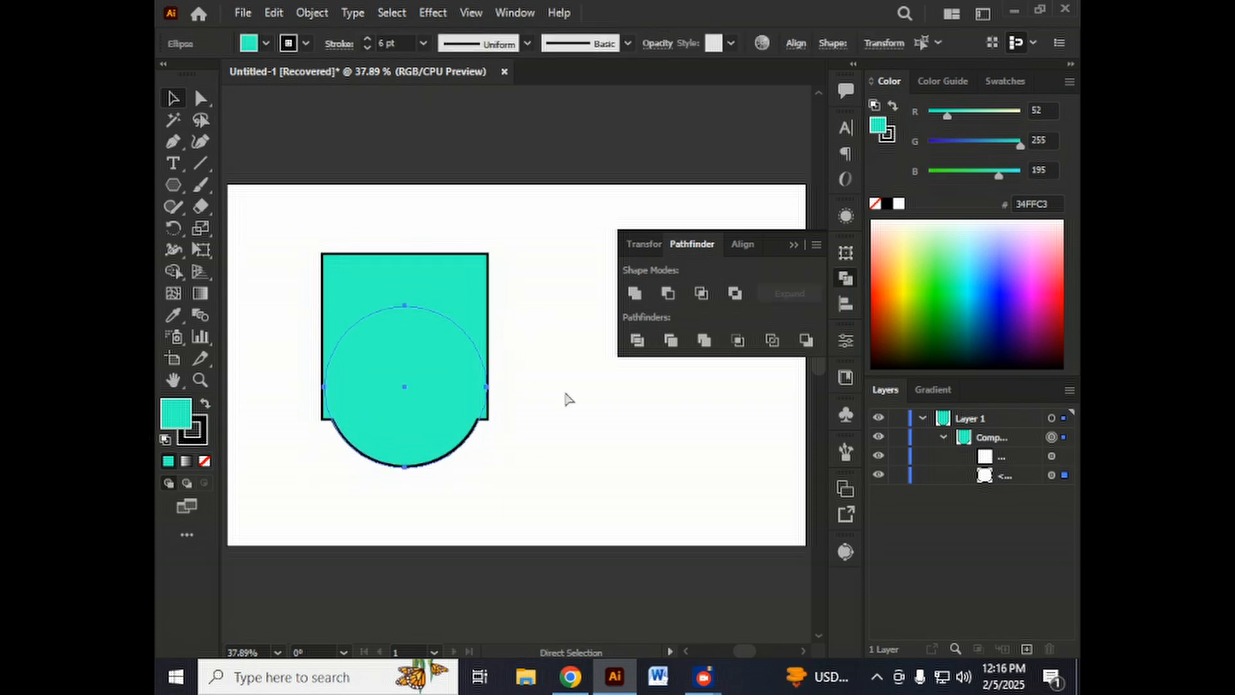
{"action": "key", "text": "ctrl+z"}
{"action": "key", "text": "ctrl+z"}
{"action": "key", "text": "ctrl+z"}
{"action": "key", "text": "ctrl+z"}
{"action": "key", "text": "ctrl+z"}
{"action": "key", "text": "ctrl+z"}
{"action": "key", "text": "ctrl+z"}
{"action": "key", "text": "ctrl+z"}
{"action": "key", "text": "ctrl+z"}
{"action": "key", "text": "ctrl+z"}
{"action": "key", "text": "ctrl+z"}
{"action": "key", "text": "ctrl+z"}
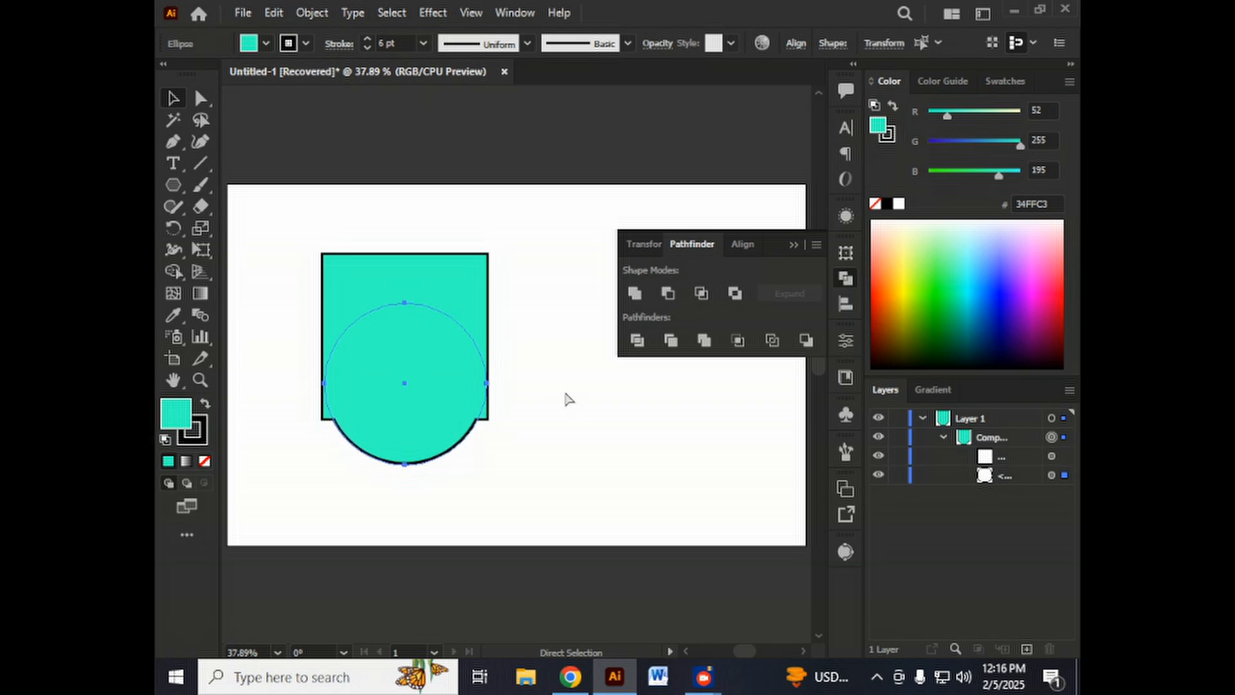
{"action": "key", "text": "ctrl+z"}
{"action": "key", "text": "ctrl+z"}
{"action": "key", "text": "ctrl+z"}
{"action": "key", "text": "ctrl+z"}
{"action": "key", "text": "ctrl+z"}
{"action": "key", "text": "ctrl+z"}
{"action": "key", "text": "ctrl+z"}
{"action": "key", "text": "ctrl+z"}
{"action": "key", "text": "ctrl+z"}
{"action": "key", "text": "ctrl+z"}
{"action": "key", "text": "ctrl+z"}
{"action": "key", "text": "ctrl+z"}
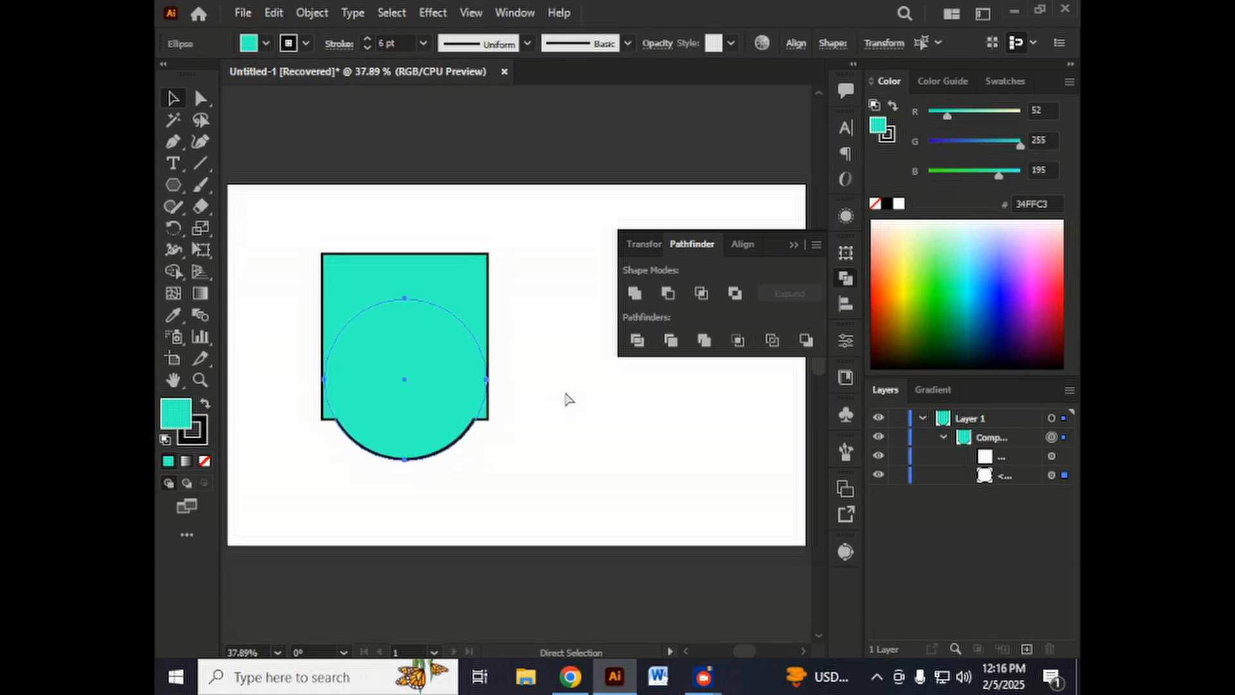
{"action": "key", "text": "ctrl+z"}
{"action": "key", "text": "ctrl+z"}
{"action": "key", "text": "ctrl+z"}
{"action": "key", "text": "ctrl+z"}
{"action": "key", "text": "ctrl+z"}
{"action": "key", "text": "ctrl+z"}
{"action": "key", "text": "ctrl+z"}
{"action": "key", "text": "ctrl+z"}
{"action": "key", "text": "ctrl+z"}
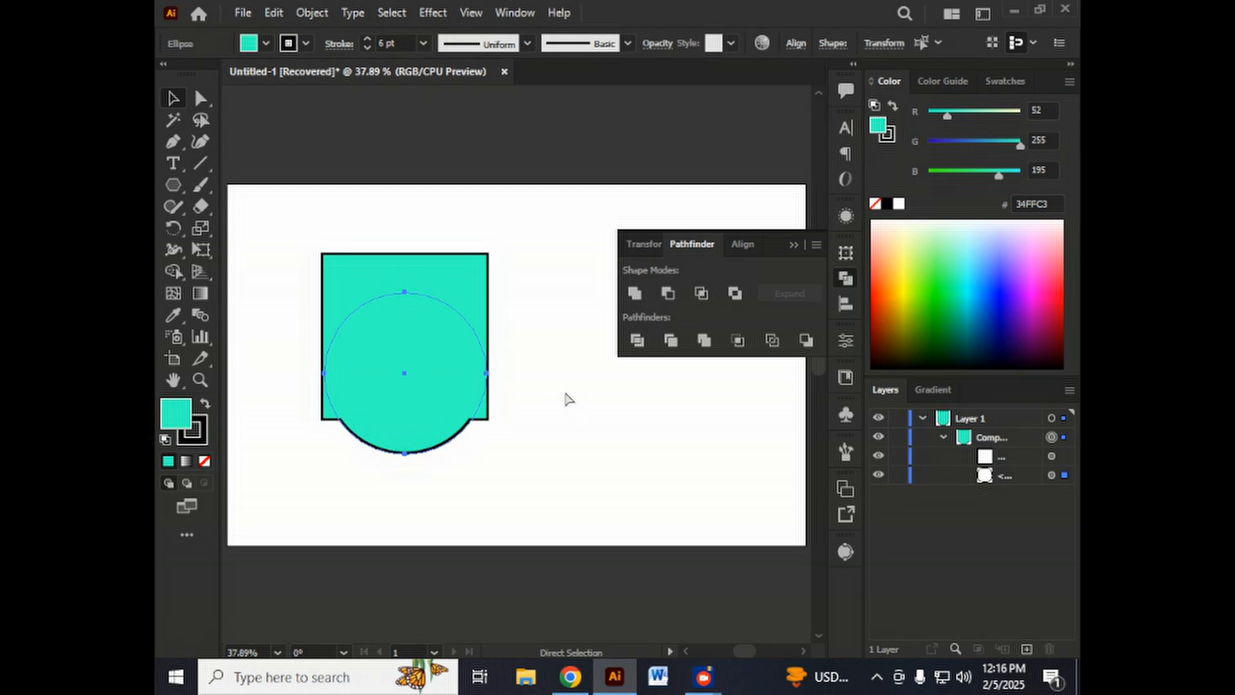
Nudge the compound shape's circle down a little so more of it protrudes below the square
{"action": "key", "text": "ctrl+Down"}
{"action": "key", "text": "ctrl+Down"}
{"action": "key", "text": "ctrl+Down"}
{"action": "key", "text": "ctrl+Down"}
{"action": "key", "text": "ctrl+Down"}
{"action": "key", "text": "ctrl+Down"}
{"action": "key", "text": "ctrl+Down"}
{"action": "key", "text": "ctrl+Down"}
{"action": "key", "text": "ctrl+Down"}
{"action": "key", "text": "ctrl+Down"}
{"action": "key", "text": "ctrl+Down"}
{"action": "key", "text": "ctrl+Down"}
{"action": "key", "text": "ctrl+Down"}
{"action": "key", "text": "ctrl+Down"}
{"action": "key", "text": "ctrl+Down"}
{"action": "key", "text": "ctrl+Down"}
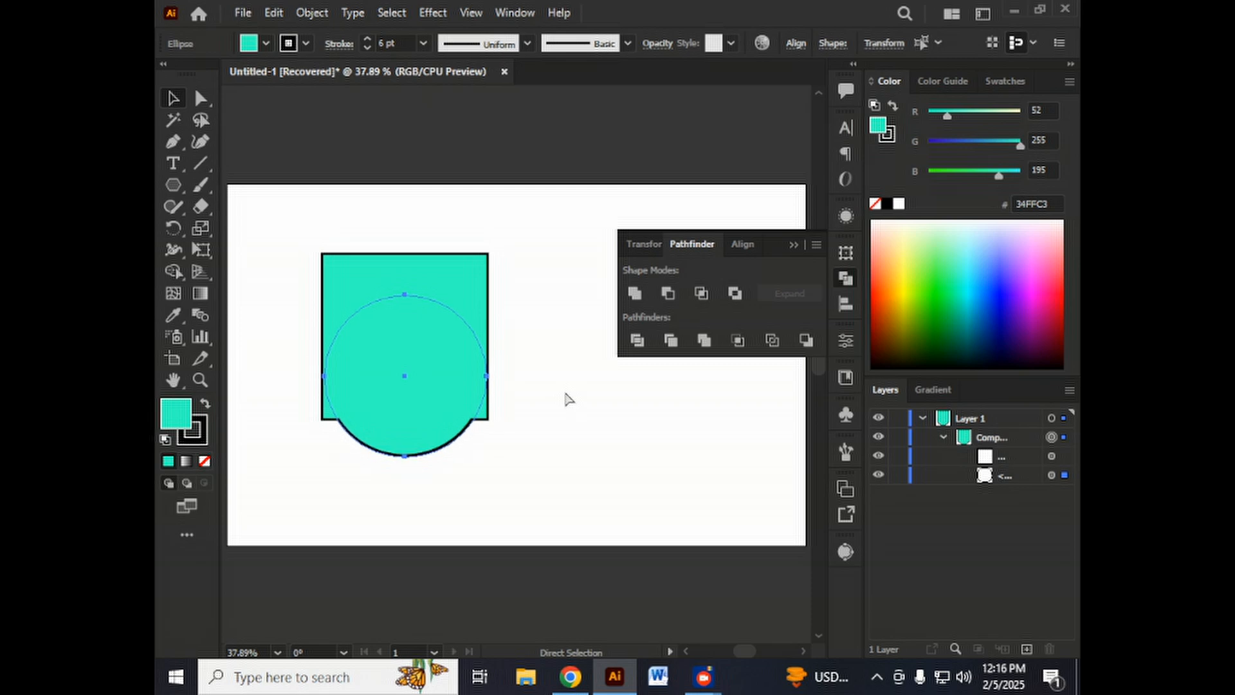
{"action": "key", "text": "Down"}
{"action": "key", "text": "Down"}
{"action": "key", "text": "Down"}
{"action": "key", "text": "Down"}
{"action": "key", "text": "Down"}
{"action": "key", "text": "Down"}
{"action": "key", "text": "Down"}
{"action": "key", "text": "Down"}
{"action": "key", "text": "v"}
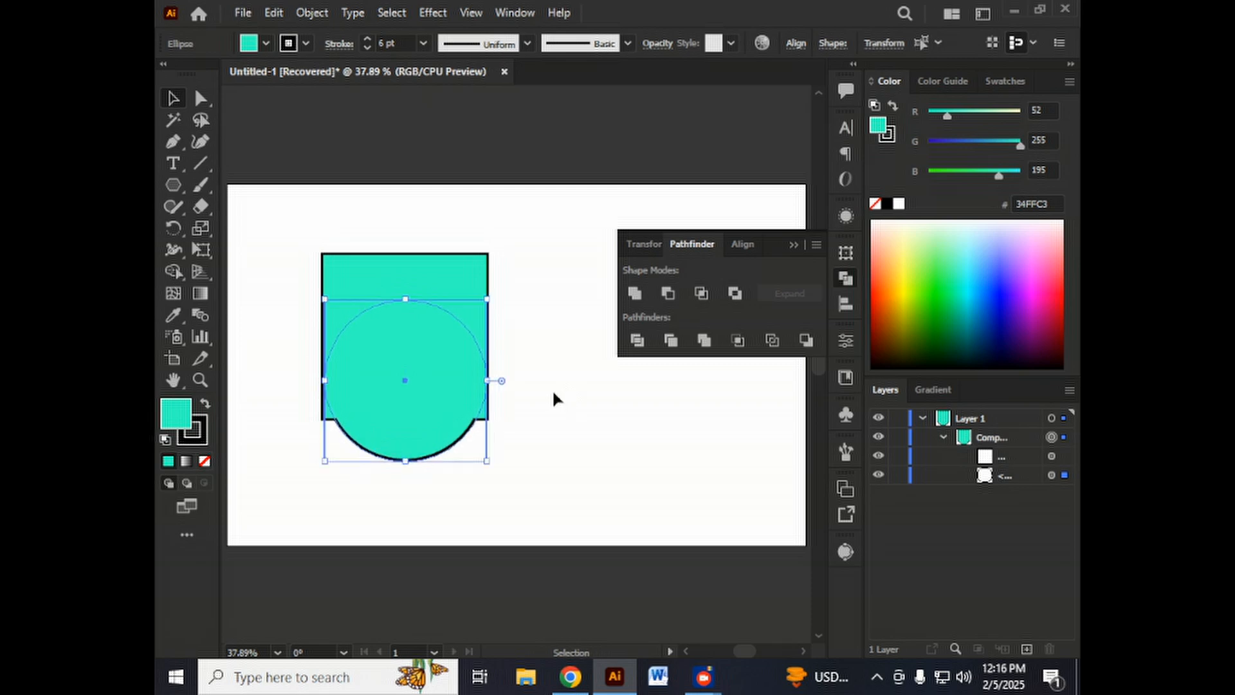
Fill the compound shape with orange DD7C00 and move it to the artboard's lower-left corner
{"action": "left_click", "coordinate": [889, 288]}
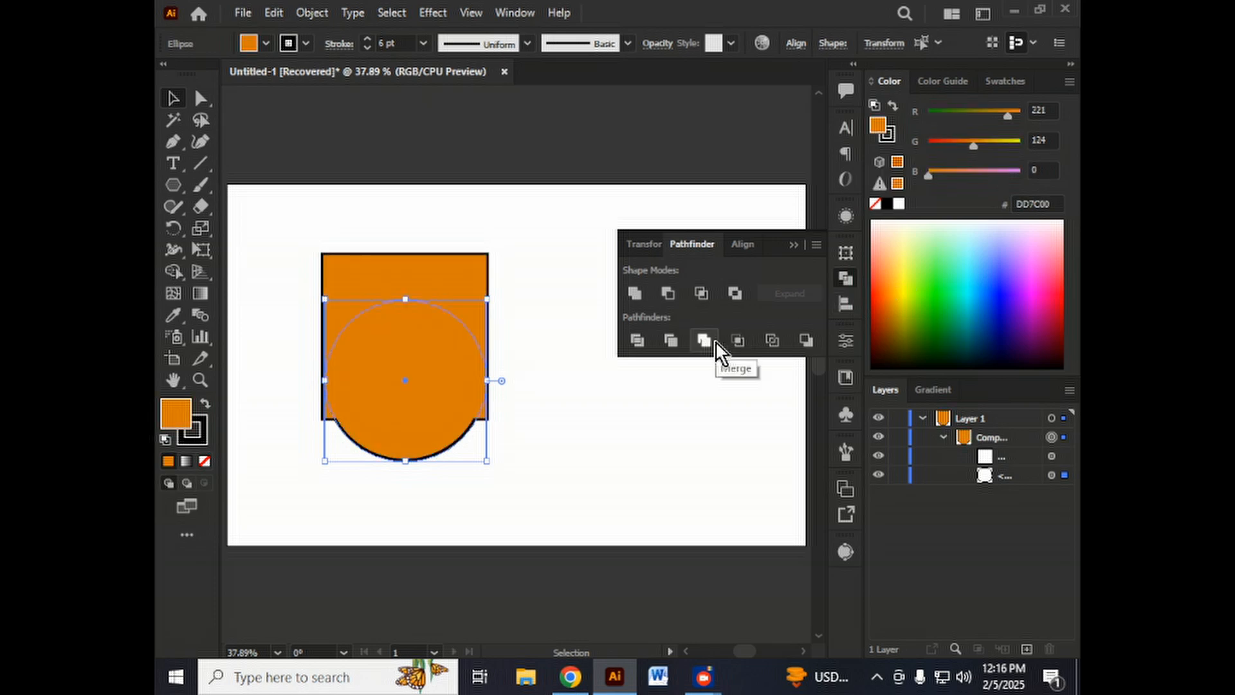
{"action": "left_click", "coordinate": [523, 402]}
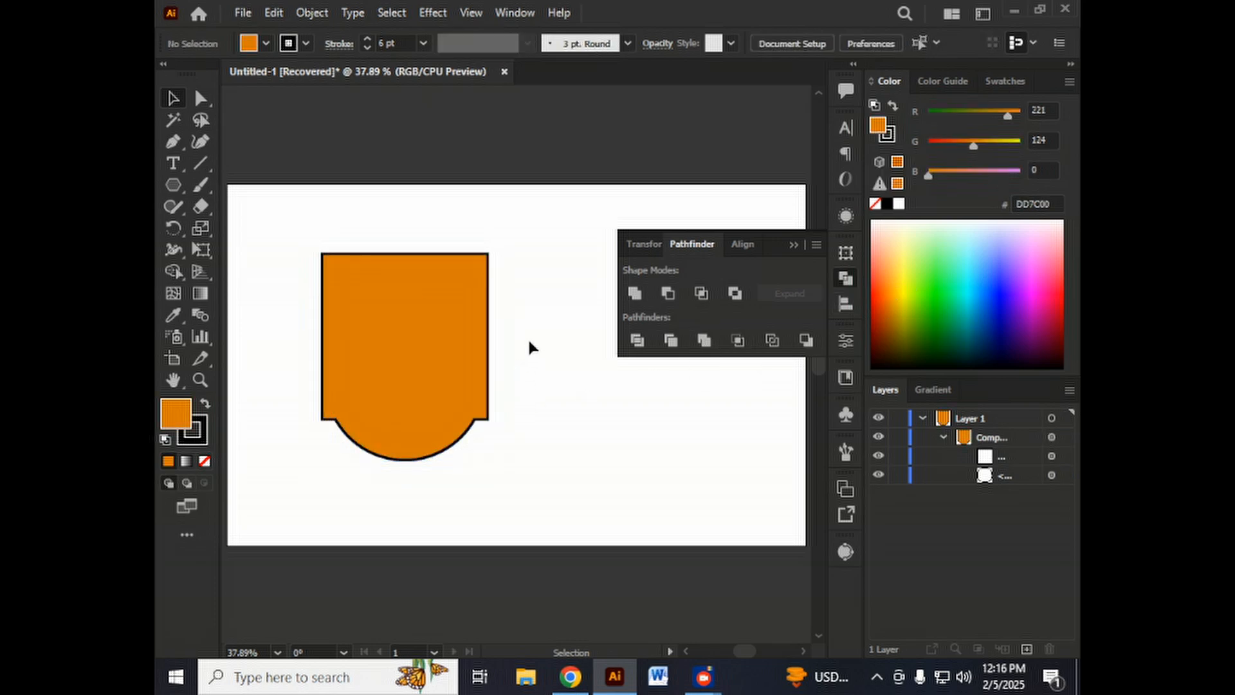
{"action": "left_click_drag", "start_coordinate": [458, 366], "coordinate": [412, 418]}
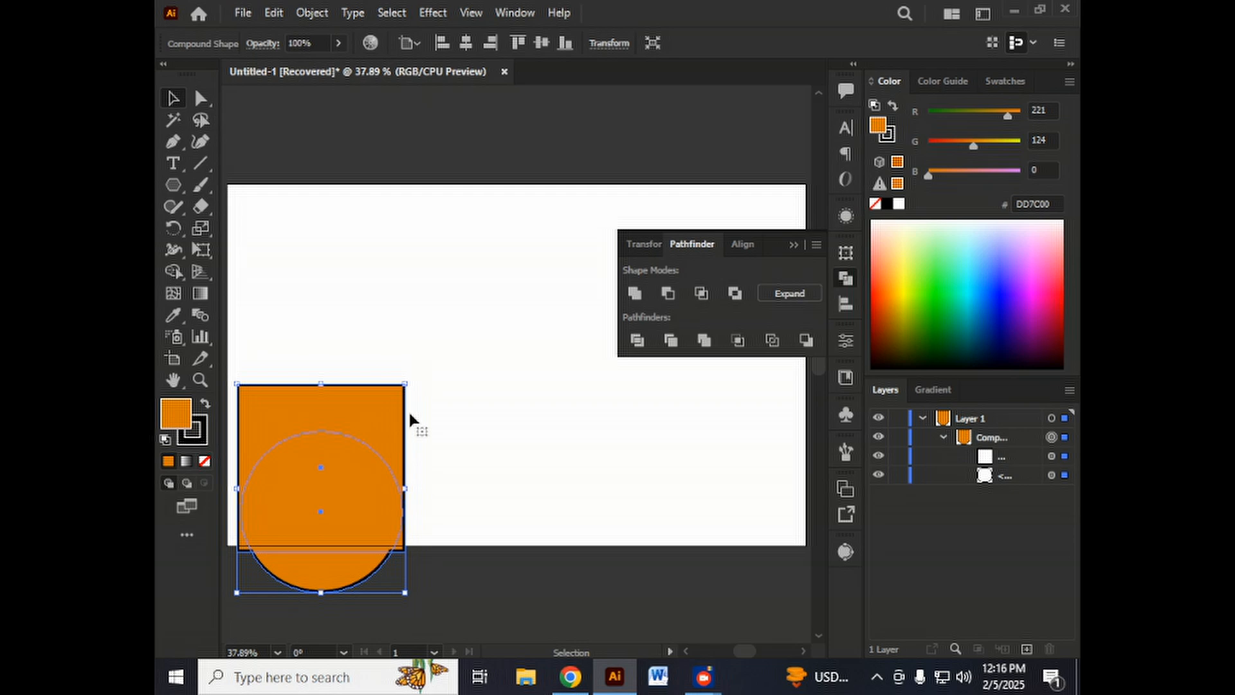
Draw a square above the compound shape, fill it with green 00AC43 and move it to the artboard's upper edge
{"action": "left_click", "coordinate": [173, 184]}
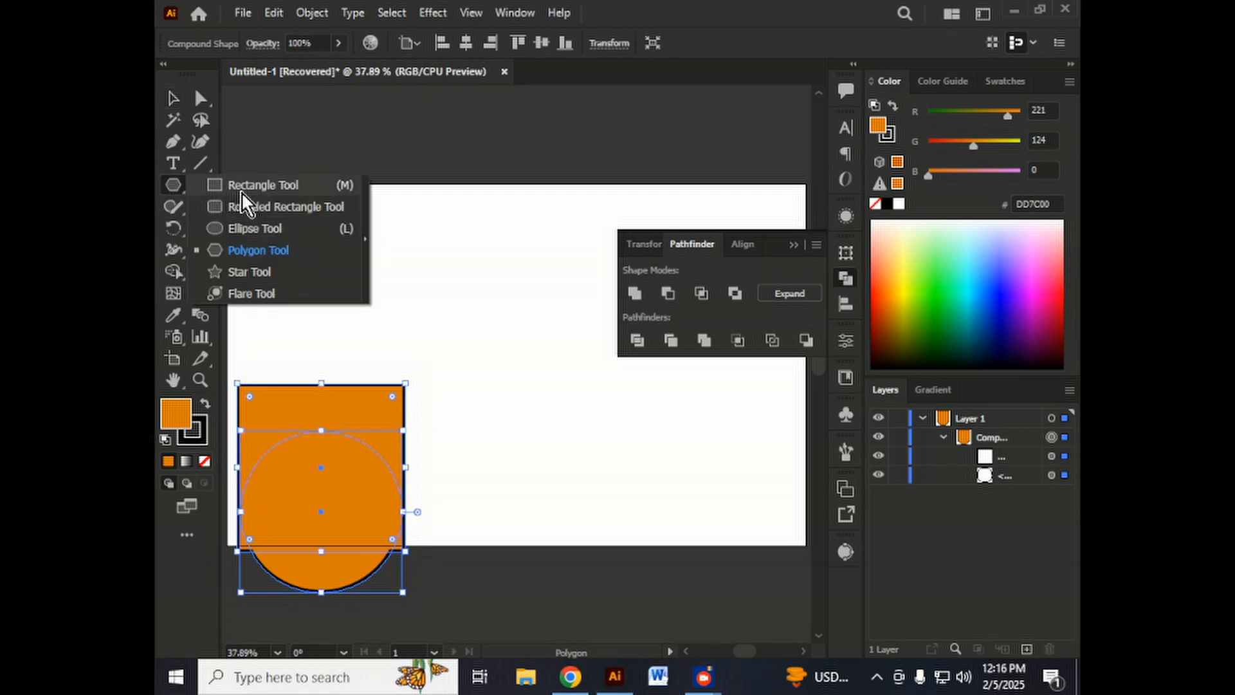
{"action": "left_click", "coordinate": [243, 187]}
{"action": "left_click_drag", "start_coordinate": [364, 245], "coordinate": [536, 416]}
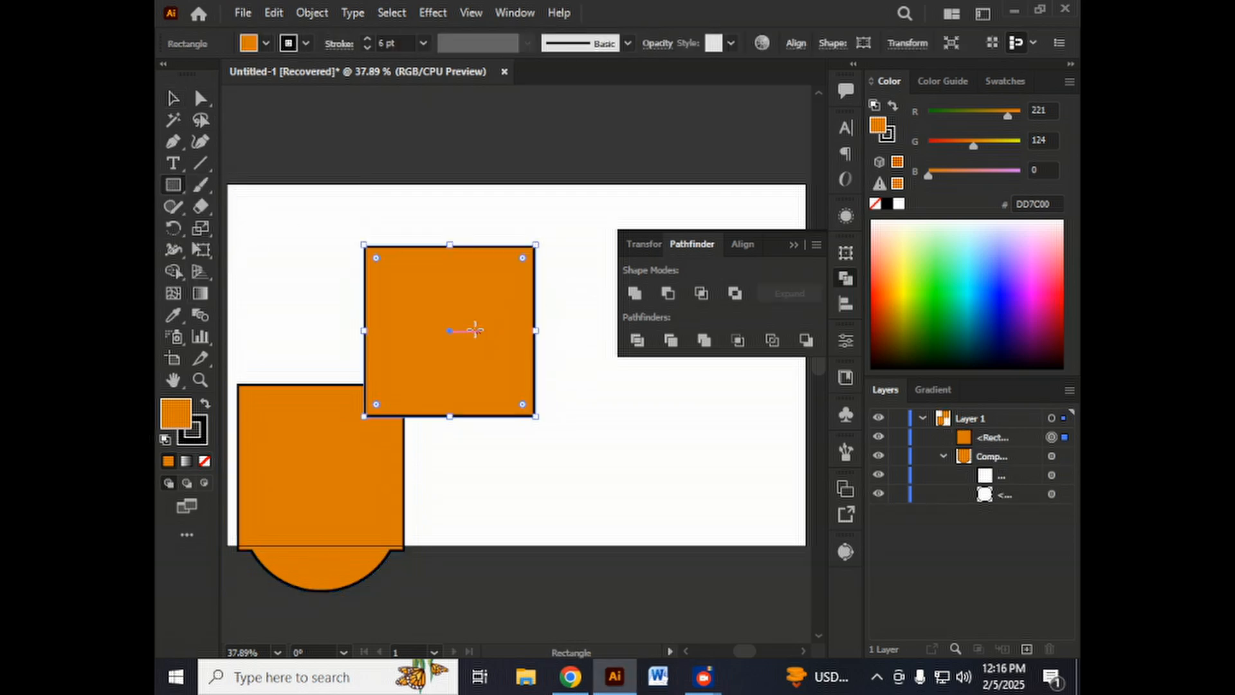
{"action": "left_click", "coordinate": [951, 309]}
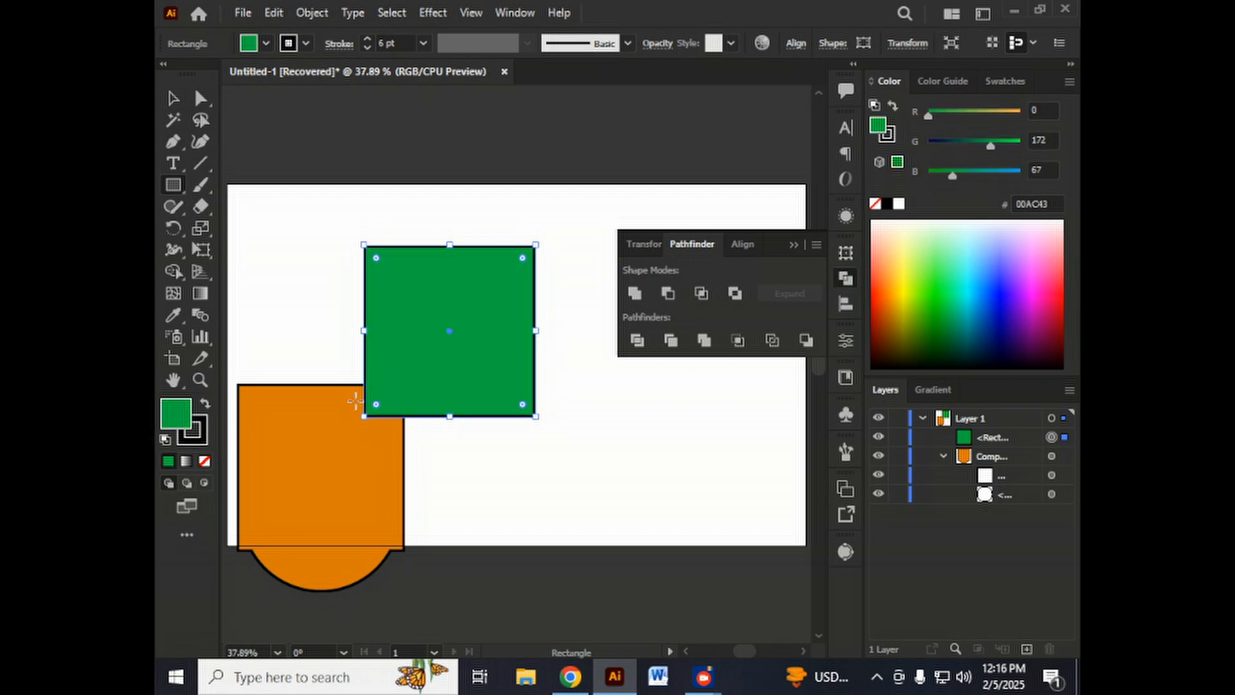
{"action": "key", "text": "v"}
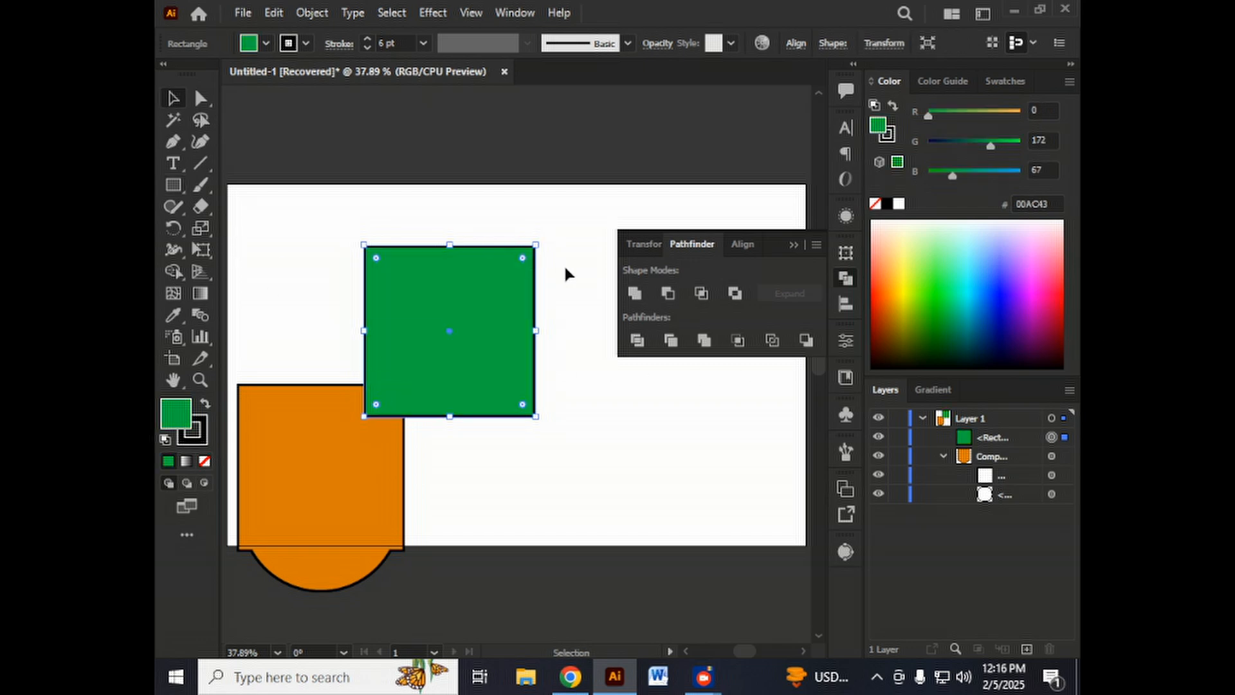
{"action": "left_click_drag", "start_coordinate": [474, 370], "coordinate": [445, 314]}
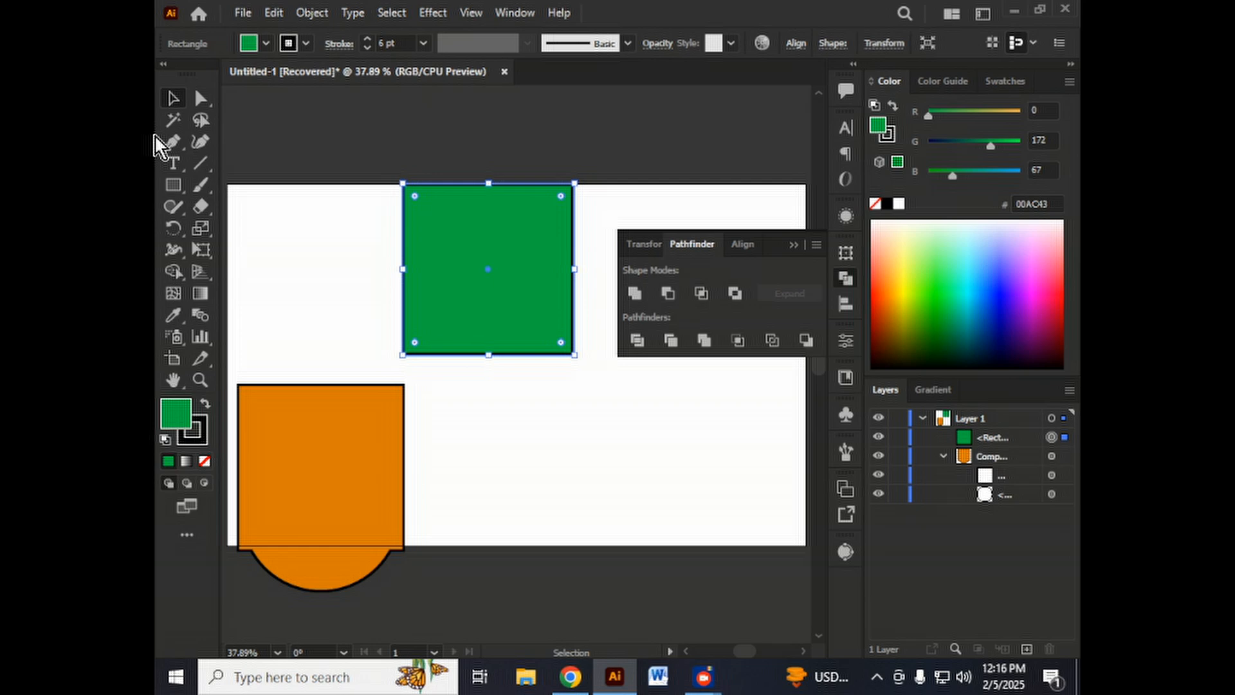
Draw a circle about half the square's width inside the green square and fill it with orange D35900
{"action": "left_click_drag", "start_coordinate": [179, 199], "coordinate": [248, 230]}
{"action": "left_click_drag", "start_coordinate": [448, 235], "coordinate": [541, 327]}
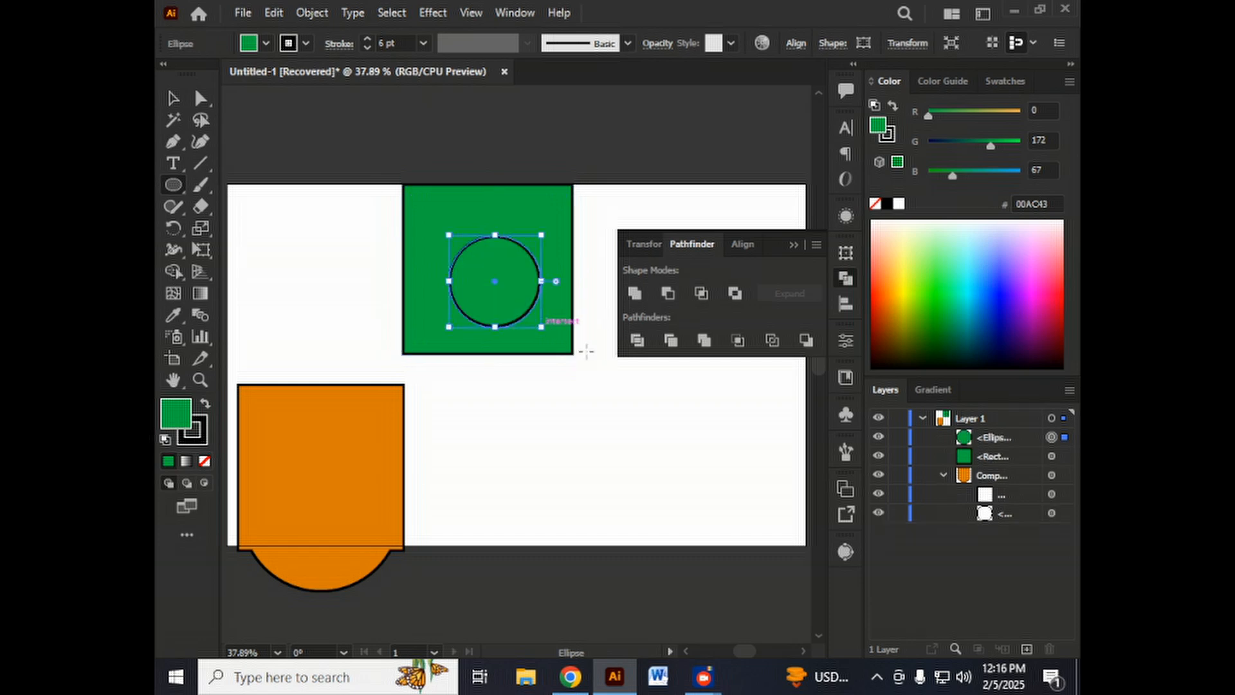
{"action": "left_click", "coordinate": [888, 299]}
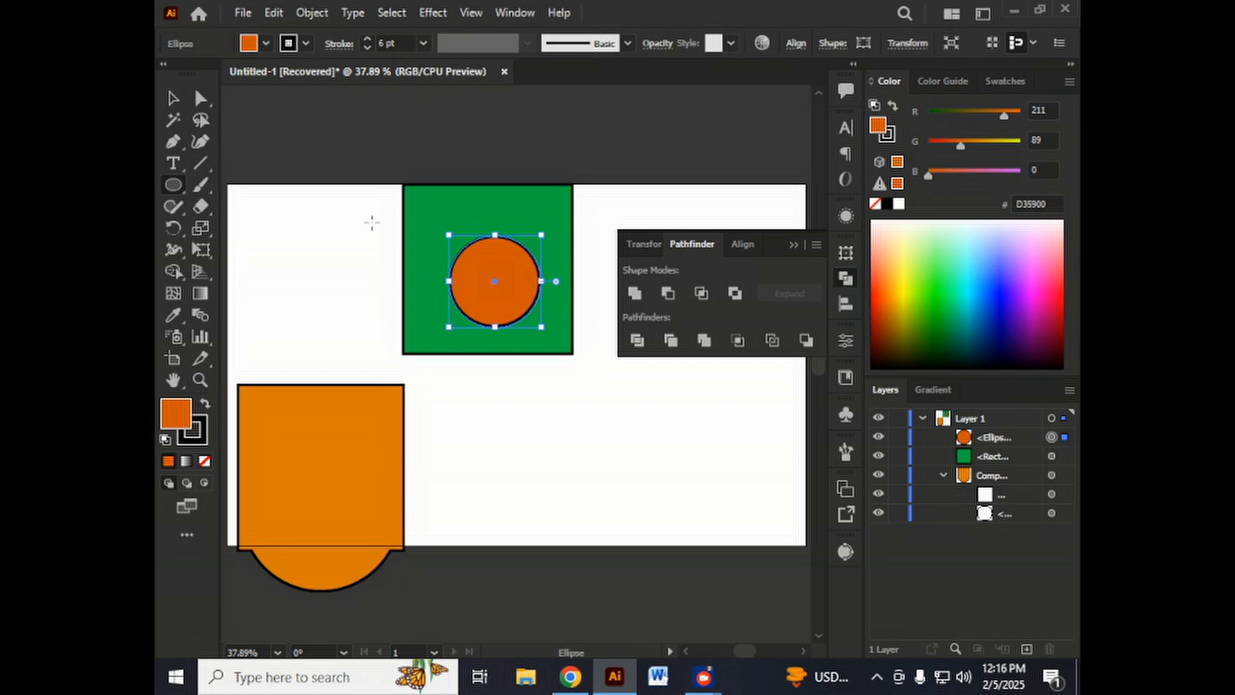
{"action": "key", "text": "v"}
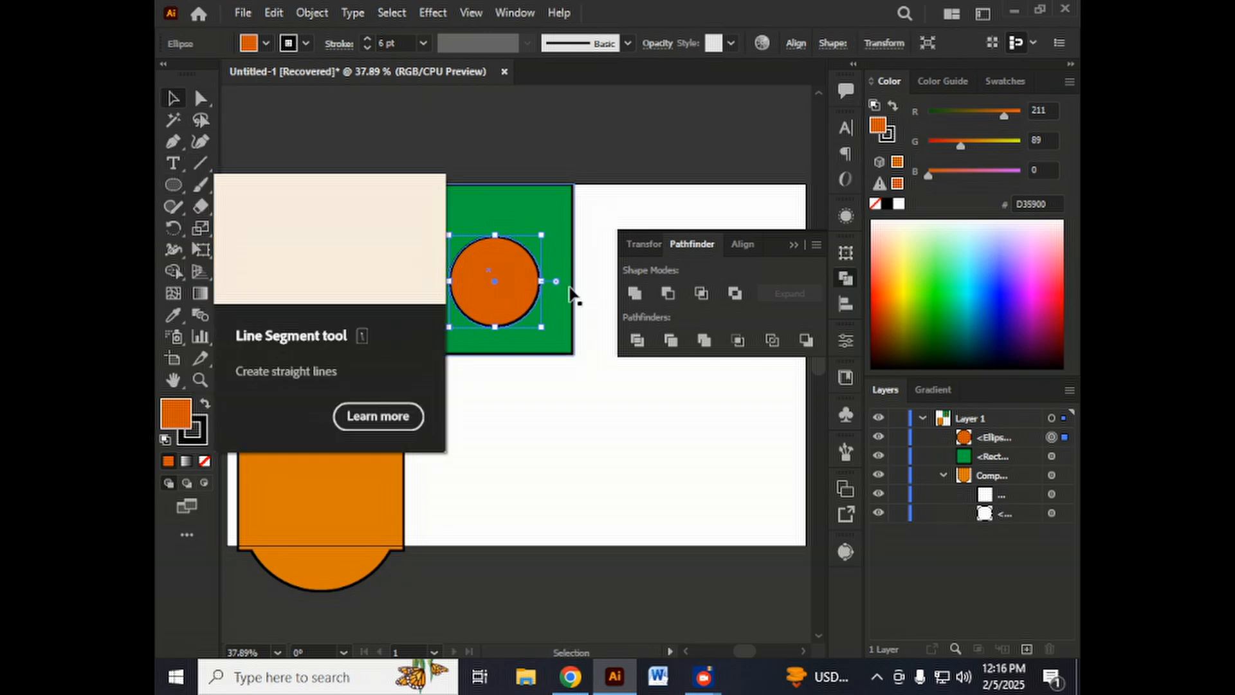
Subtract the circle from the green square with Minus Front as an editable compound shape and expand its contents in the layer list
{"action": "left_click_drag", "start_coordinate": [578, 383], "coordinate": [473, 283]}
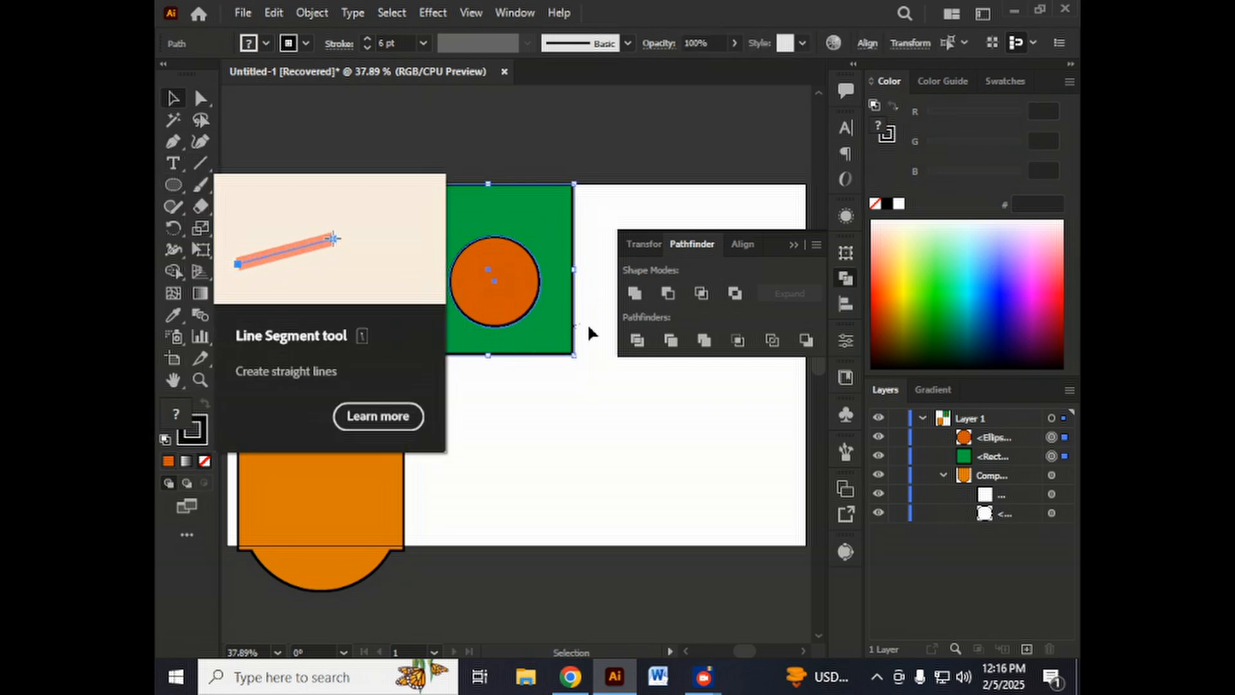
{"action": "left_click", "coordinate": [673, 301], "text": "alt"}
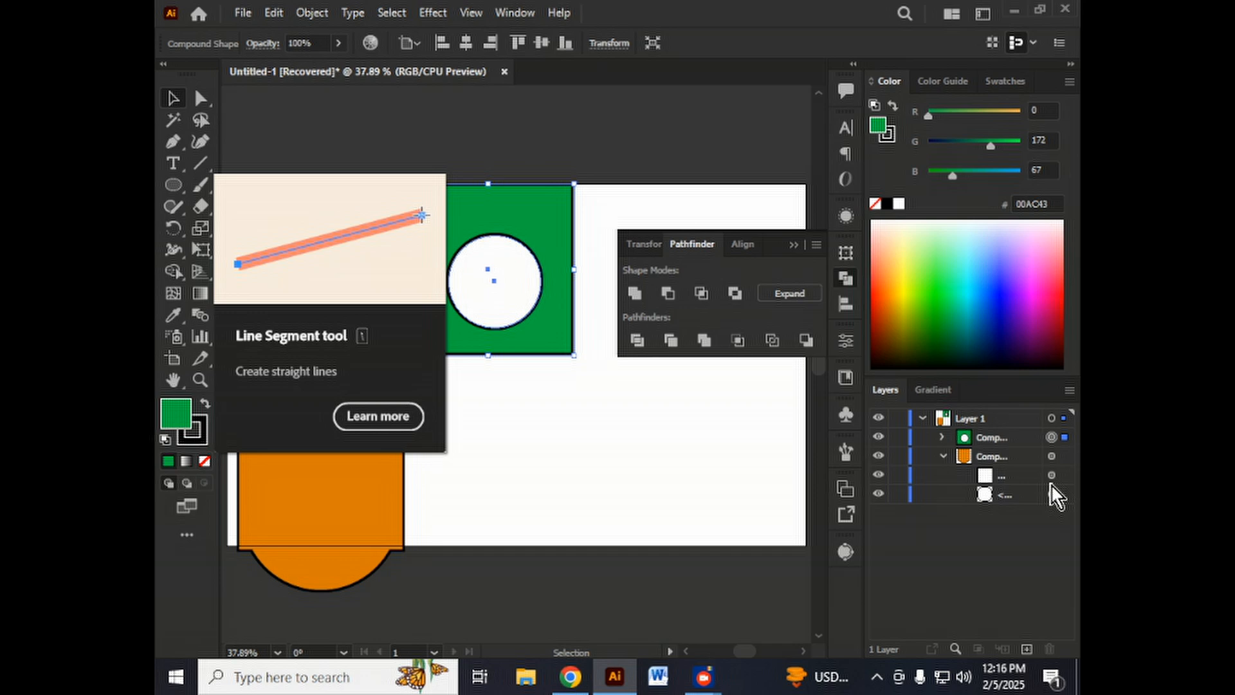
{"action": "left_click", "coordinate": [942, 456]}
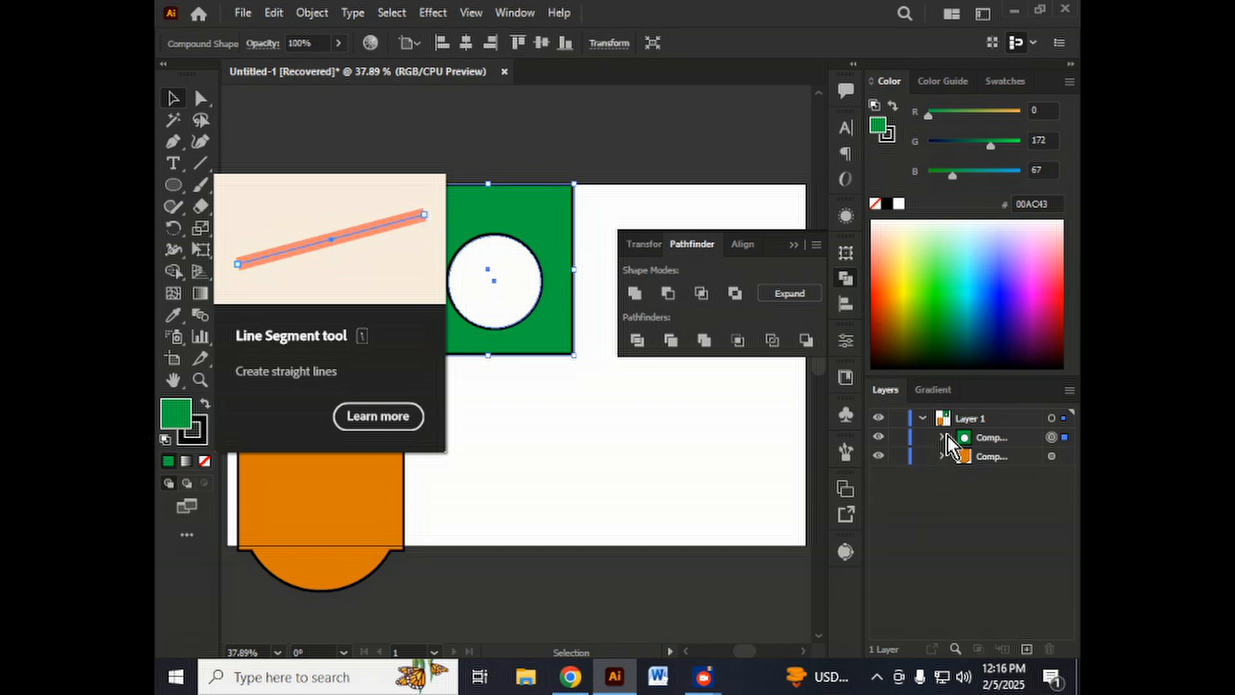
{"action": "left_click", "coordinate": [944, 437]}
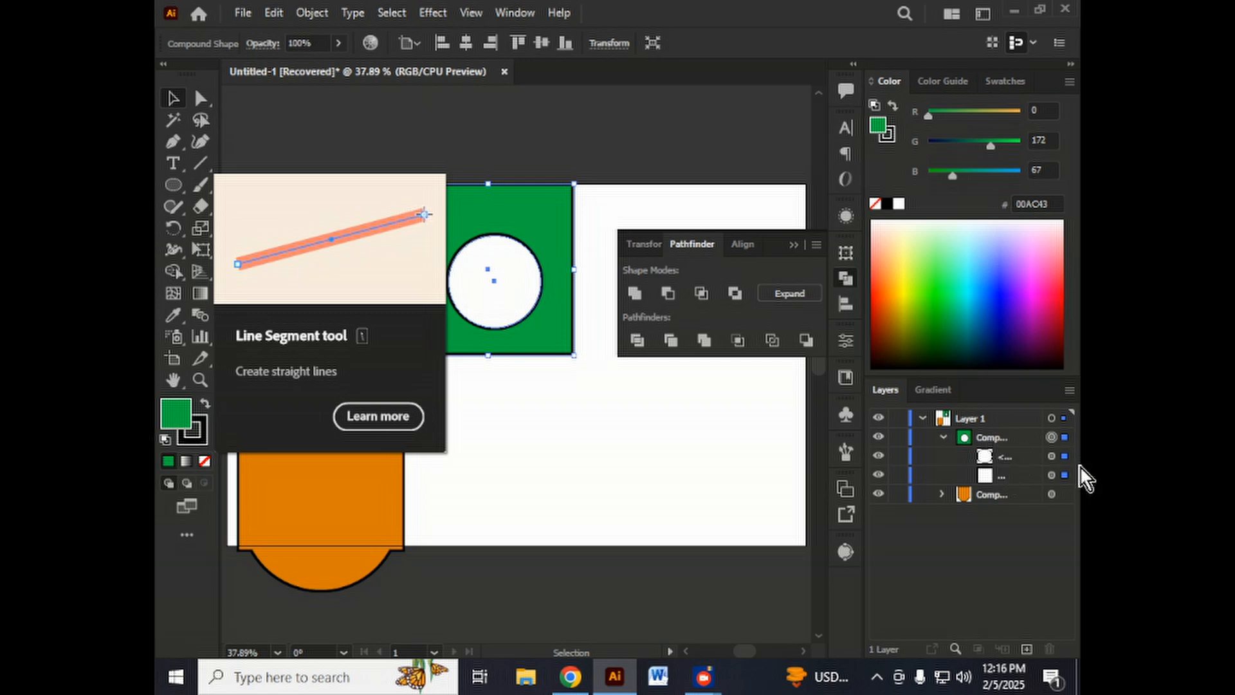
{"action": "left_click", "coordinate": [737, 502]}
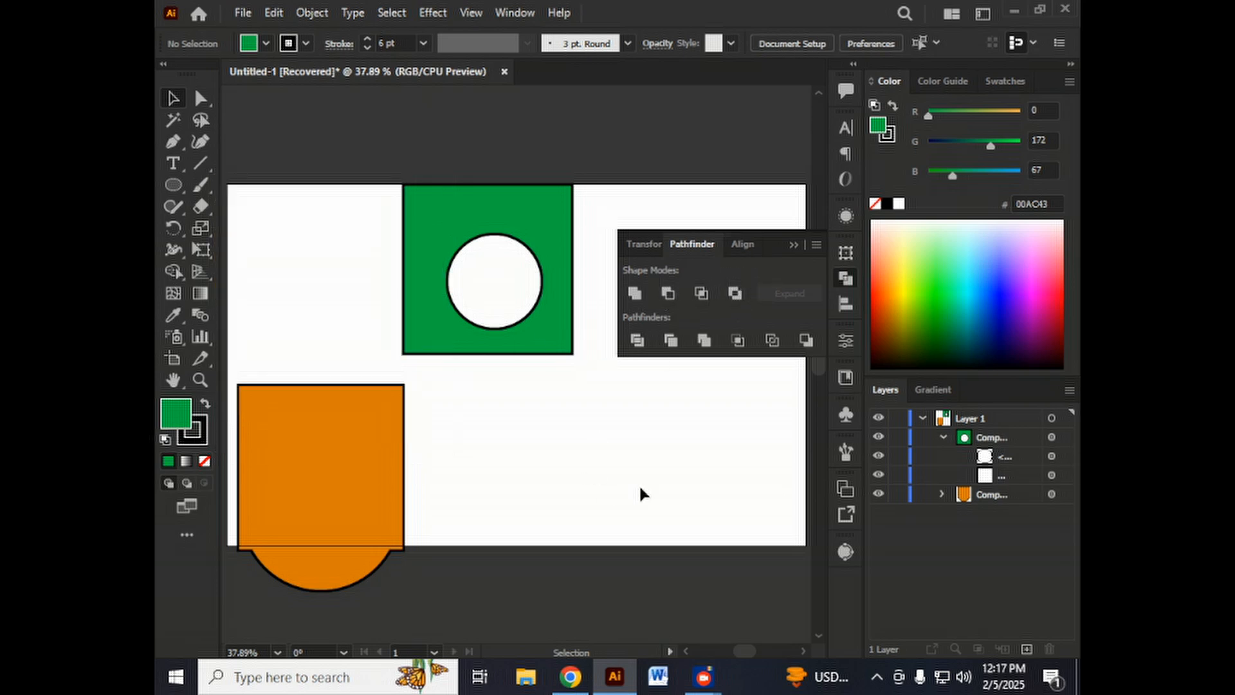
Select the circle inside the green compound shape and nudge its cut-out slightly up and to the left
{"action": "left_click", "coordinate": [1065, 456]}
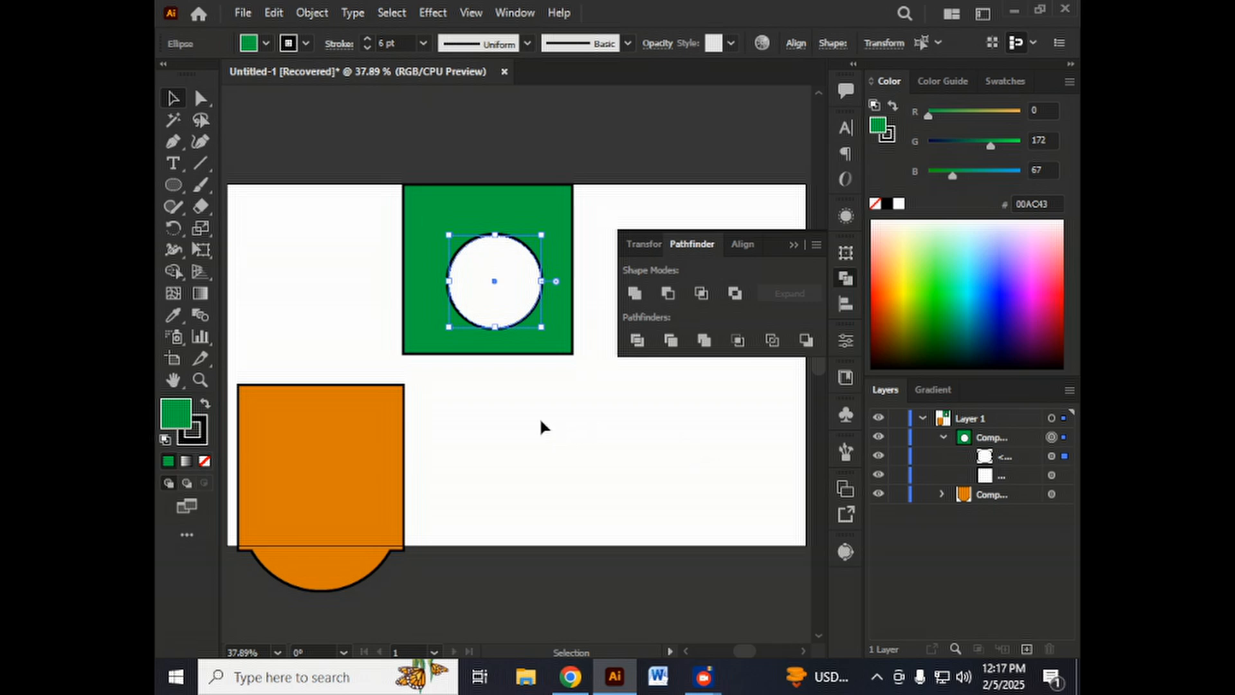
{"action": "key", "text": "shift+Up"}
{"action": "key", "text": "shift+Up"}
{"action": "key", "text": "shift+Up"}
{"action": "key", "text": "shift+Up"}
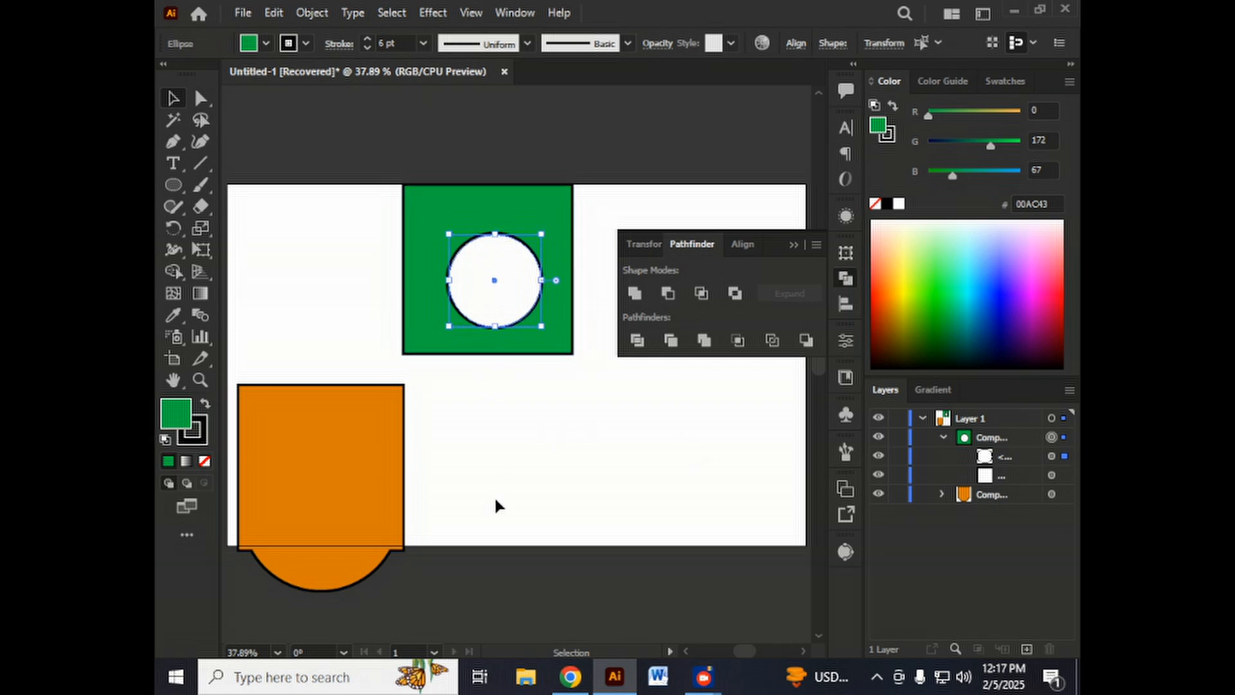
{"action": "key", "text": "shift+Up"}
{"action": "key", "text": "shift+Up"}
{"action": "key", "text": "shift+Up"}
{"action": "key", "text": "shift+Up"}
{"action": "key", "text": "shift+Up"}
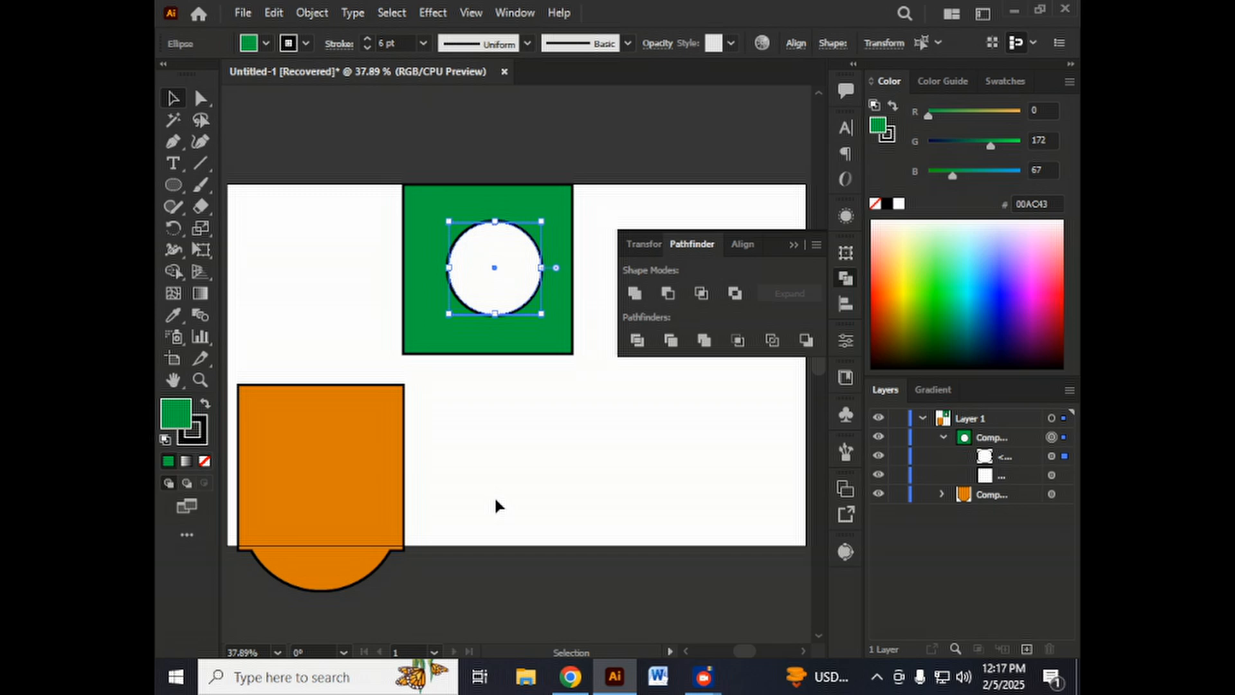
{"action": "key", "text": "shift+Left"}
{"action": "key", "text": "shift+Left"}
{"action": "key", "text": "shift+Left"}
{"action": "key", "text": "shift+Left"}
{"action": "key", "text": "shift+Left"}
{"action": "key", "text": "shift+Left"}
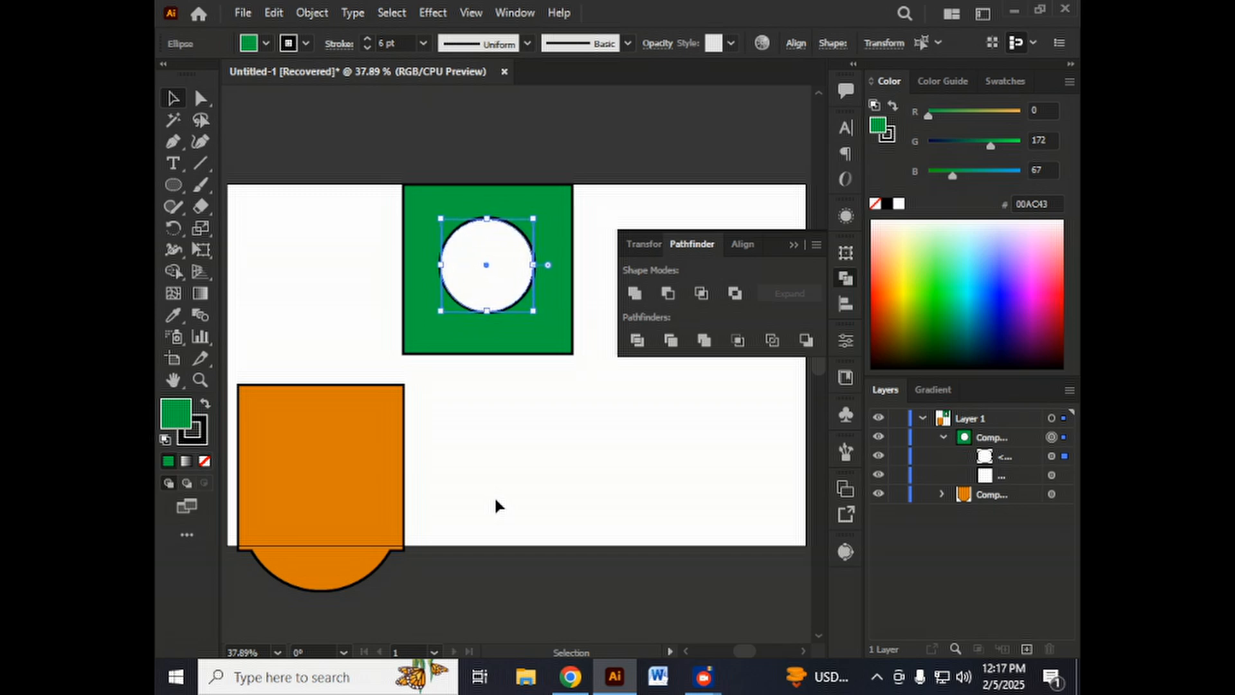
Select the green and orange compound shapes and delete both
{"action": "left_click_drag", "start_coordinate": [535, 350], "coordinate": [565, 174]}
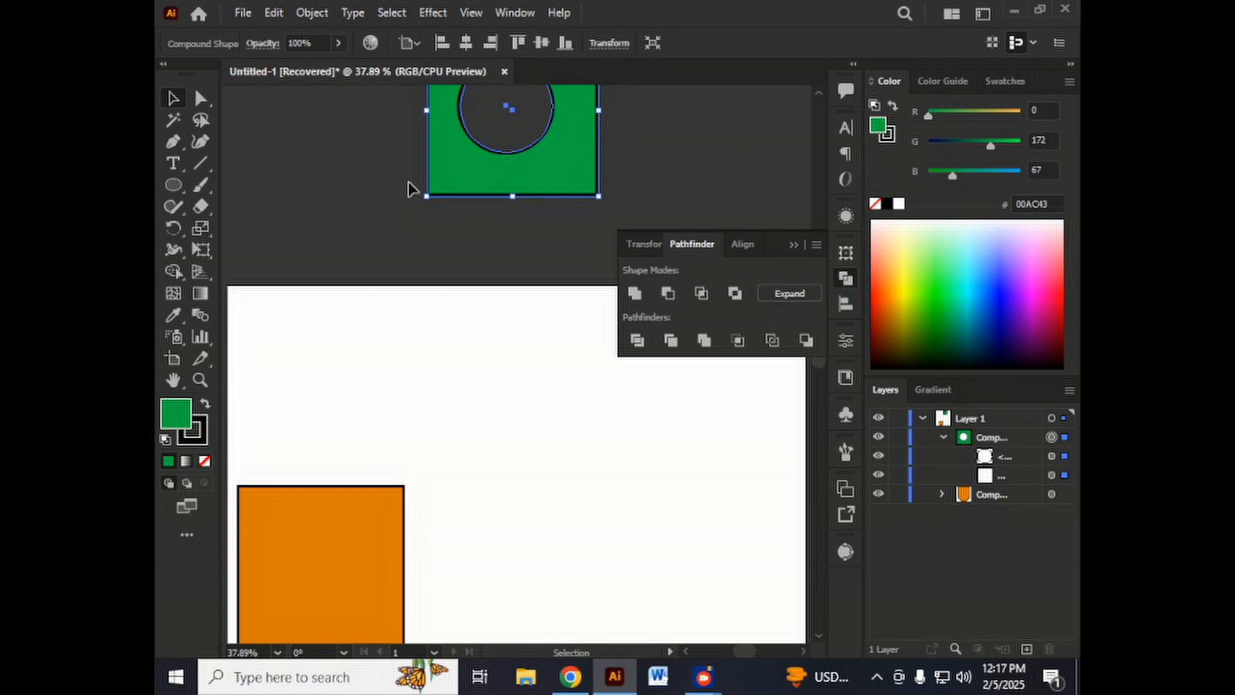
{"action": "left_click_drag", "start_coordinate": [515, 182], "coordinate": [521, 512]}
{"action": "left_click_drag", "start_coordinate": [364, 537], "coordinate": [367, 412]}
{"action": "left_click_drag", "start_coordinate": [645, 425], "coordinate": [389, 565]}
{"action": "key", "text": "Delete"}
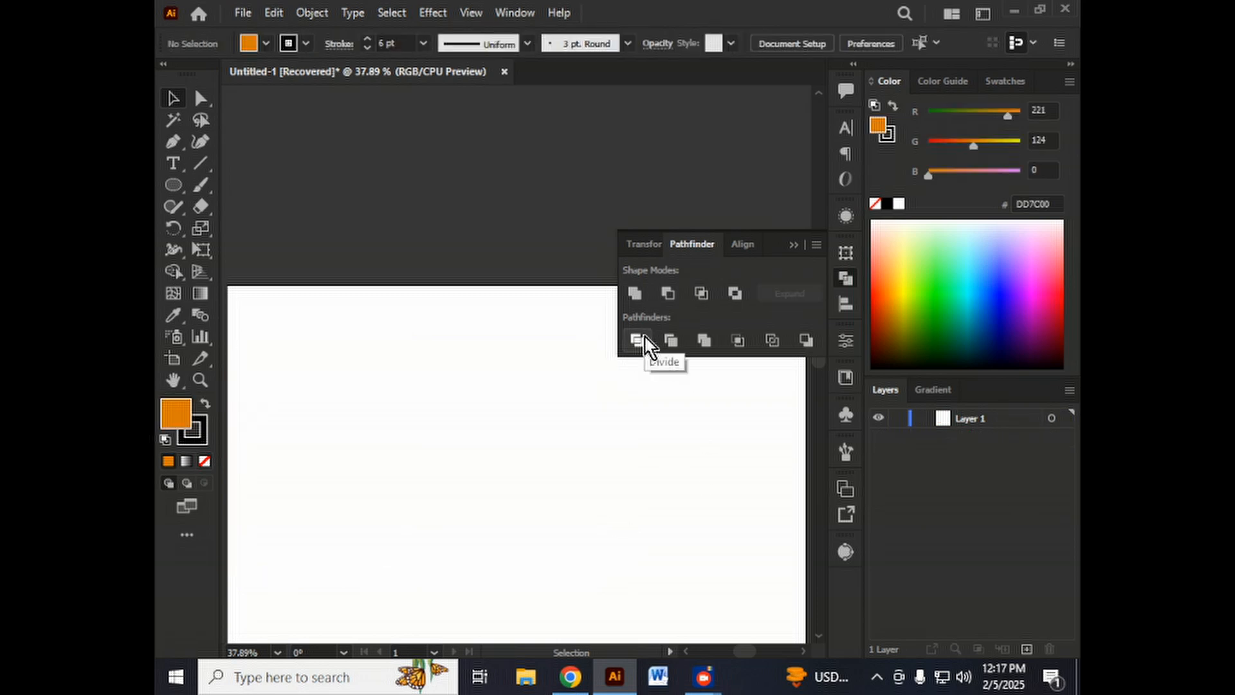
Draw an orange square and an equally wide circle overlapping its lower-right corner, and fill the circle with green 00B853
{"action": "left_click_drag", "start_coordinate": [188, 193], "coordinate": [247, 183]}
{"action": "left_click_drag", "start_coordinate": [342, 319], "coordinate": [547, 473]}
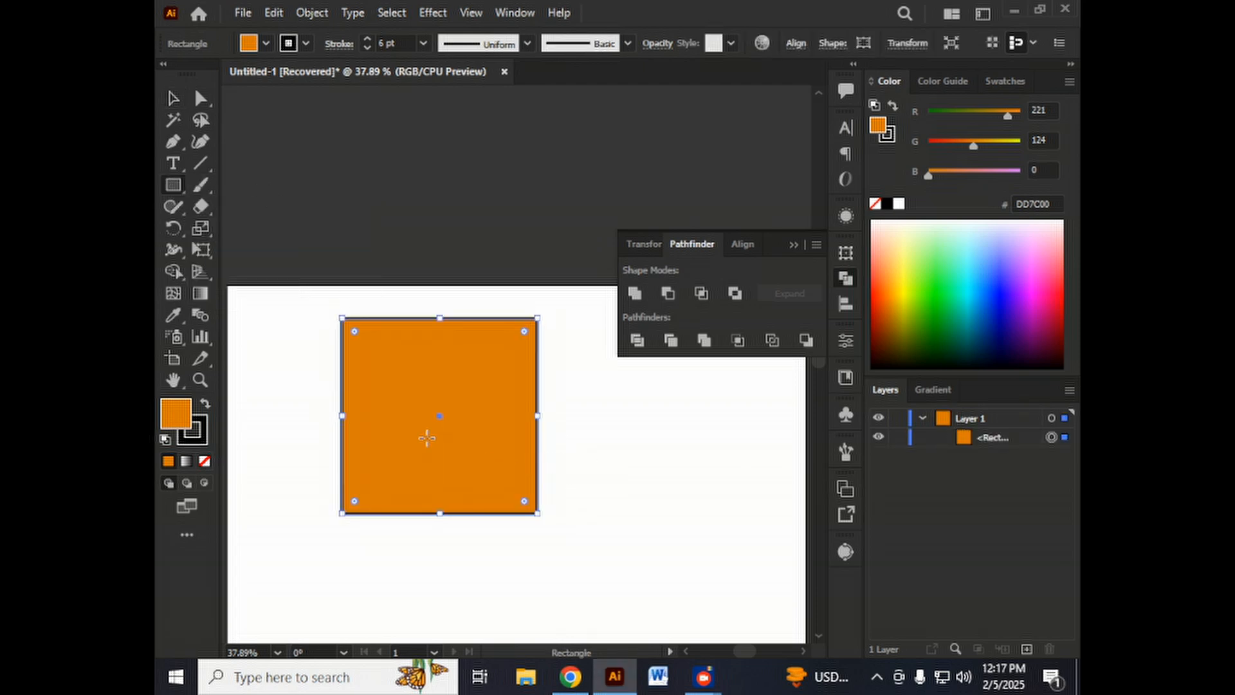
{"action": "left_click_drag", "start_coordinate": [174, 186], "coordinate": [285, 225]}
{"action": "left_click_drag", "start_coordinate": [456, 411], "coordinate": [627, 605]}
{"action": "left_click", "coordinate": [952, 306]}
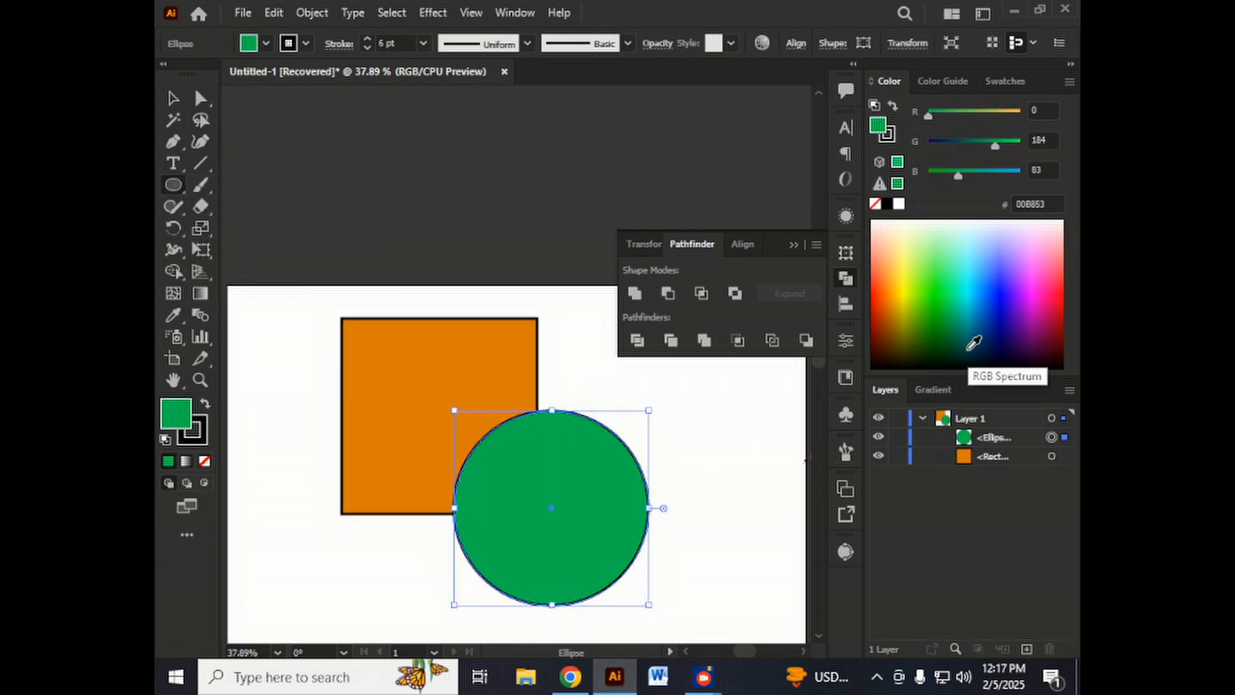
Divide the overlapping square and green circle with Pathfinder and ungroup the resulting pieces
{"action": "key", "text": "v"}
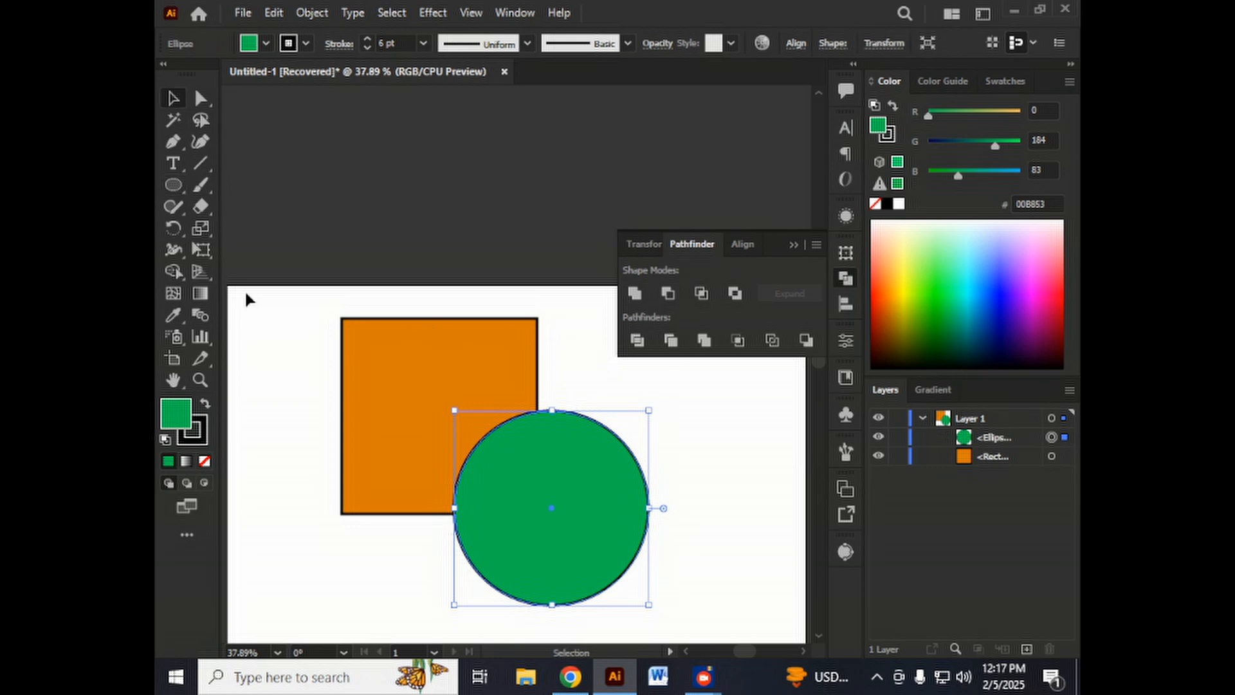
{"action": "left_click_drag", "start_coordinate": [305, 313], "coordinate": [595, 574]}
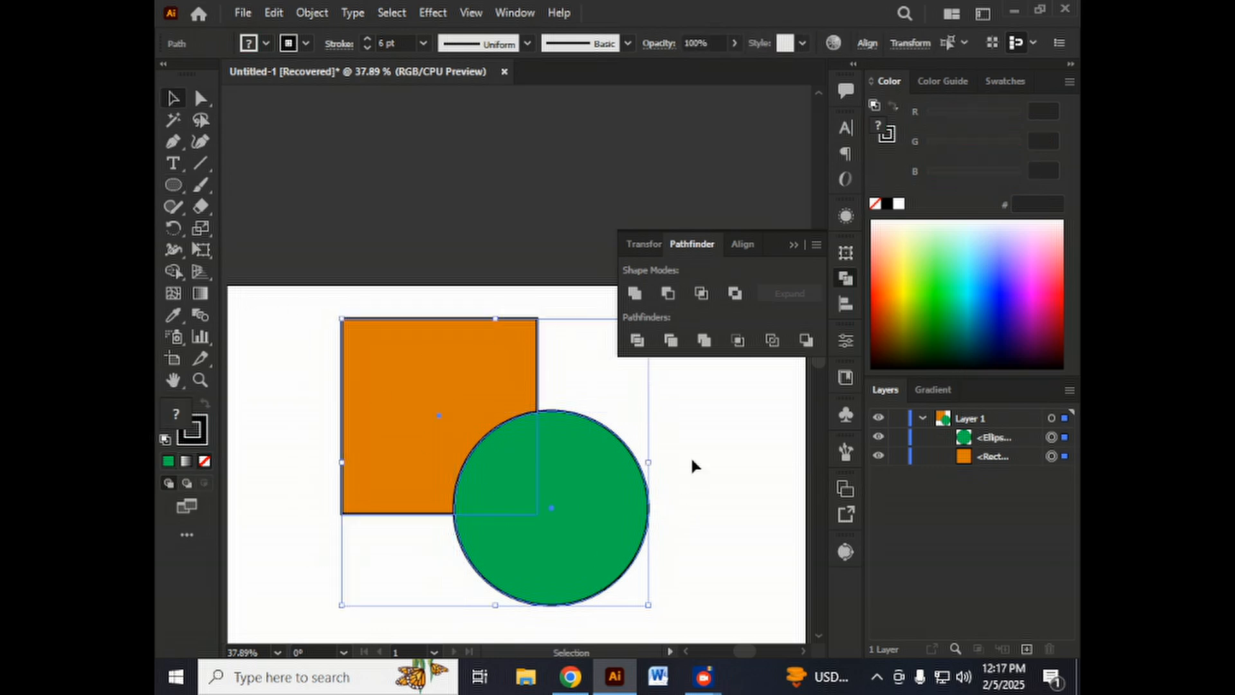
{"action": "left_click", "coordinate": [637, 341]}
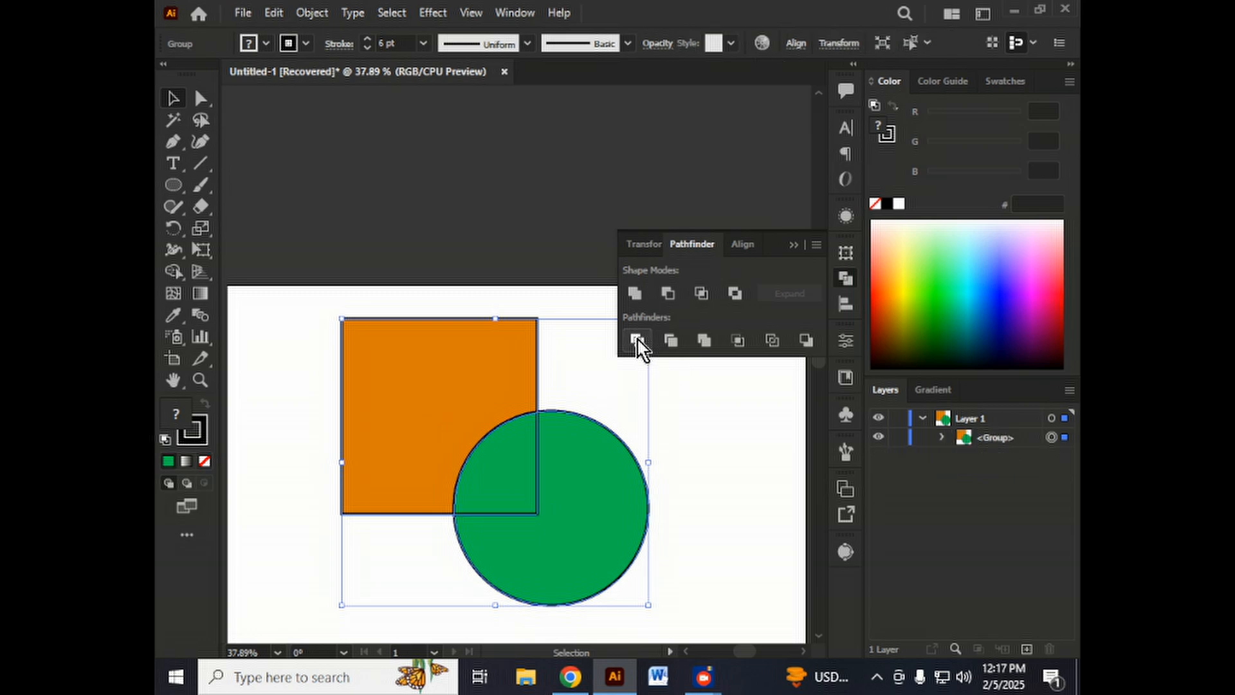
{"action": "right_click", "coordinate": [496, 453]}
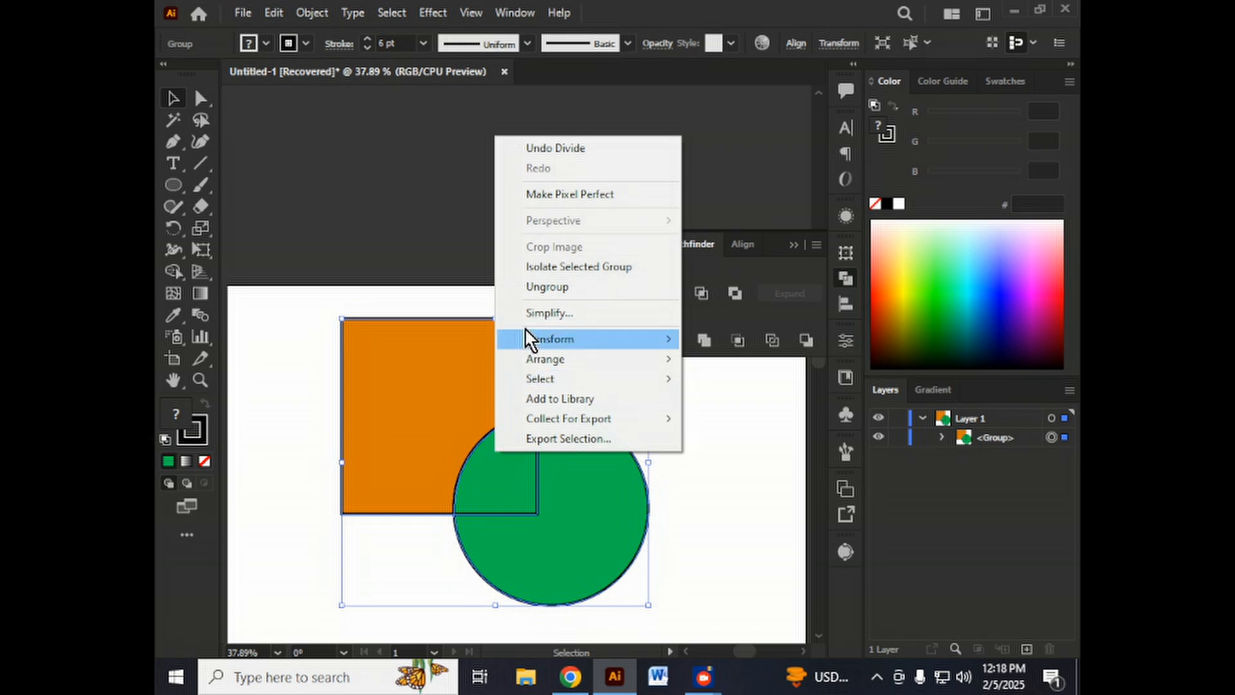
{"action": "left_click", "coordinate": [554, 287]}
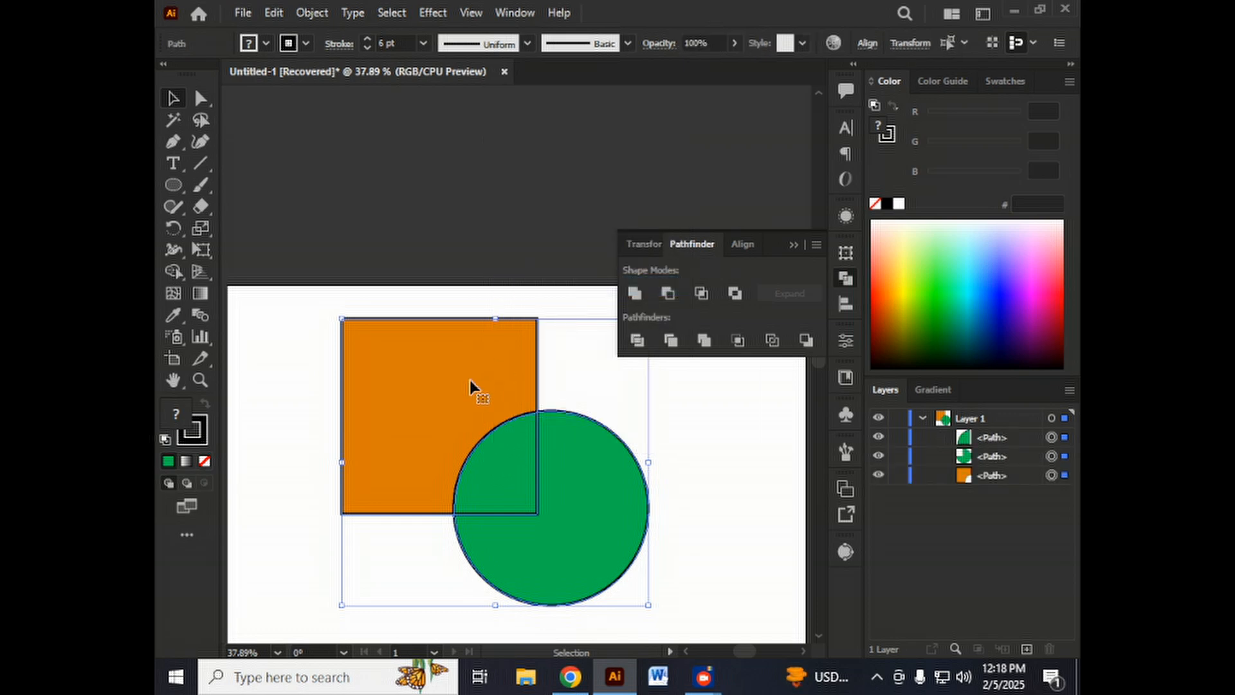
Move the three-quarter circle piece to the right and the quarter piece below the square
{"action": "left_click", "coordinate": [757, 452]}
{"action": "left_click_drag", "start_coordinate": [611, 530], "coordinate": [713, 518]}
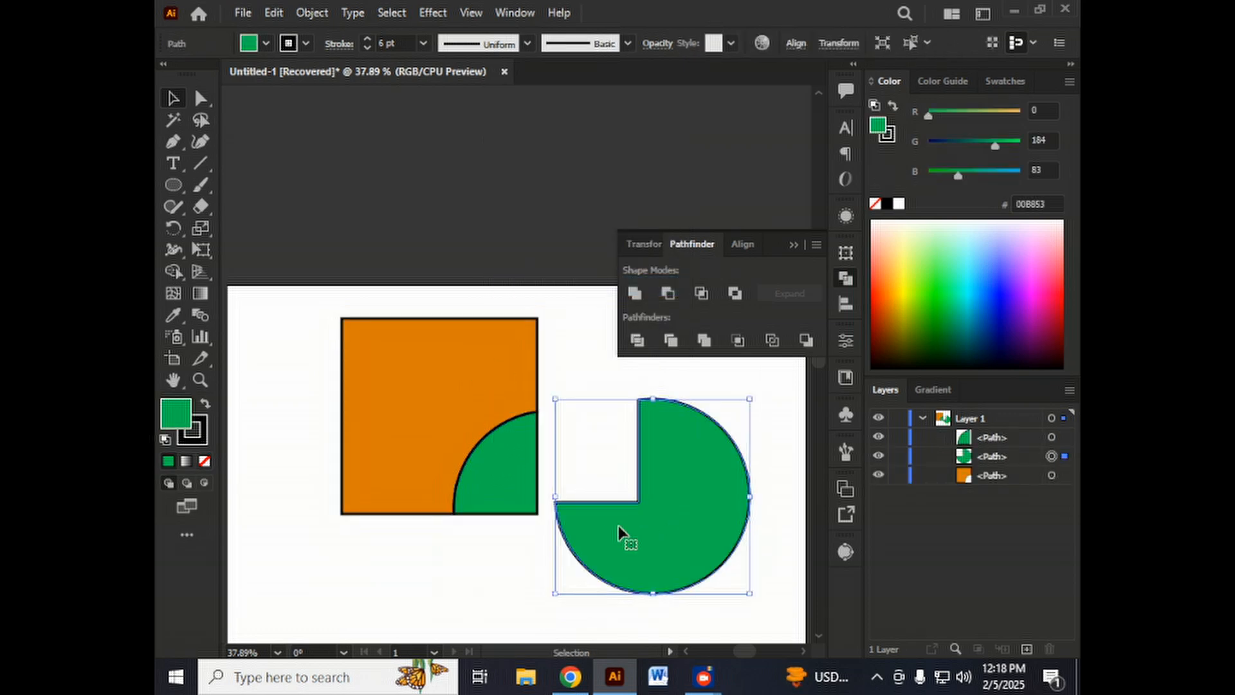
{"action": "left_click_drag", "start_coordinate": [516, 494], "coordinate": [485, 592]}
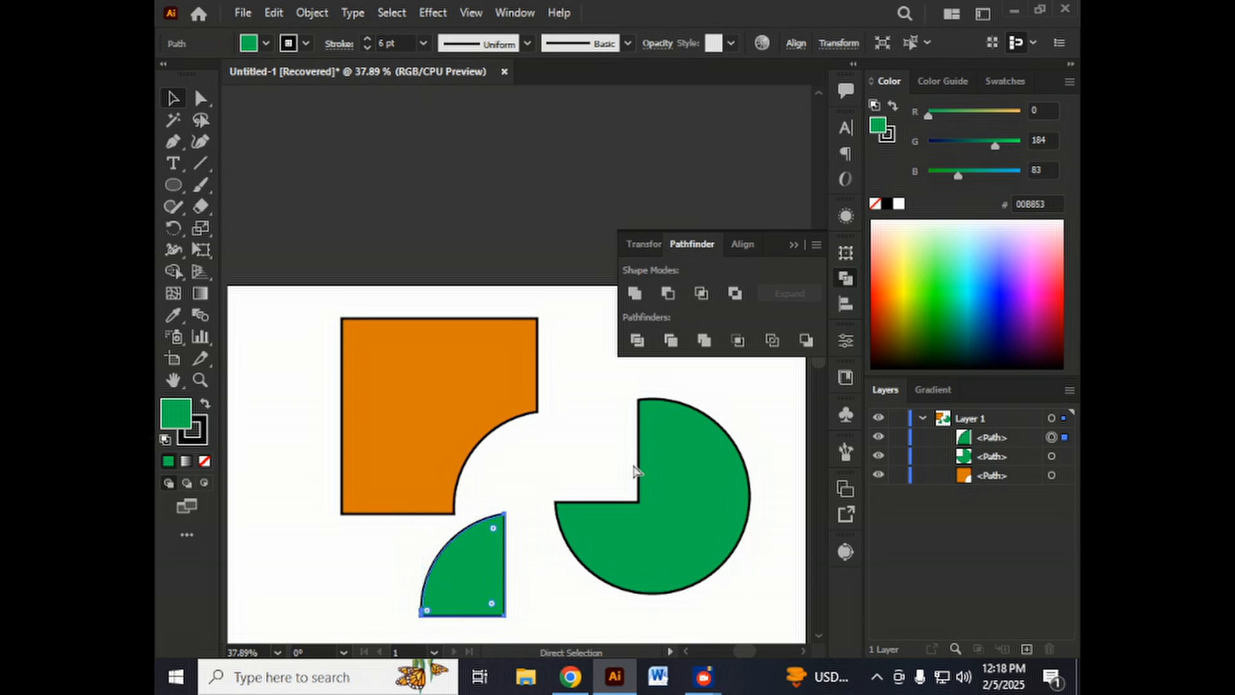
Undo back to the undivided square and orange circle, and fill the circle with red-orange DA3D00
{"action": "key", "text": "ctrl+z"}
{"action": "key", "text": "ctrl+z"}
{"action": "key", "text": "ctrl+a"}
{"action": "key", "text": "ctrl+g"}
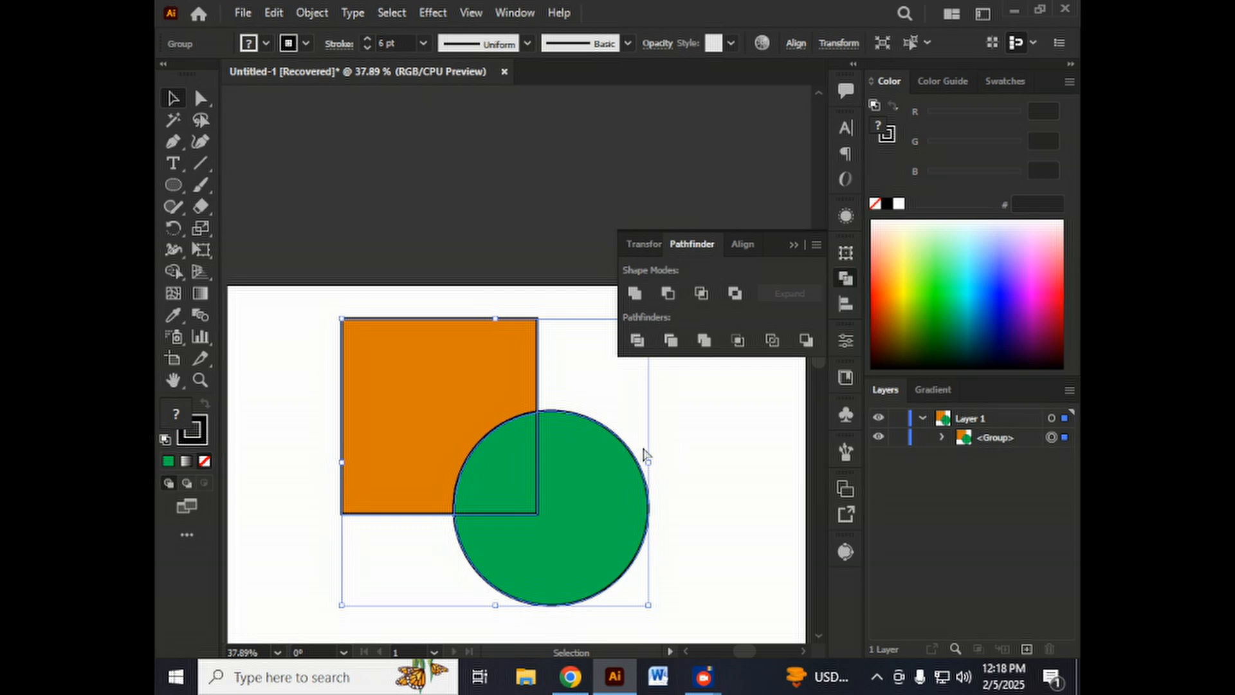
{"action": "key", "text": "ctrl+z"}
{"action": "key", "text": "ctrl+z"}
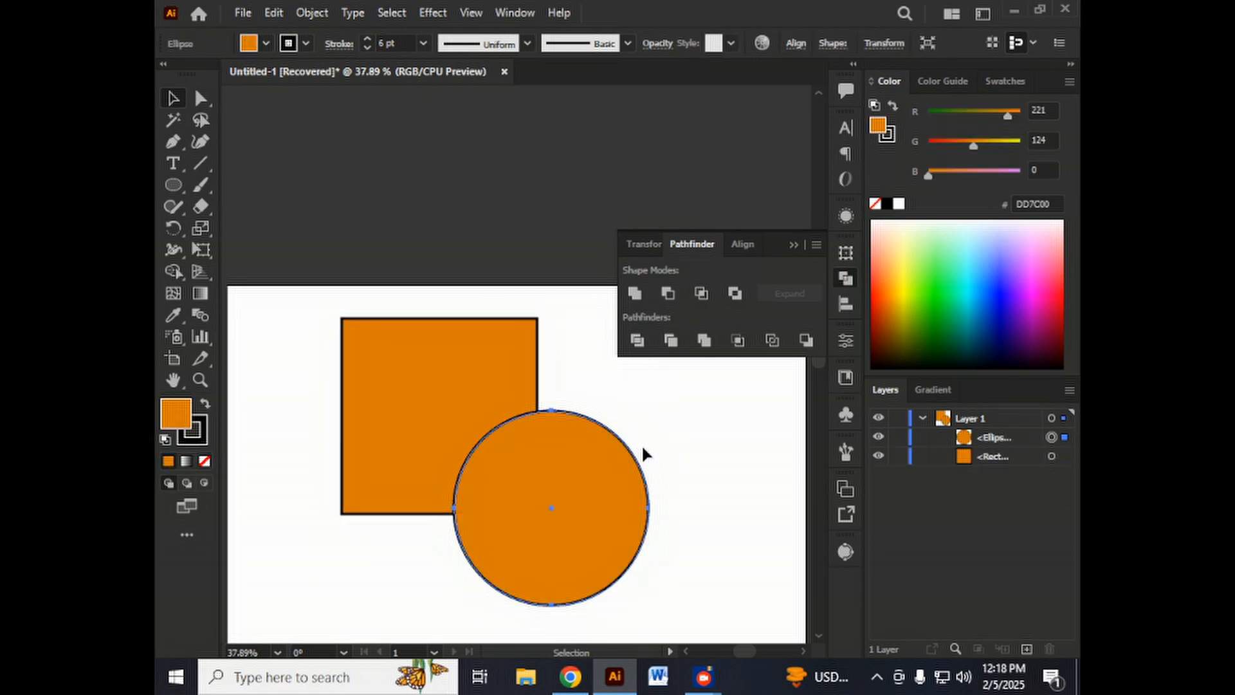
{"action": "left_click", "coordinate": [886, 296]}
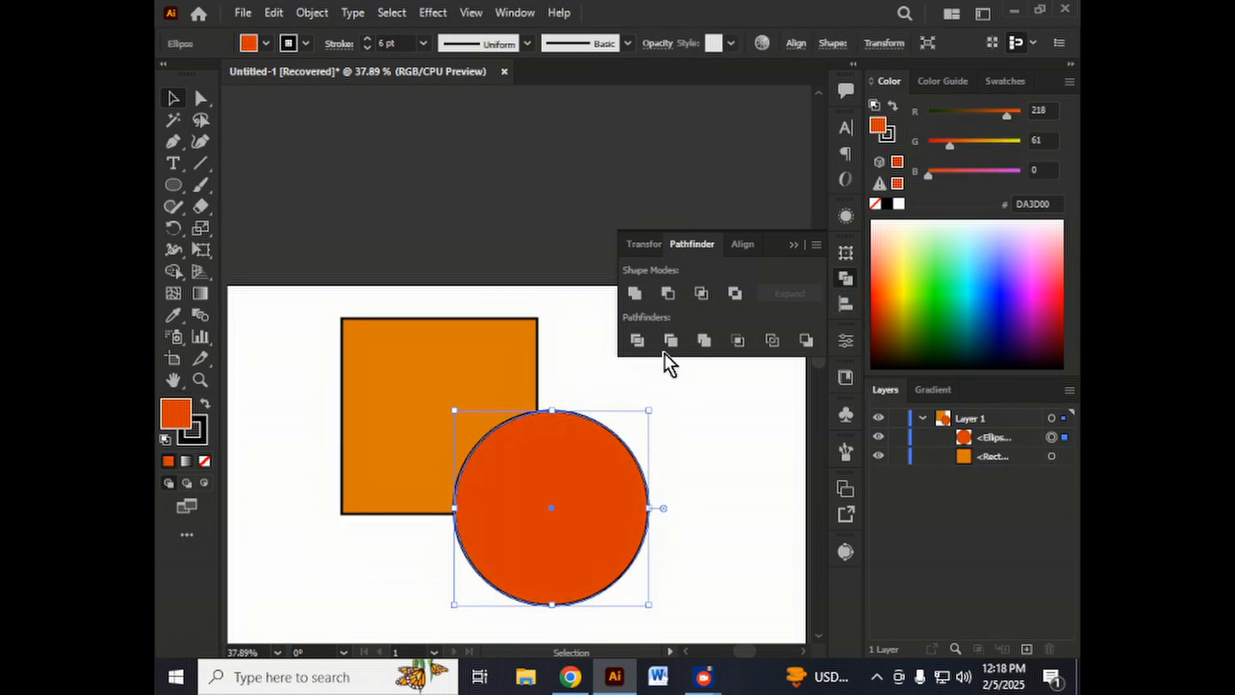
Apply Trim to the overlapping square and circle, and move the ungrouped circle off to the right of the square
{"action": "left_click_drag", "start_coordinate": [293, 340], "coordinate": [593, 560]}
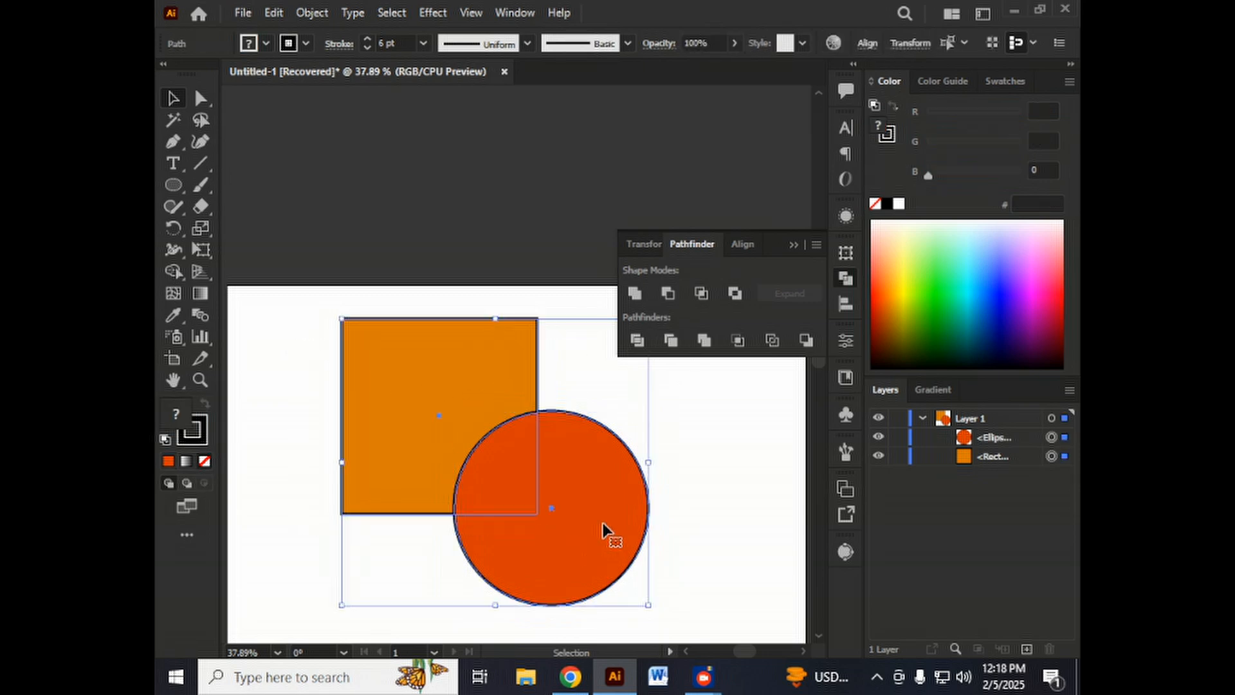
{"action": "left_click", "coordinate": [669, 341]}
{"action": "right_click", "coordinate": [536, 431]}
{"action": "left_click", "coordinate": [615, 264]}
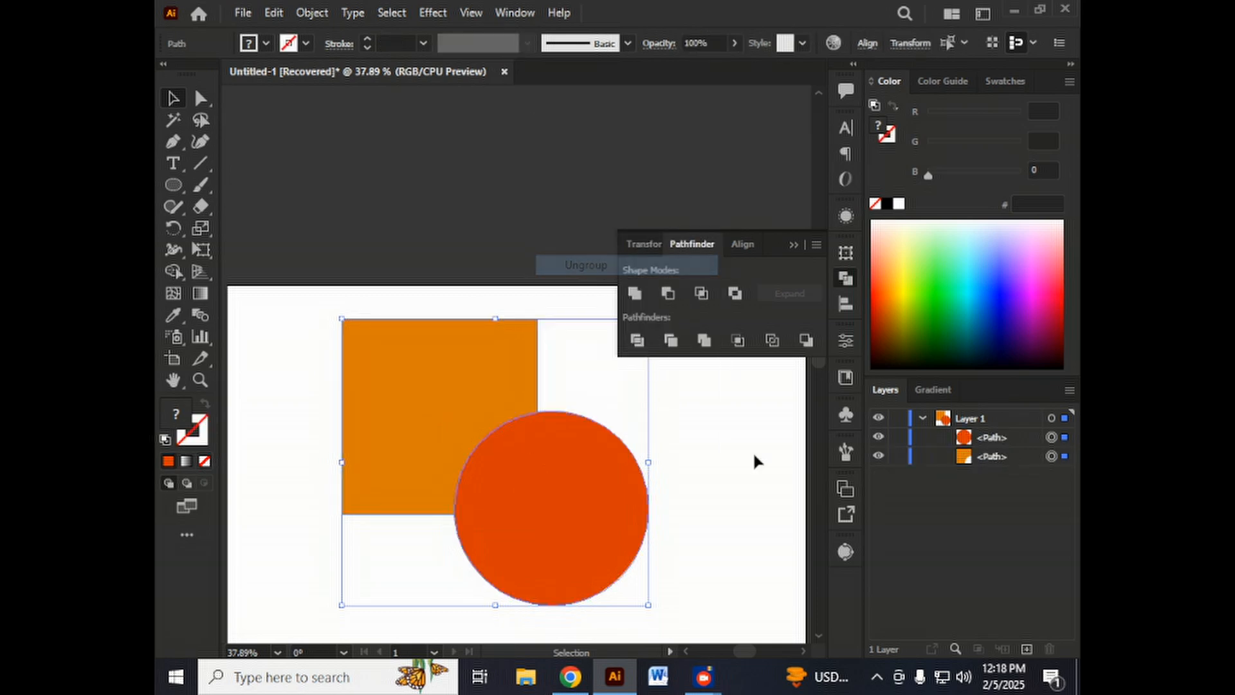
{"action": "left_click", "coordinate": [450, 515]}
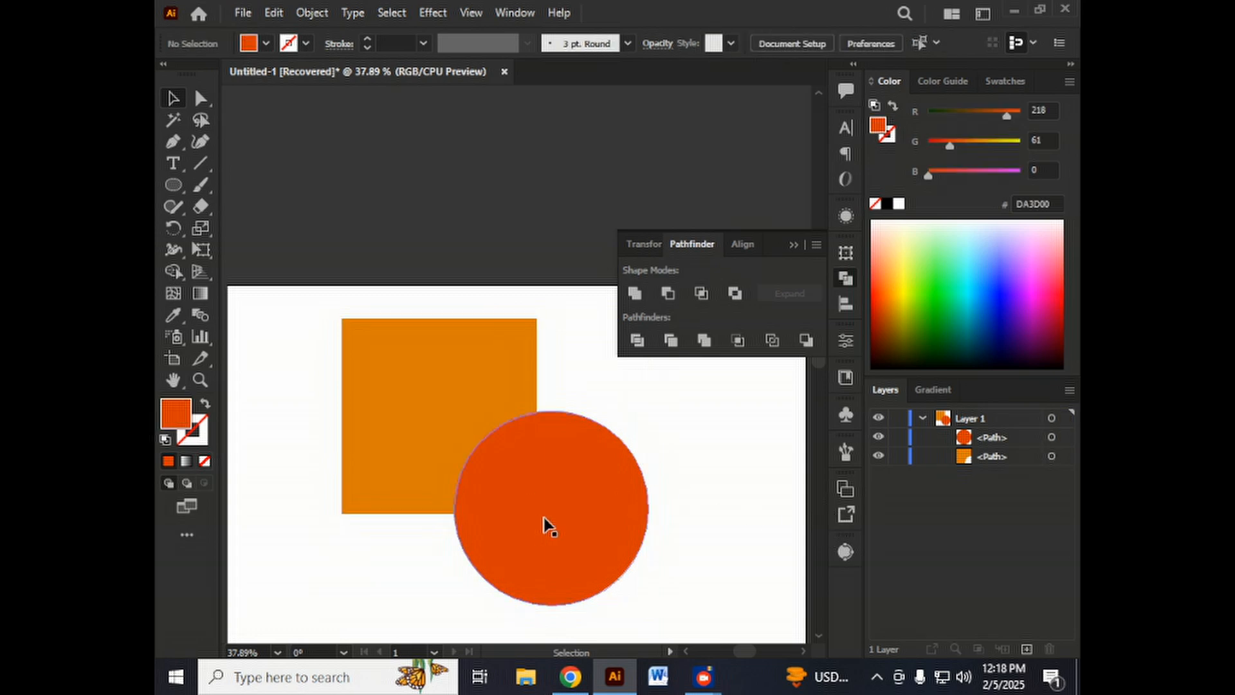
{"action": "left_click_drag", "start_coordinate": [544, 525], "coordinate": [662, 534]}
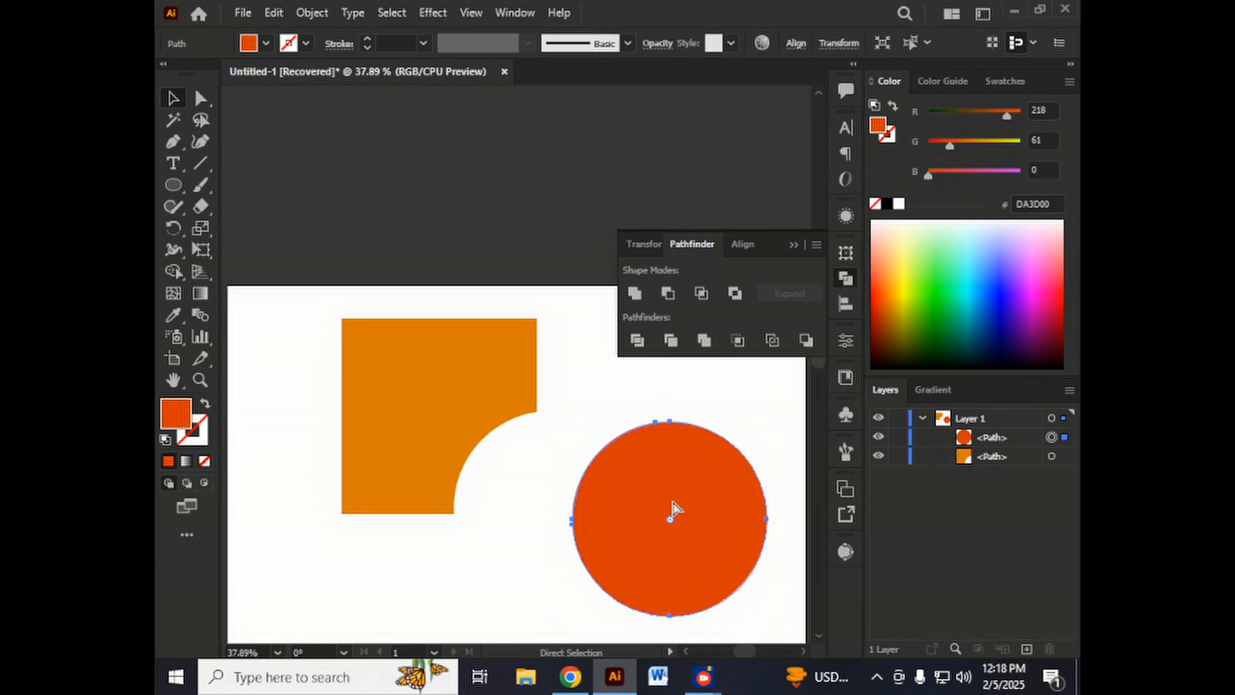
Undo the Trim and move the circle over the square's lower half, lined up with its sides and protruding below it
{"action": "key", "text": "ctrl+z"}
{"action": "key", "text": "ctrl+z"}
{"action": "key", "text": "ctrl+z"}
{"action": "key", "text": "ctrl+z"}
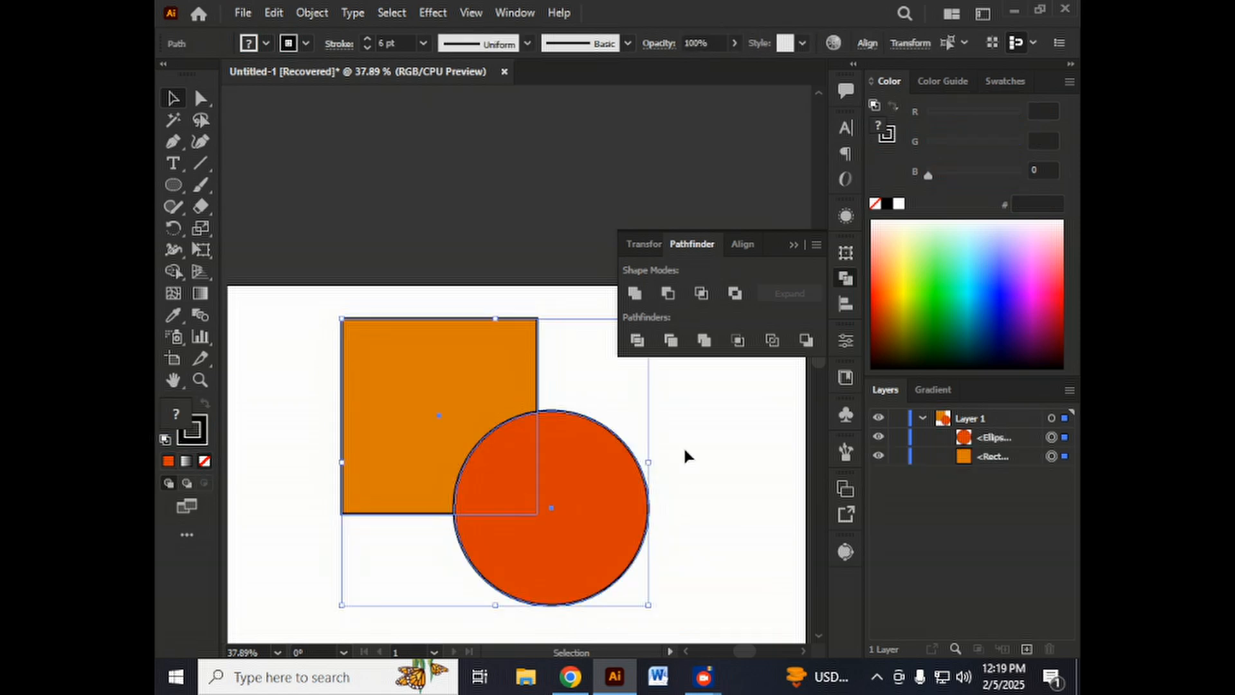
{"action": "left_click", "coordinate": [713, 399]}
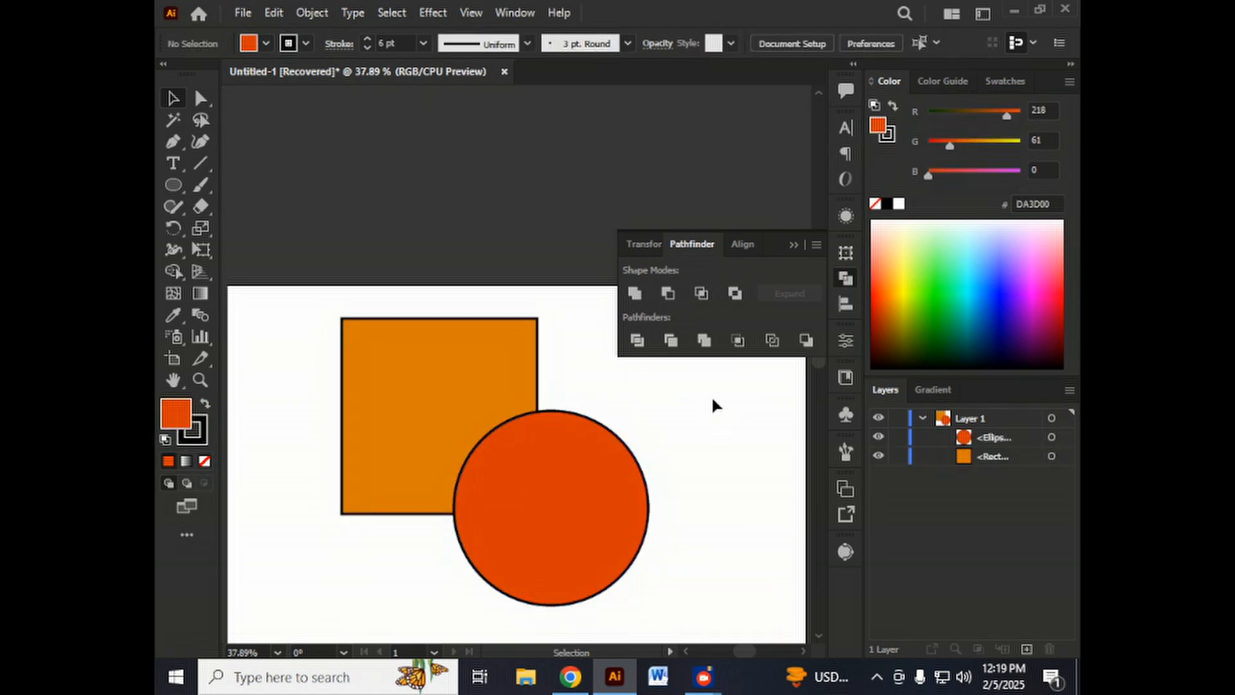
{"action": "left_click_drag", "start_coordinate": [543, 515], "coordinate": [467, 503]}
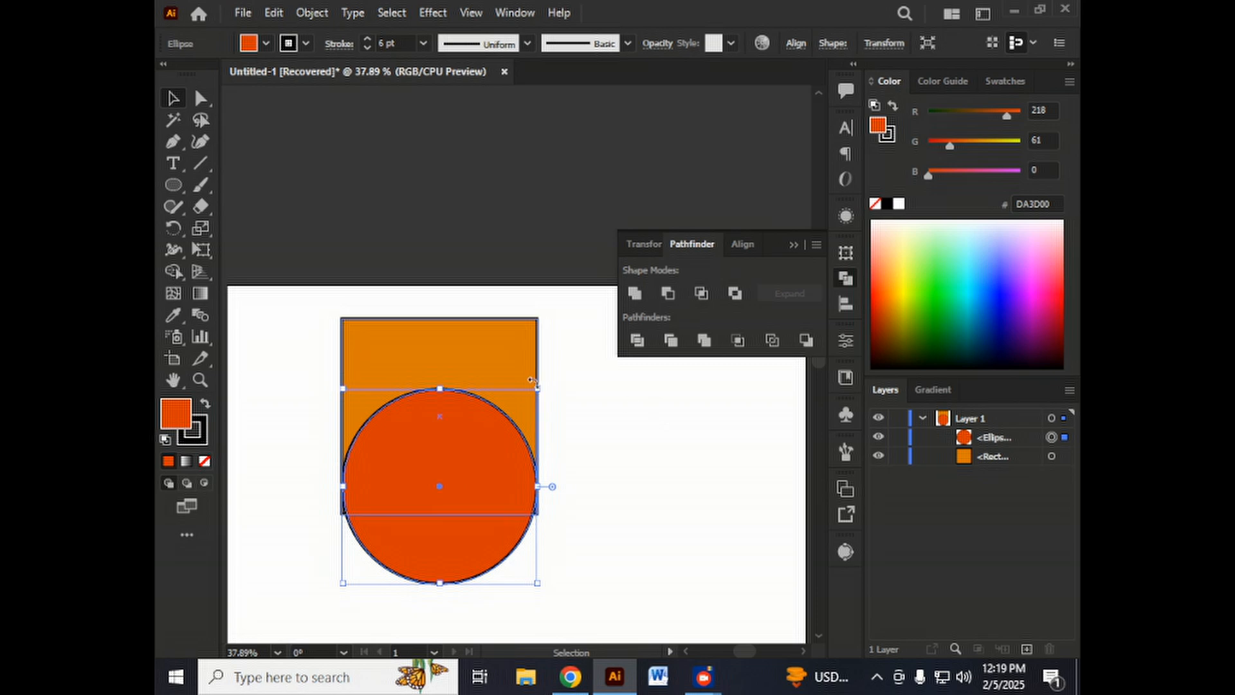
Apply Pathfinder Merge to the square and circle, and ungroup the result
{"action": "left_click_drag", "start_coordinate": [309, 320], "coordinate": [522, 531]}
{"action": "left_click", "coordinate": [704, 341]}
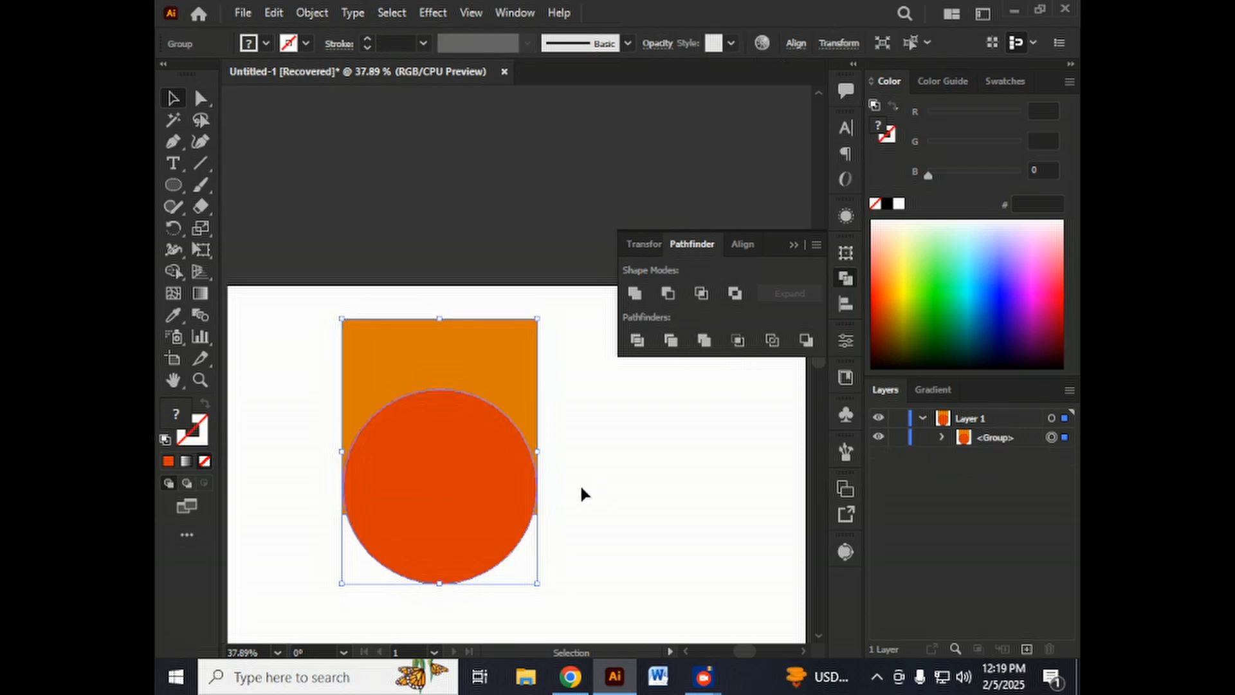
{"action": "right_click", "coordinate": [454, 484]}
{"action": "left_click", "coordinate": [535, 312]}
{"action": "left_click", "coordinate": [542, 467]}
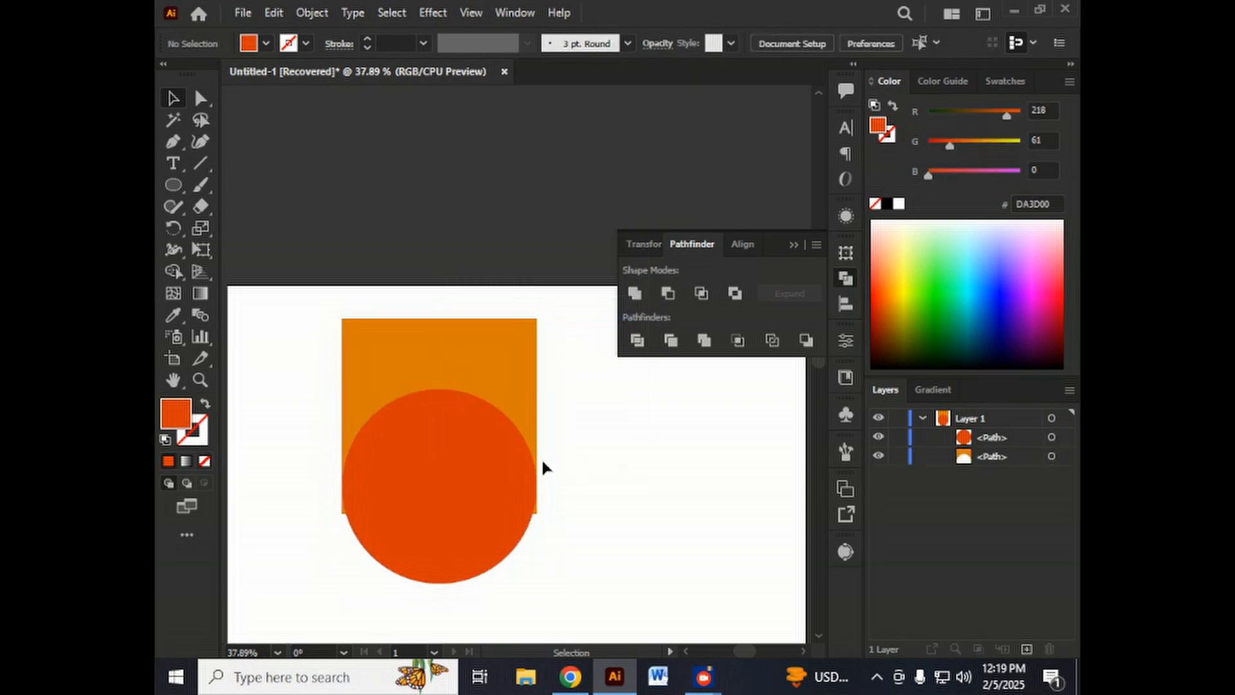
Move the red-orange circle off to the right of the cut square and back into its original place
{"action": "left_click_drag", "start_coordinate": [504, 476], "coordinate": [700, 487]}
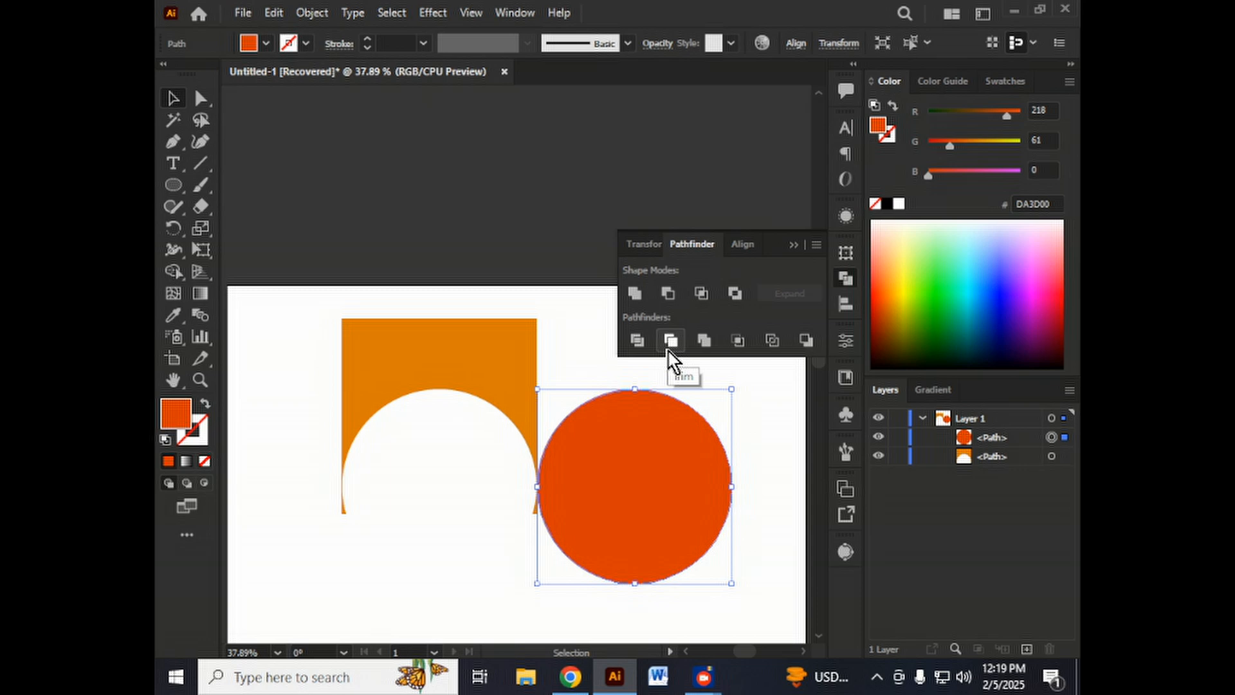
{"action": "left_click_drag", "start_coordinate": [672, 499], "coordinate": [483, 512]}
{"action": "key", "text": "ctrl+z"}
{"action": "key", "text": "ctrl+shift+z"}
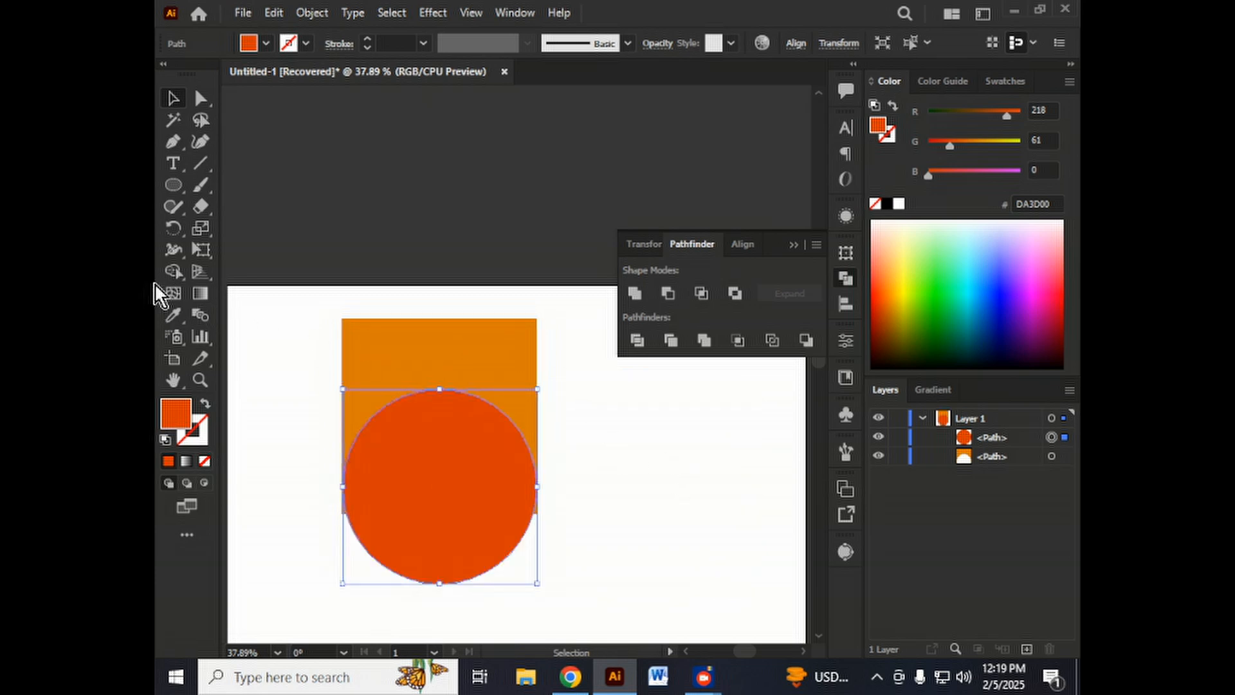
Match the circle's fill to the square's orange with the Eyedropper, and apply Pathfinder Merge to both shapes
{"action": "left_click", "coordinate": [173, 314]}
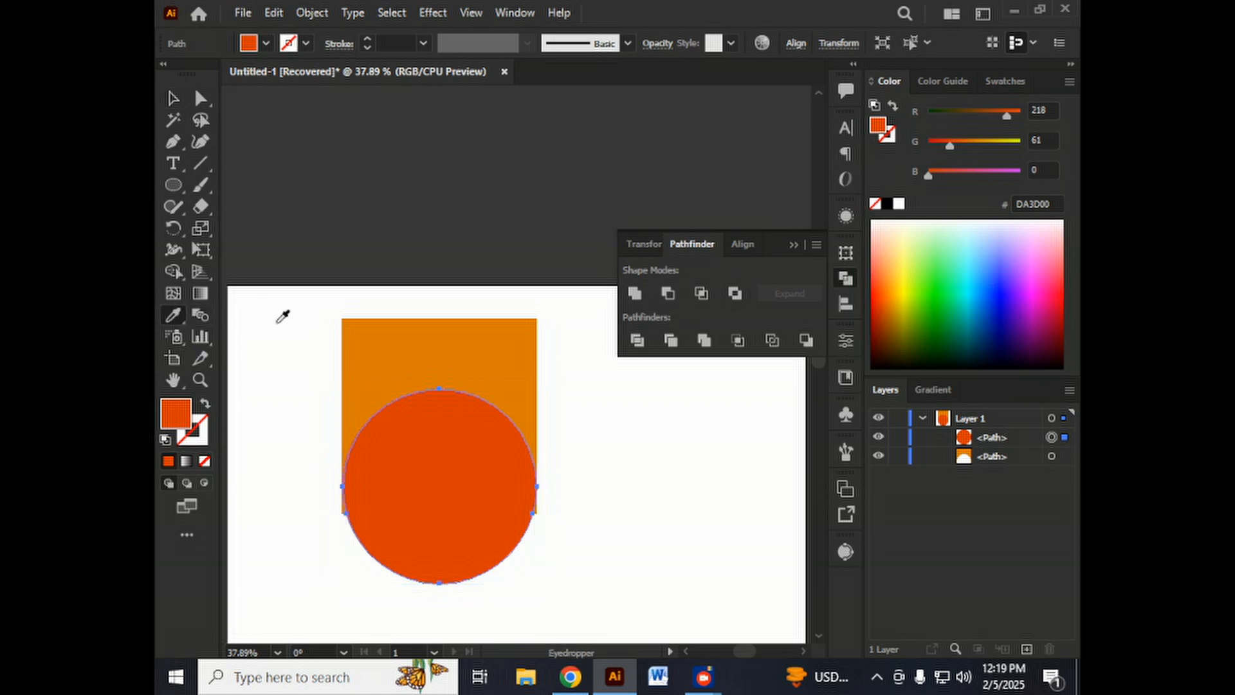
{"action": "left_click", "coordinate": [415, 352]}
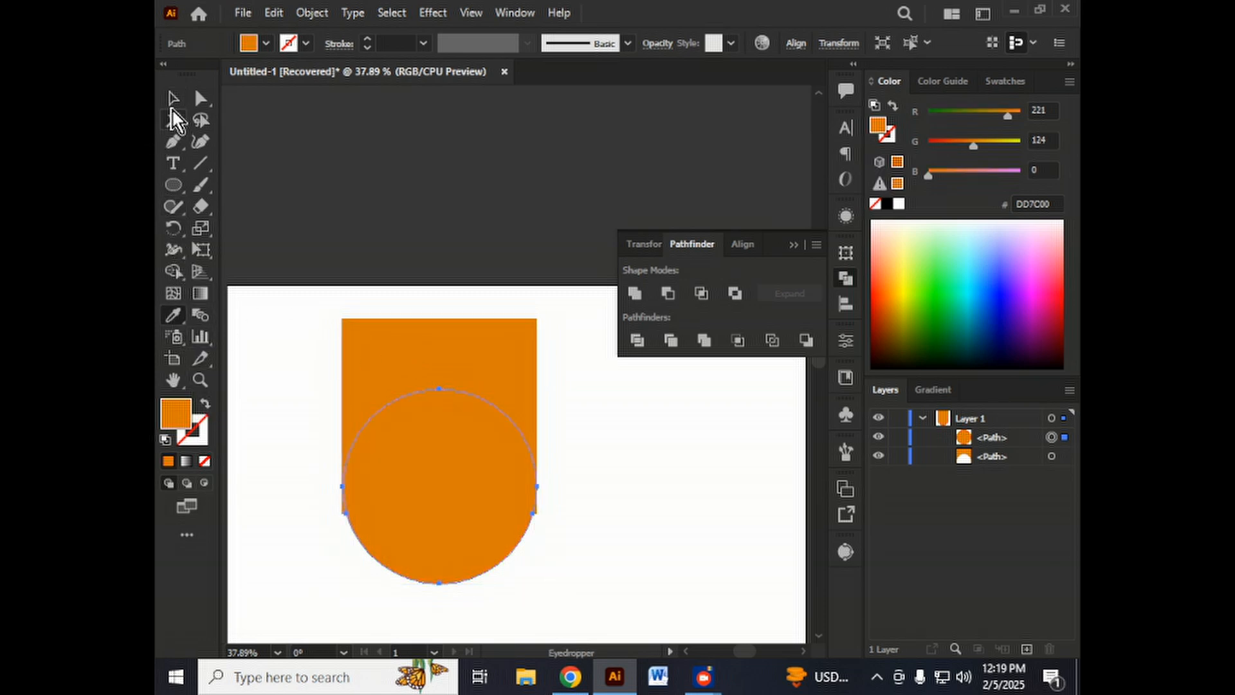
{"action": "left_click", "coordinate": [172, 102]}
{"action": "left_click", "coordinate": [301, 329]}
{"action": "left_click_drag", "start_coordinate": [304, 319], "coordinate": [693, 456]}
{"action": "left_click", "coordinate": [702, 343]}
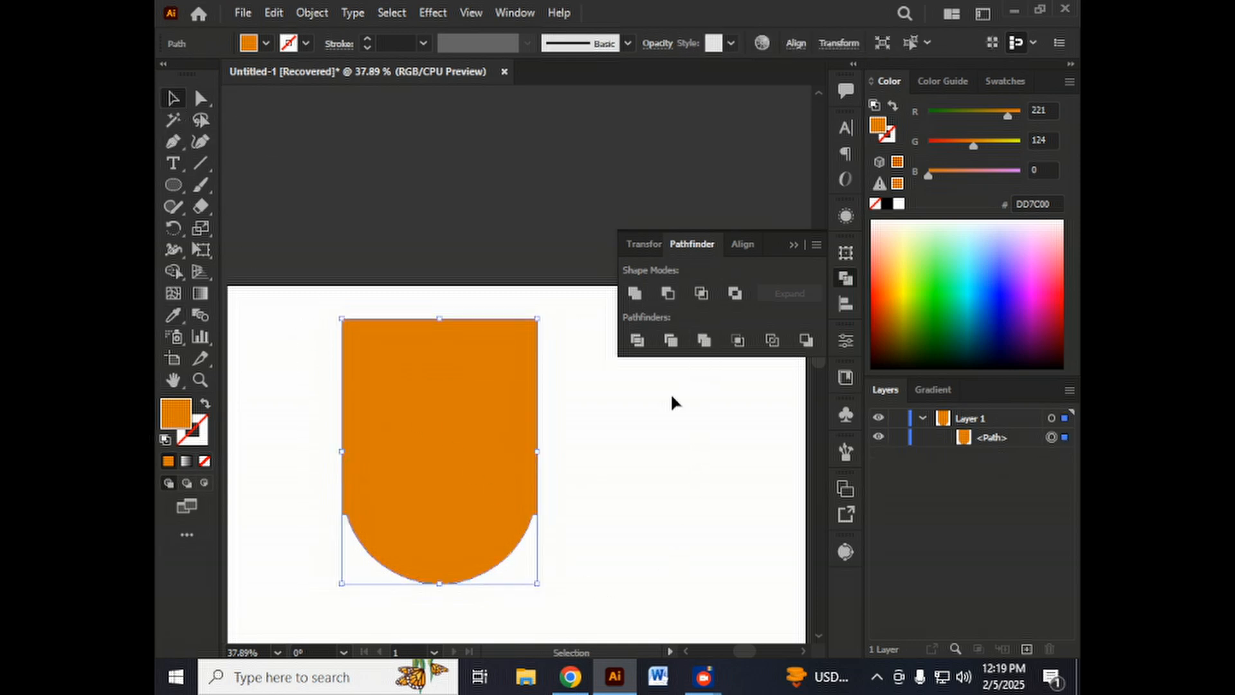
Check the commands available for the merged shape, and move it slightly to the left as one piece
{"action": "right_click", "coordinate": [463, 440]}
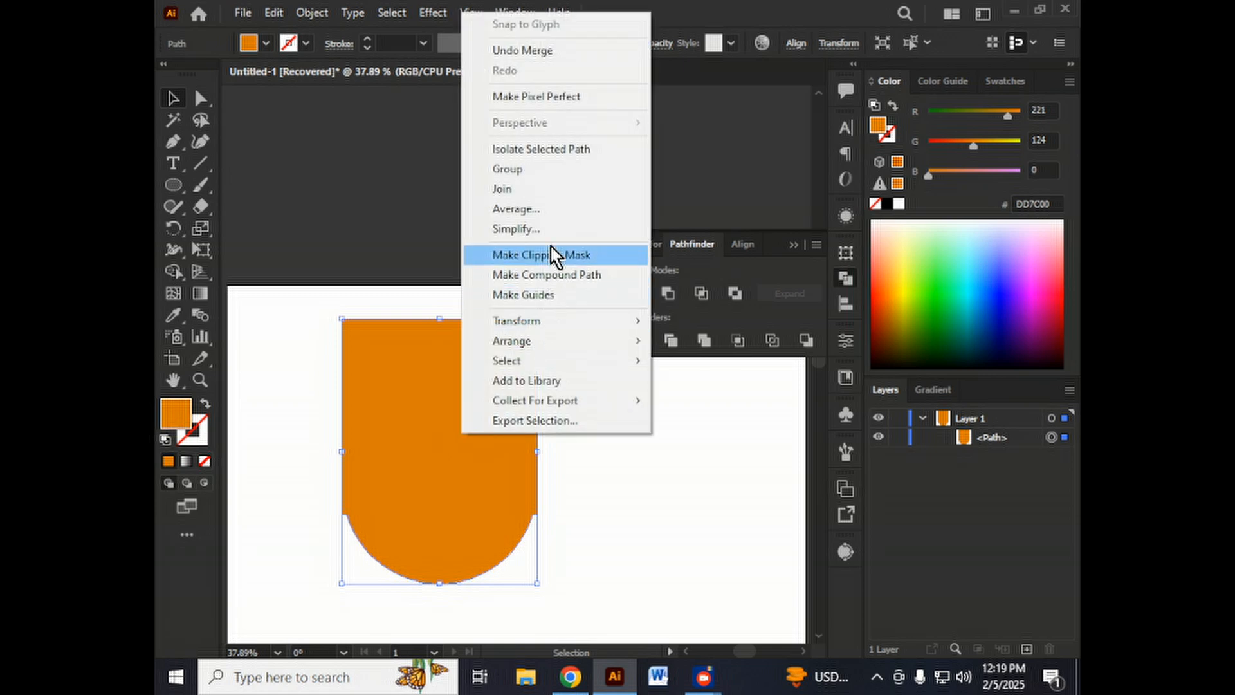
{"action": "left_click", "coordinate": [565, 508]}
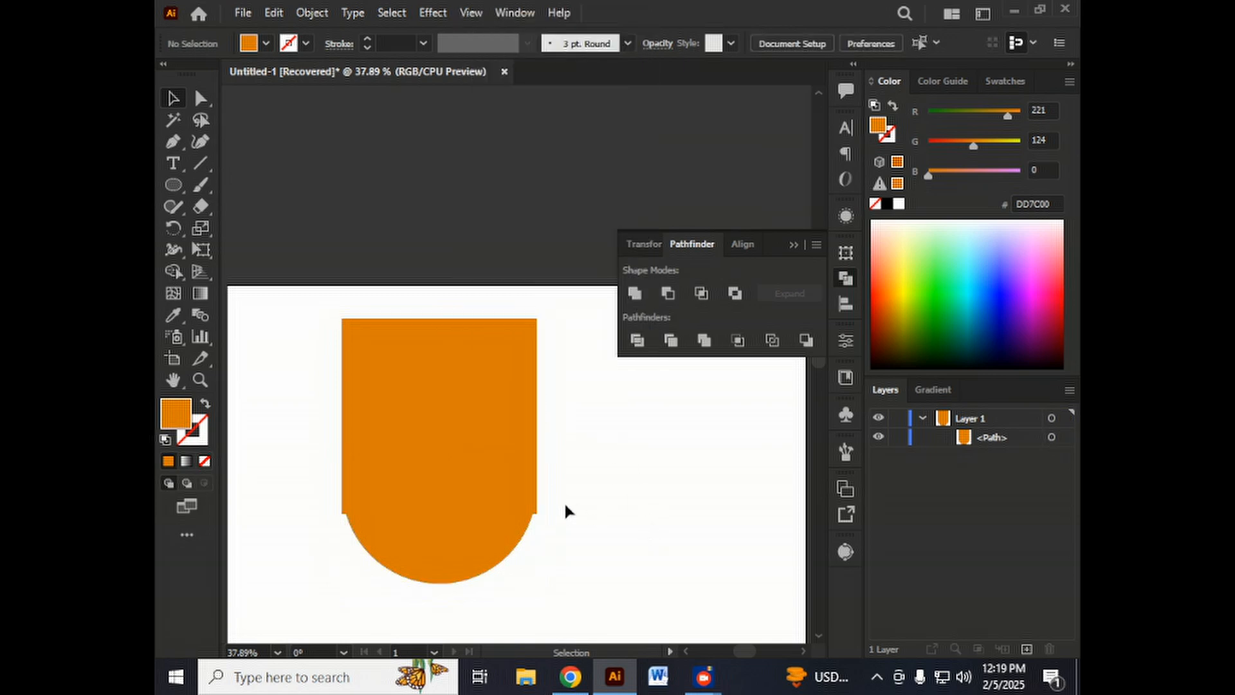
{"action": "left_click_drag", "start_coordinate": [440, 503], "coordinate": [380, 515]}
{"action": "right_click", "coordinate": [380, 515]}
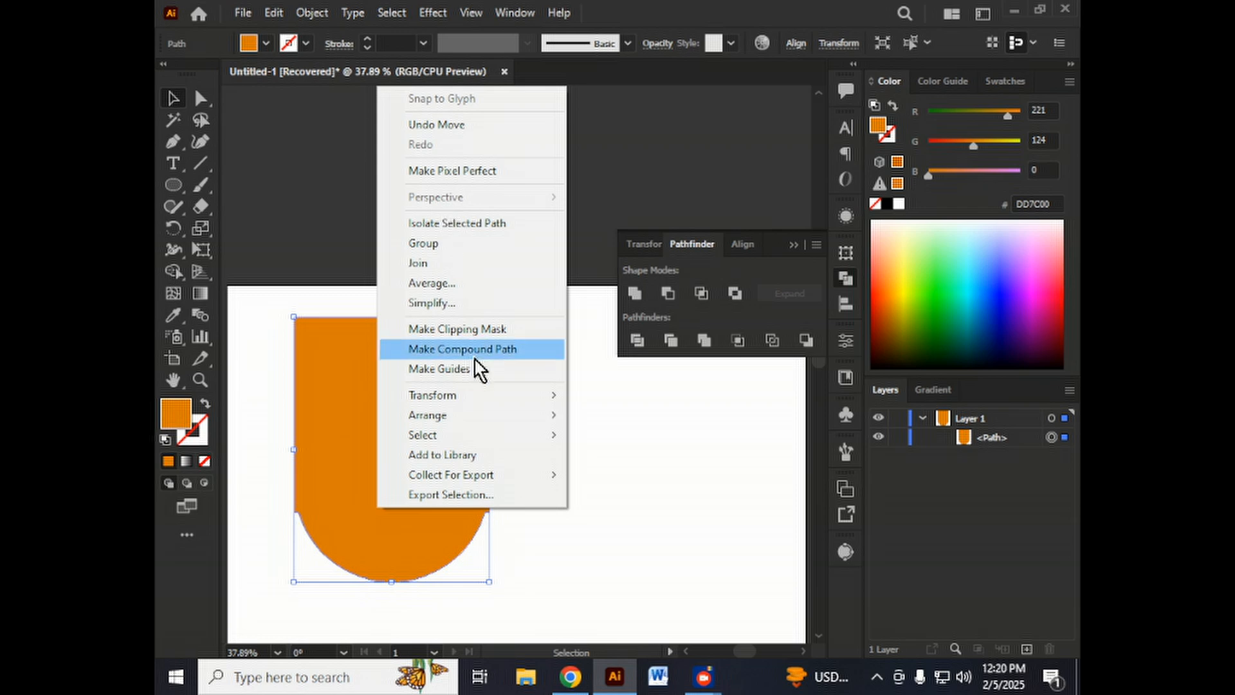
{"action": "left_click", "coordinate": [639, 409]}
{"action": "left_click", "coordinate": [637, 411]}
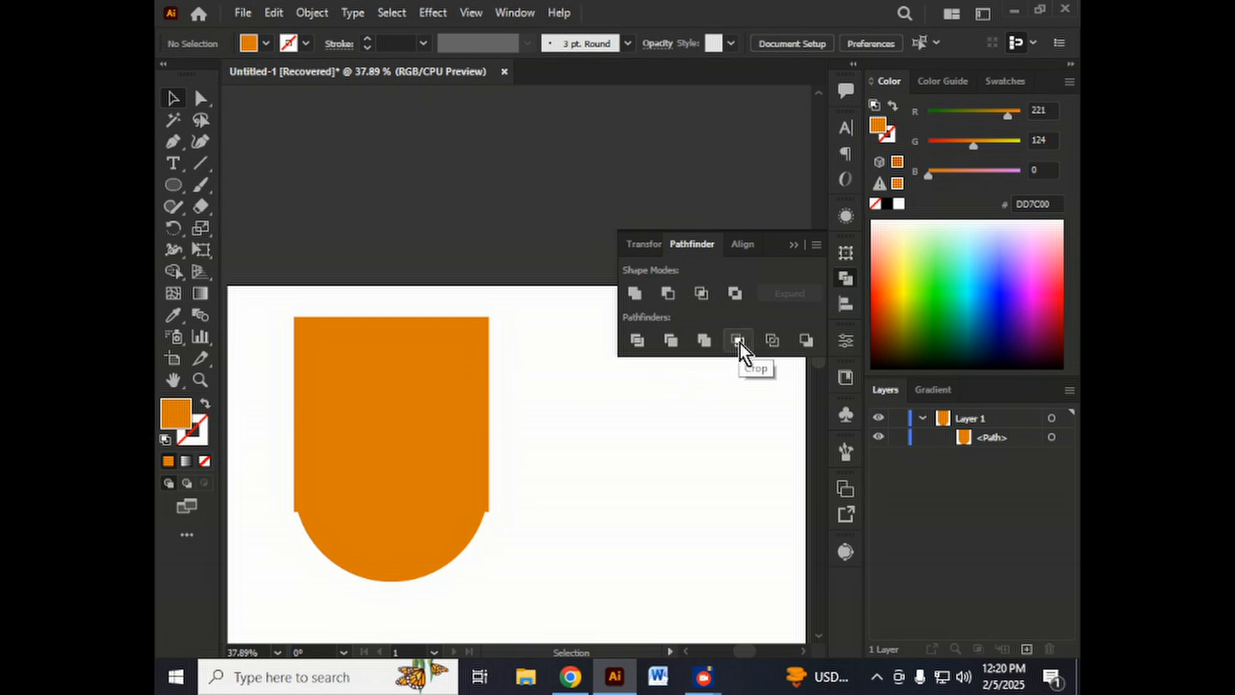
Delete the merged shape and draw a new orange square near the artboard's upper-left corner
{"action": "left_click", "coordinate": [465, 458]}
{"action": "key", "text": "Delete"}
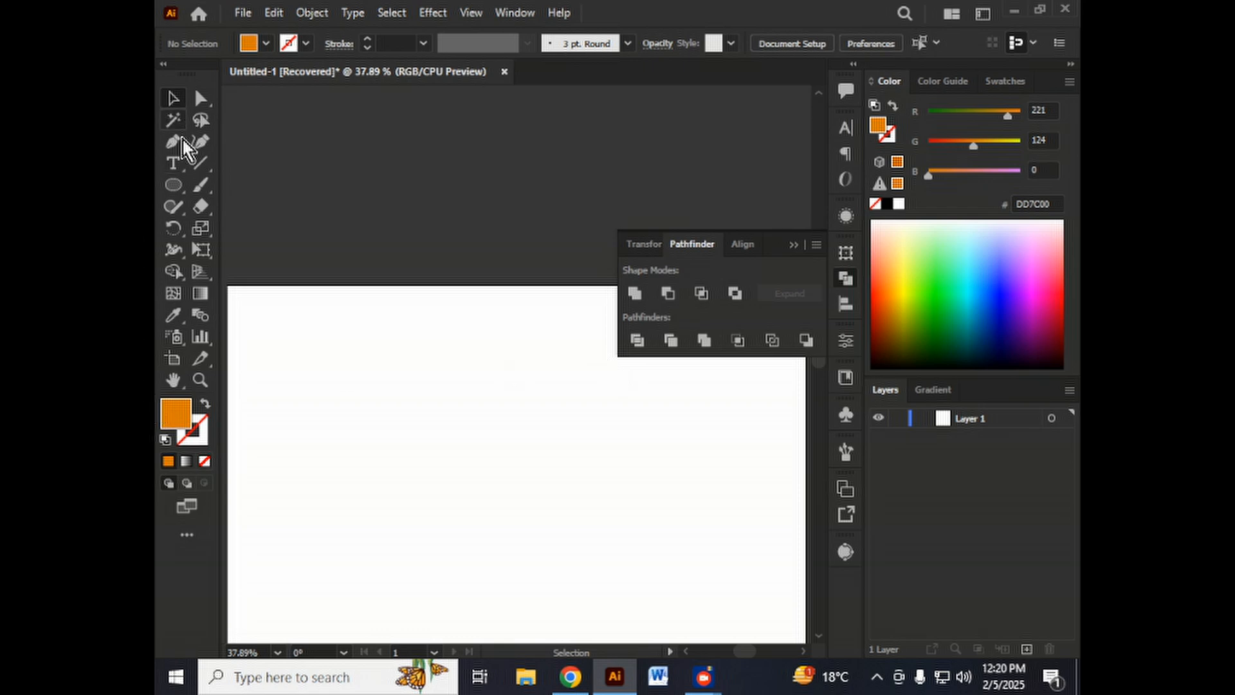
{"action": "left_click", "coordinate": [174, 184]}
{"action": "left_click", "coordinate": [263, 184]}
{"action": "left_click_drag", "start_coordinate": [305, 299], "coordinate": [466, 458]}
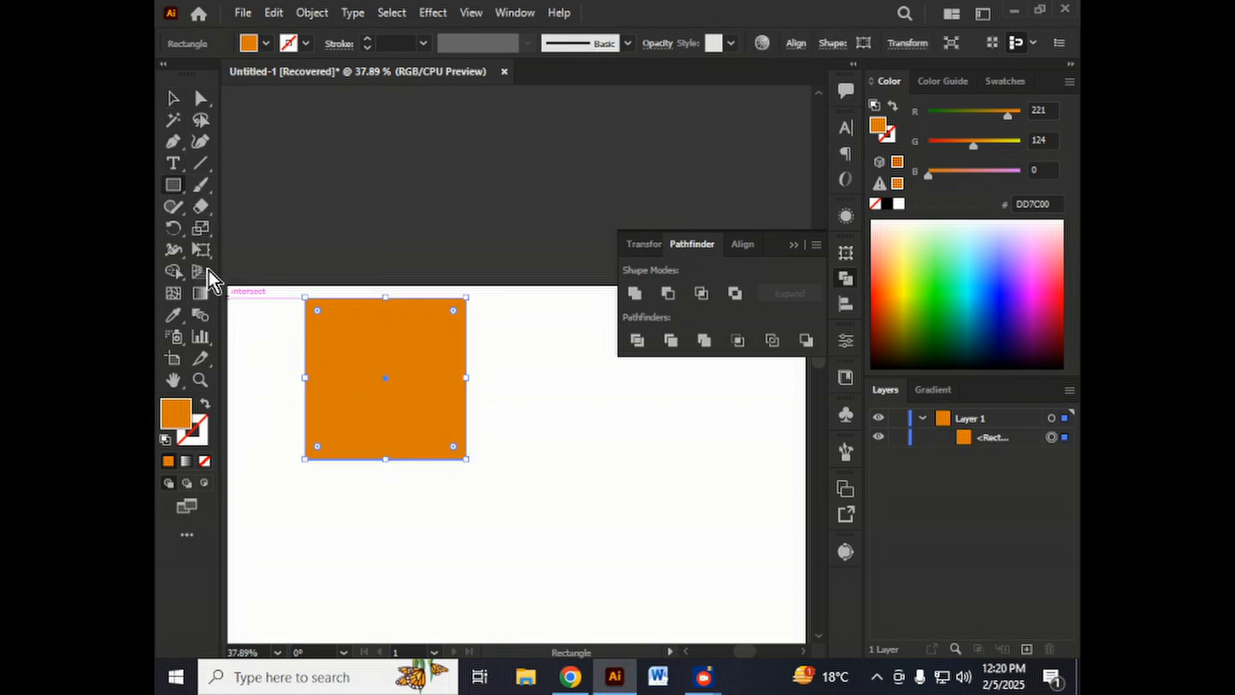
Draw a red-orange (D02F00) circle centred near the square's bottom edge, slightly narrower than the square, and select both shapes
{"action": "left_click", "coordinate": [173, 185]}
{"action": "left_click", "coordinate": [252, 229]}
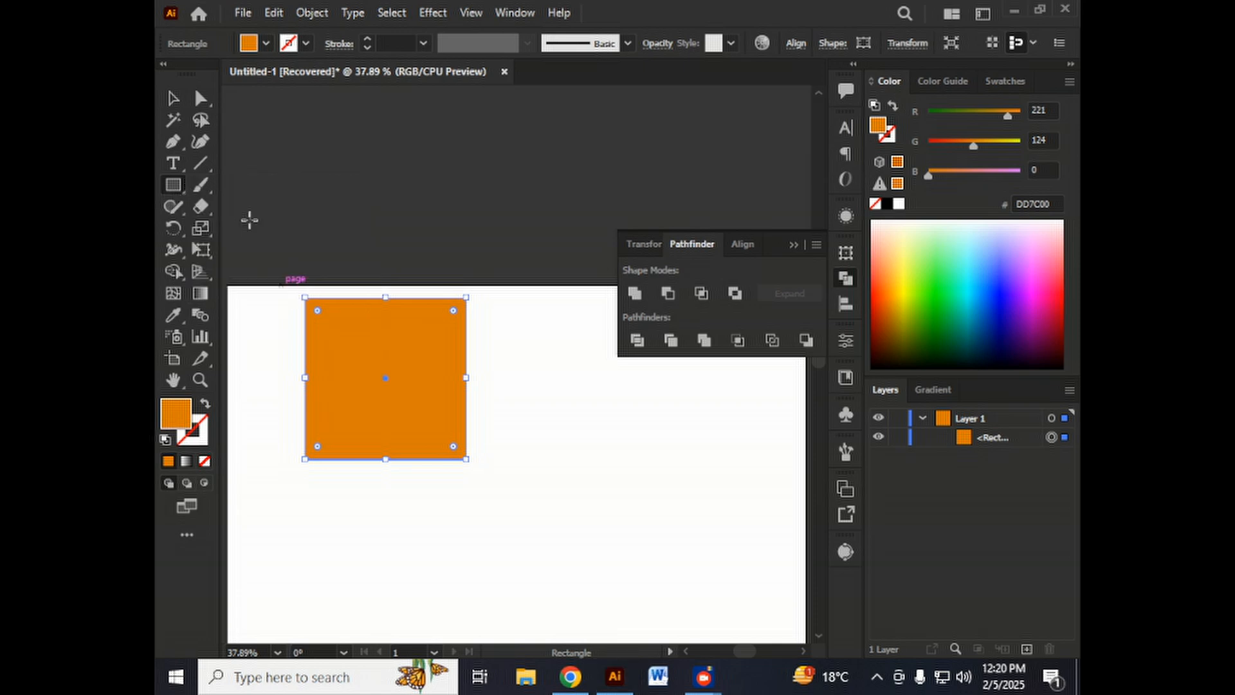
{"action": "left_click_drag", "start_coordinate": [401, 386], "coordinate": [398, 504]}
{"action": "key", "text": "v"}
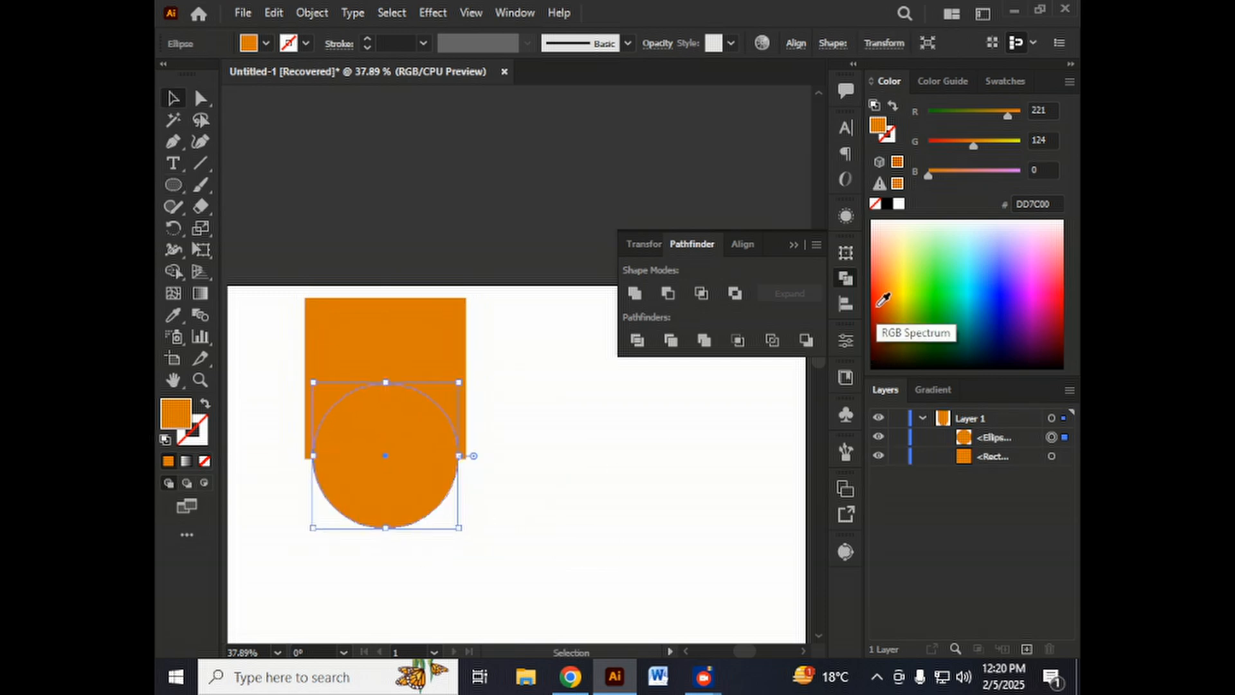
{"action": "left_click", "coordinate": [883, 301]}
{"action": "left_click_drag", "start_coordinate": [284, 307], "coordinate": [614, 462]}
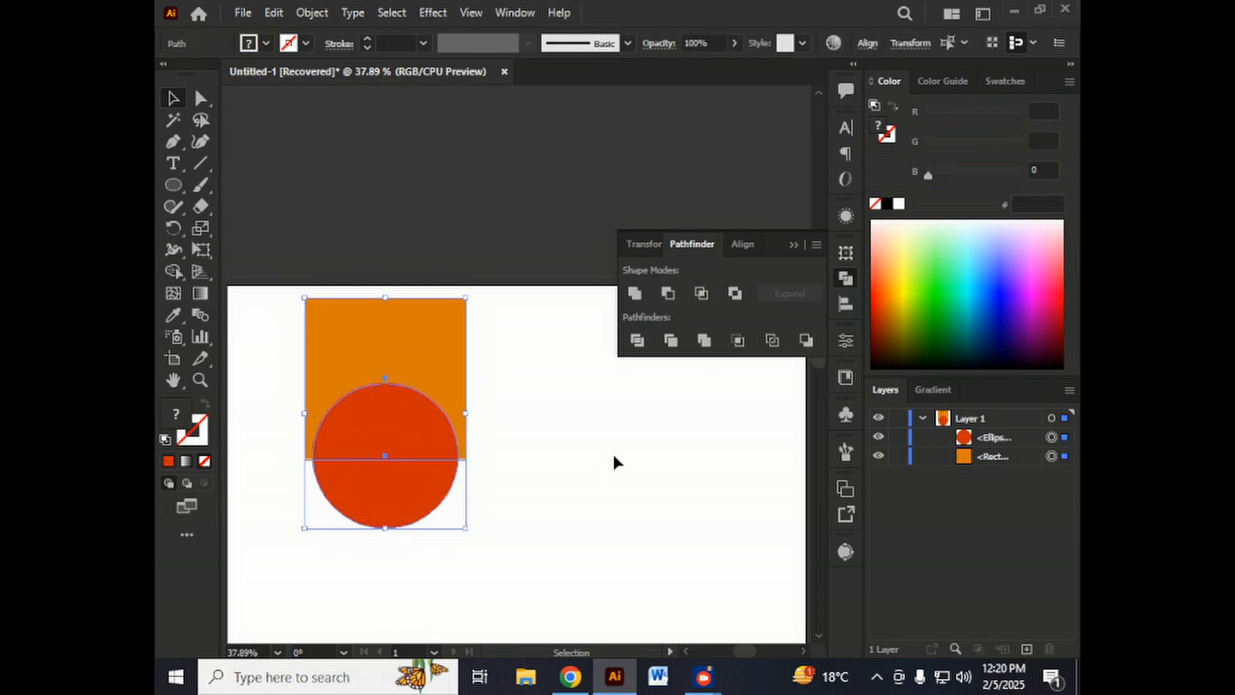
Apply Pathfinder Crop to the square and circle, and ungroup the result
{"action": "left_click", "coordinate": [738, 341]}
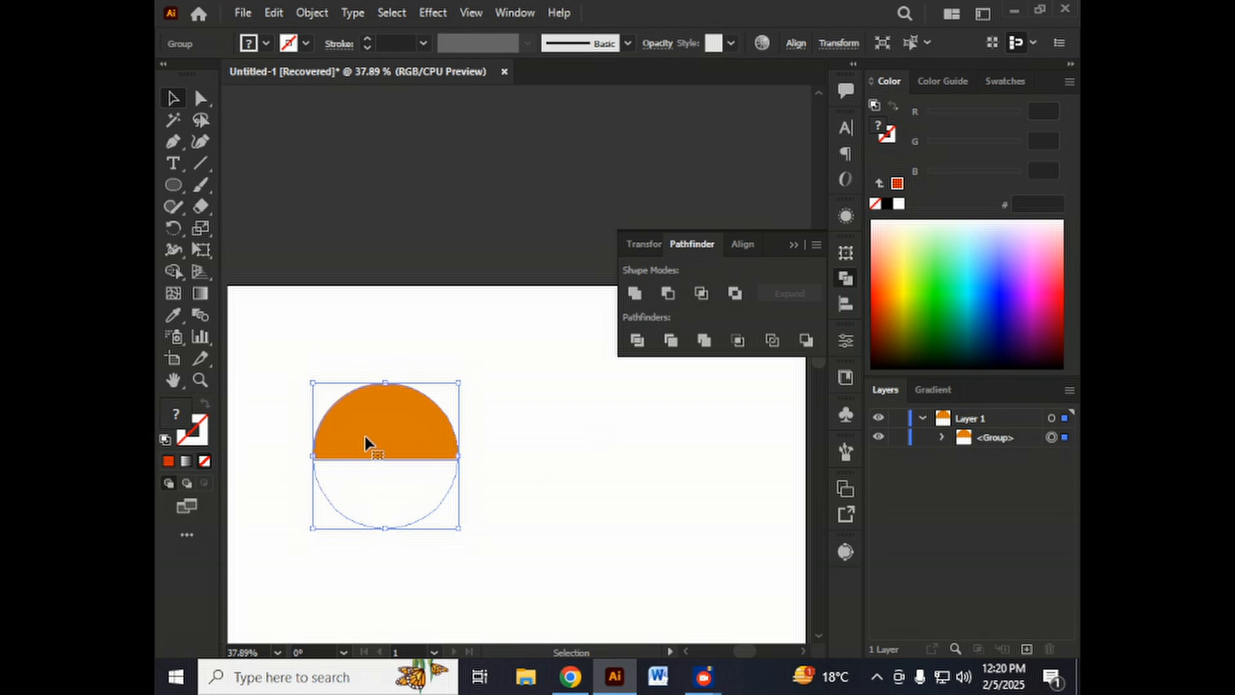
{"action": "right_click", "coordinate": [409, 432]}
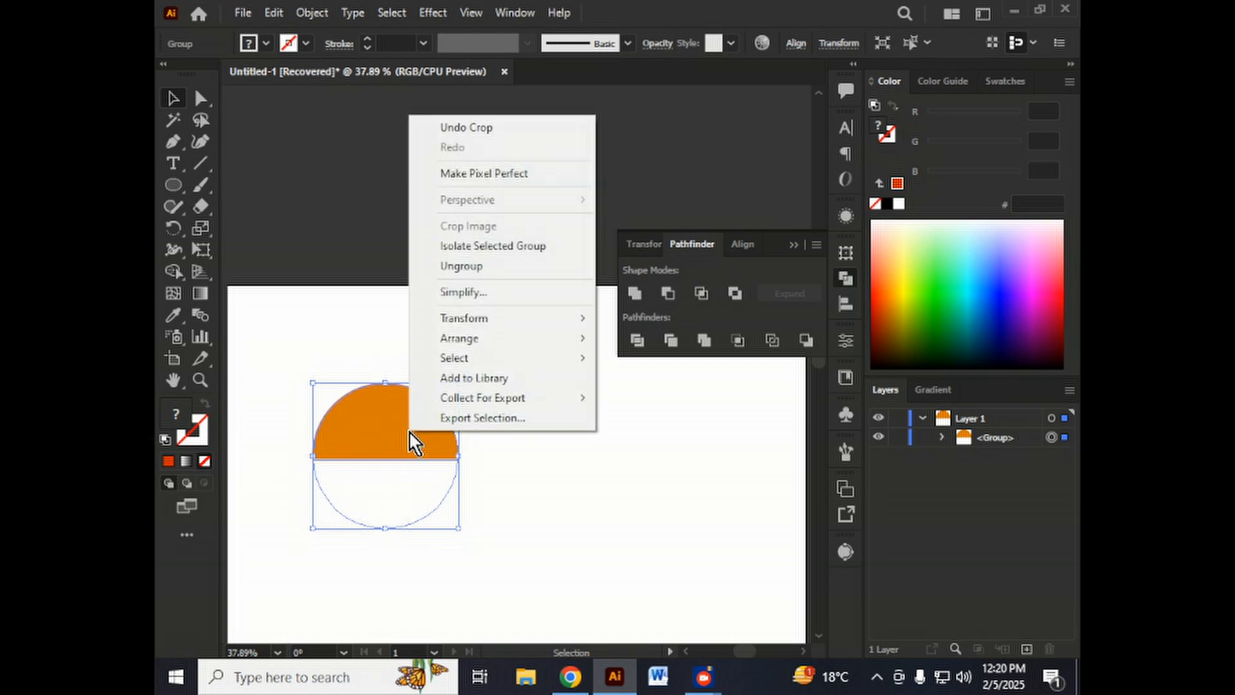
{"action": "left_click", "coordinate": [485, 266]}
{"action": "left_click", "coordinate": [517, 455]}
Move the orange half circle upward and fill the empty lower half circle with blue (1100D0)
{"action": "left_click_drag", "start_coordinate": [362, 437], "coordinate": [376, 399]}
{"action": "left_click", "coordinate": [429, 506]}
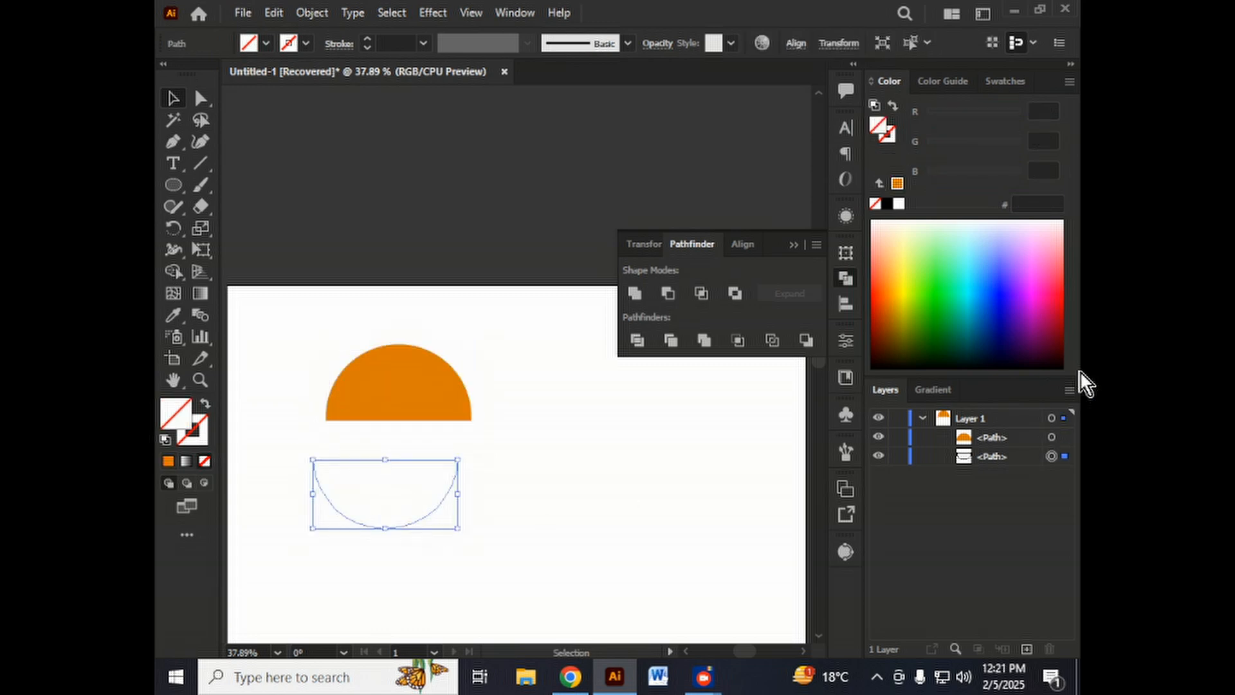
{"action": "left_click", "coordinate": [1005, 296]}
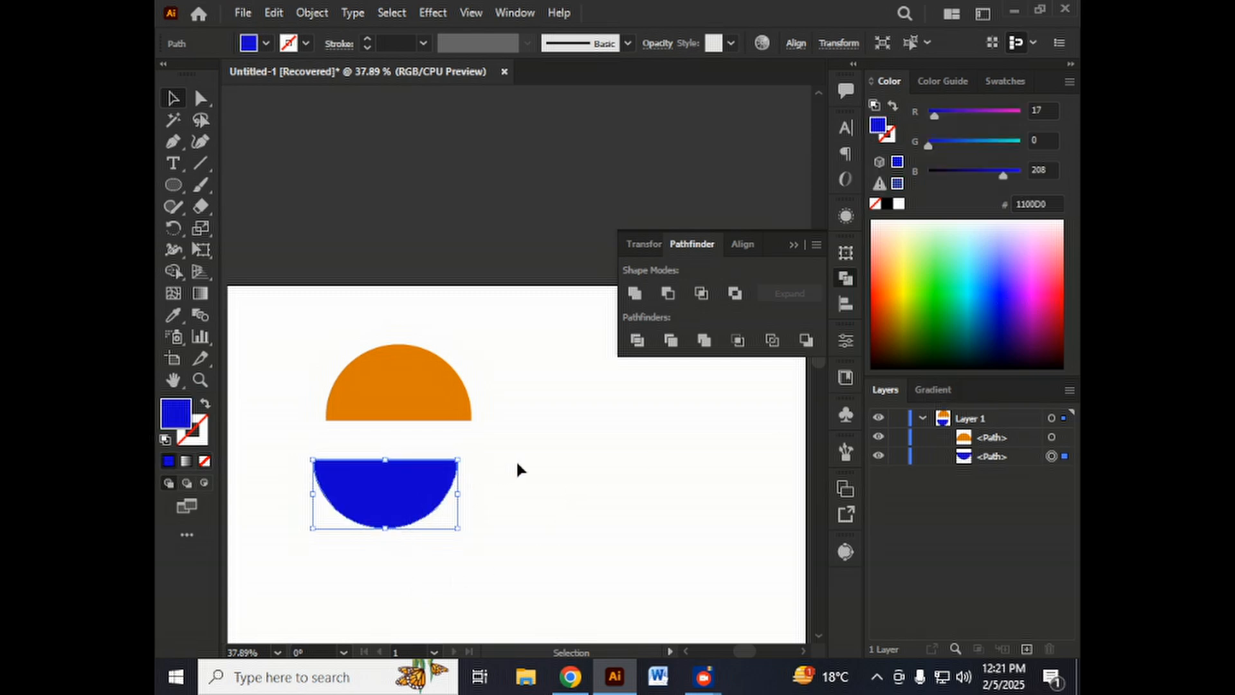
Undo the blue fill, the move, the ungrouping and the Crop to restore the overlapping square and circle
{"action": "key", "text": "ctrl+z"}
{"action": "key", "text": "ctrl+z"}
{"action": "key", "text": "ctrl+z"}
{"action": "key", "text": "ctrl+z"}
{"action": "key", "text": "v"}
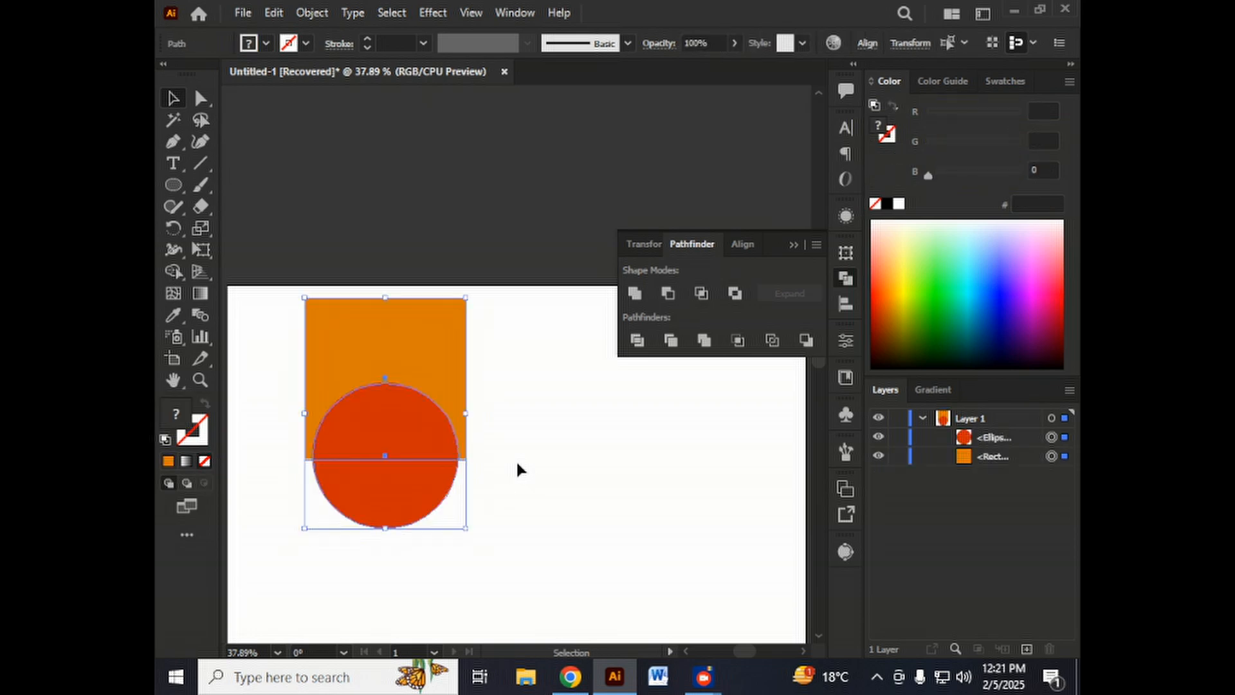
Apply Pathfinder Outline to the square and circle, and ungroup the resulting paths
{"action": "left_click", "coordinate": [775, 345]}
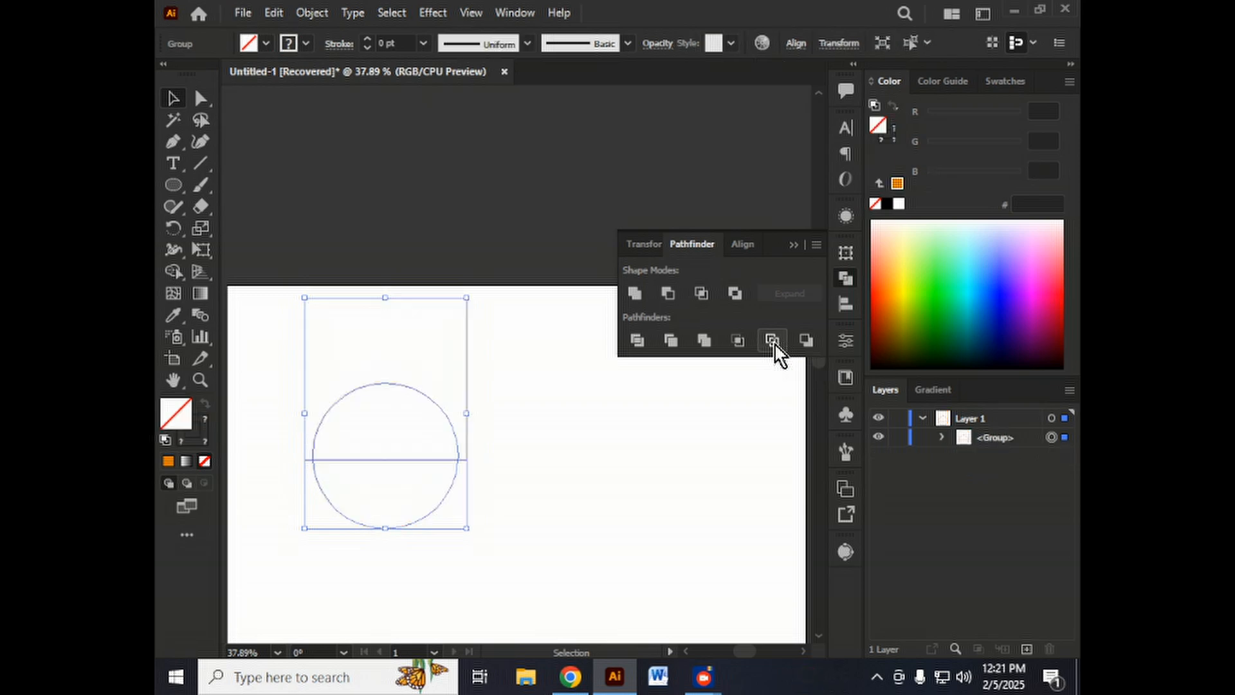
{"action": "right_click", "coordinate": [377, 460]}
{"action": "left_click", "coordinate": [488, 293]}
{"action": "left_click", "coordinate": [453, 513]}
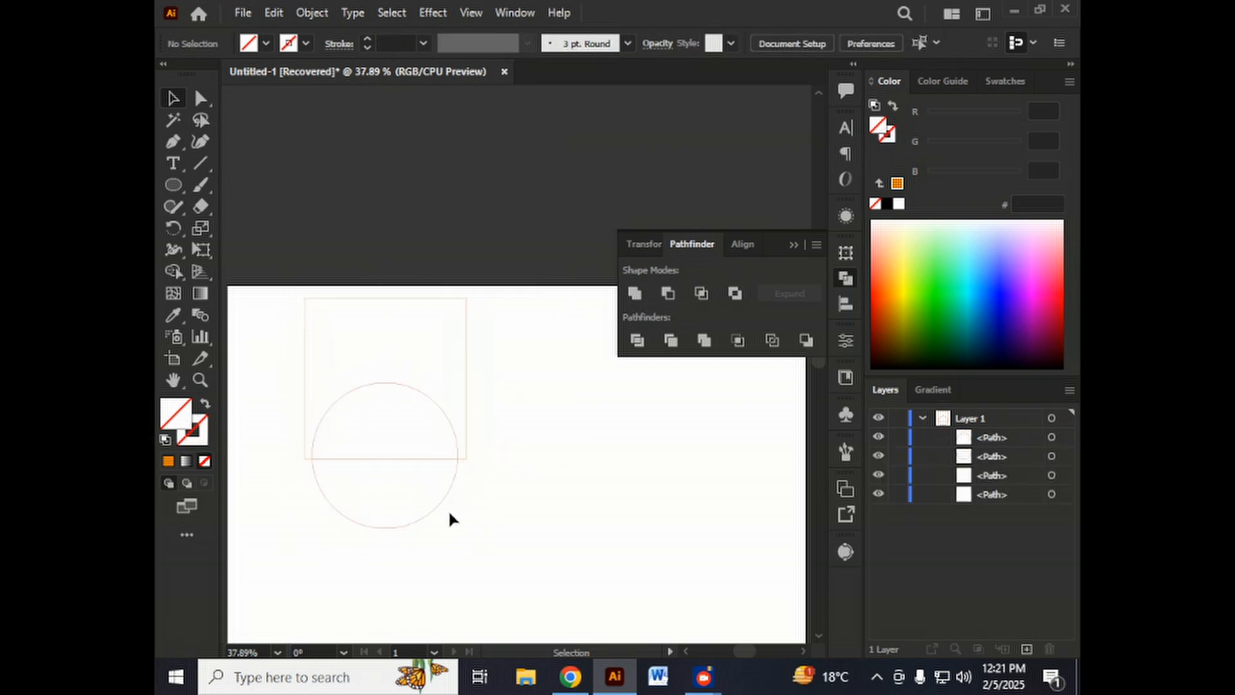
Separate the outline paths by moving the lower arc and upper arc to the right and the square outline downward
{"action": "left_click_drag", "start_coordinate": [427, 514], "coordinate": [529, 536]}
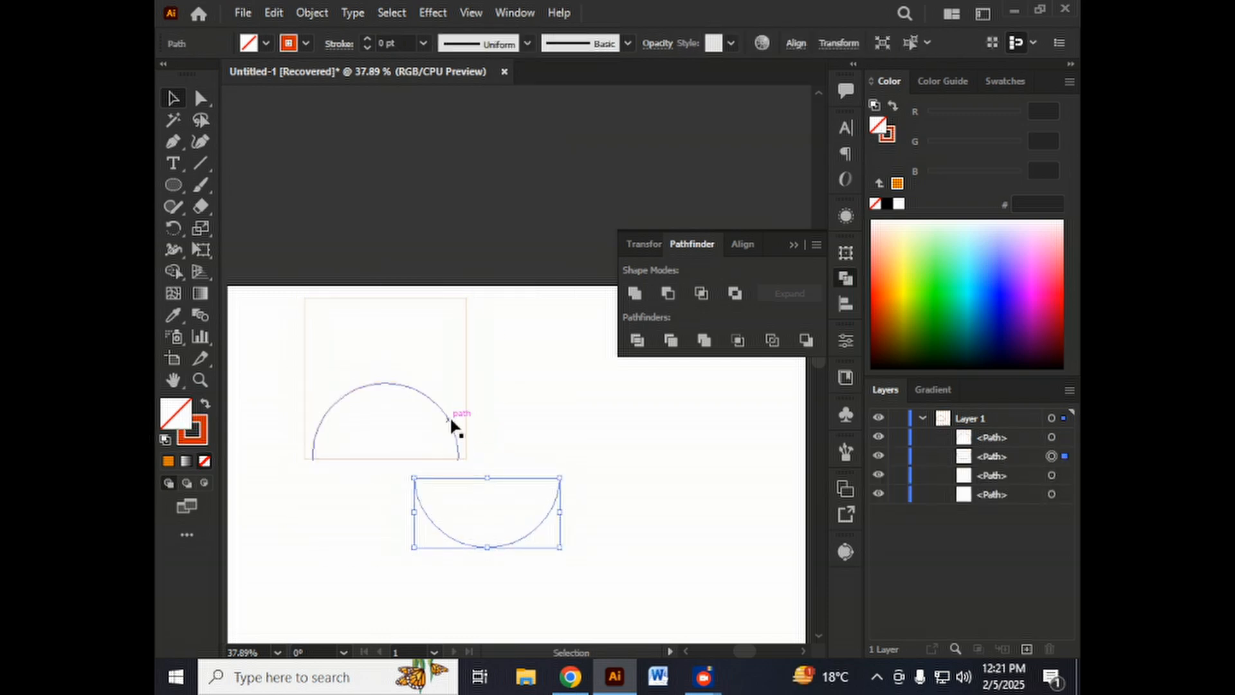
{"action": "left_click_drag", "start_coordinate": [453, 424], "coordinate": [645, 420]}
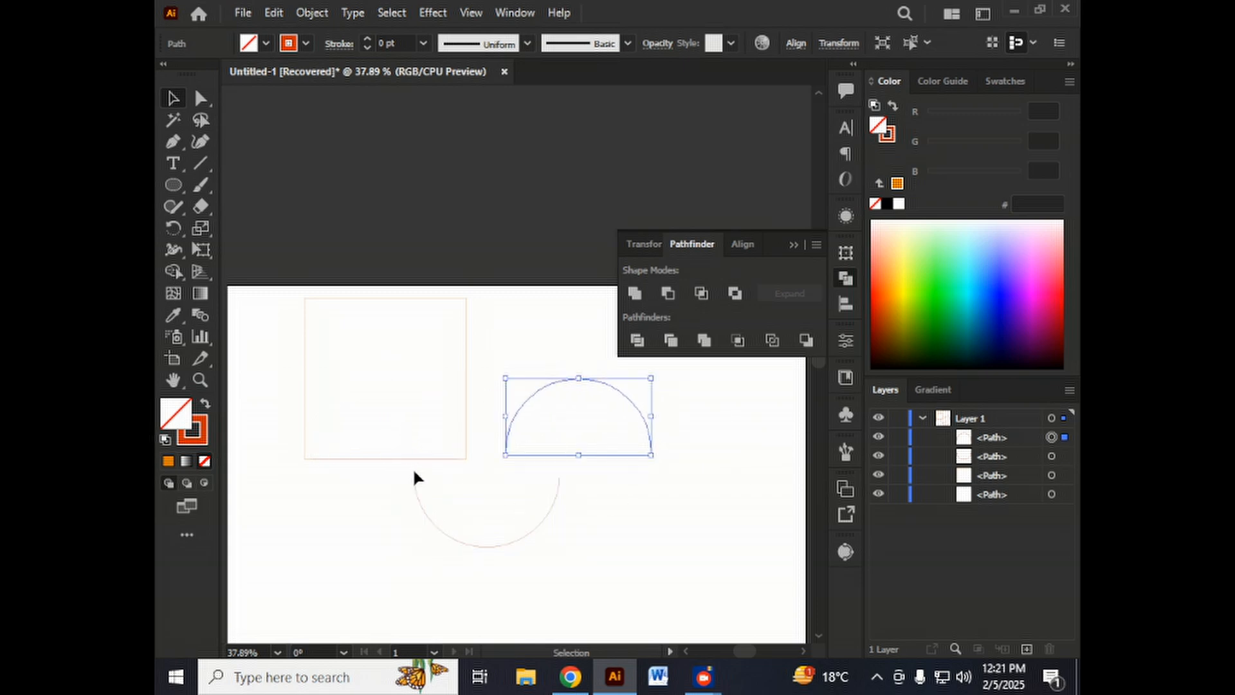
{"action": "left_click", "coordinate": [463, 457]}
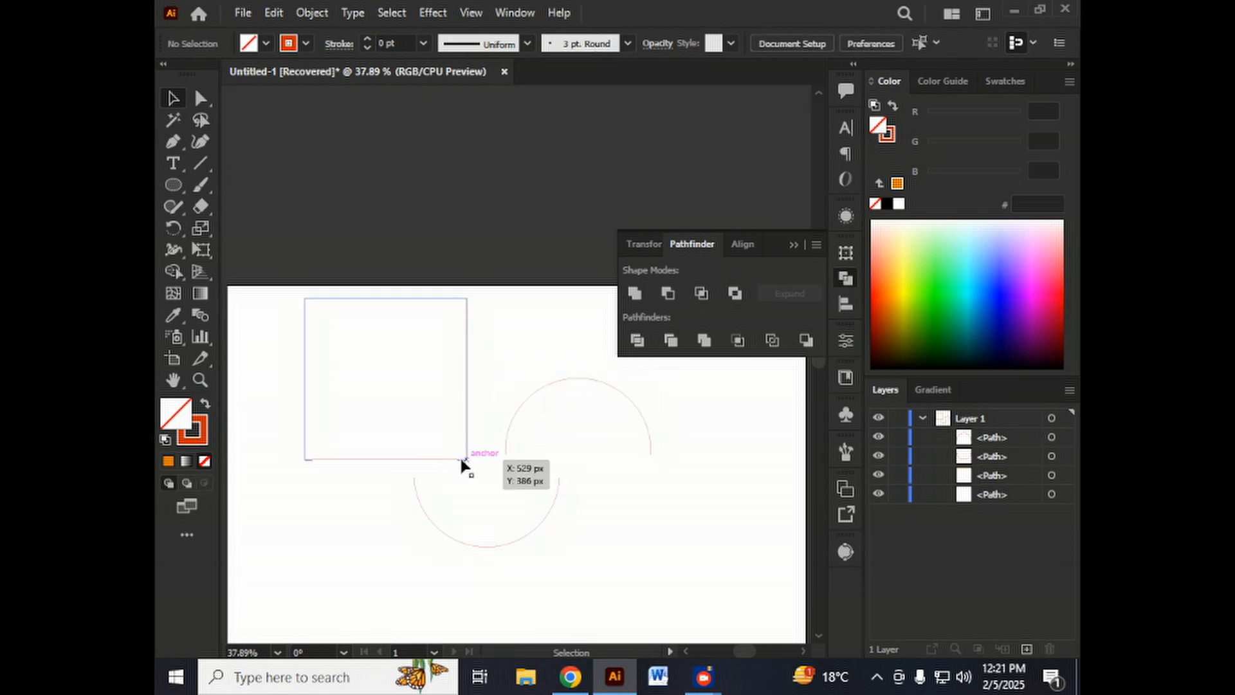
{"action": "left_click_drag", "start_coordinate": [458, 458], "coordinate": [426, 565]}
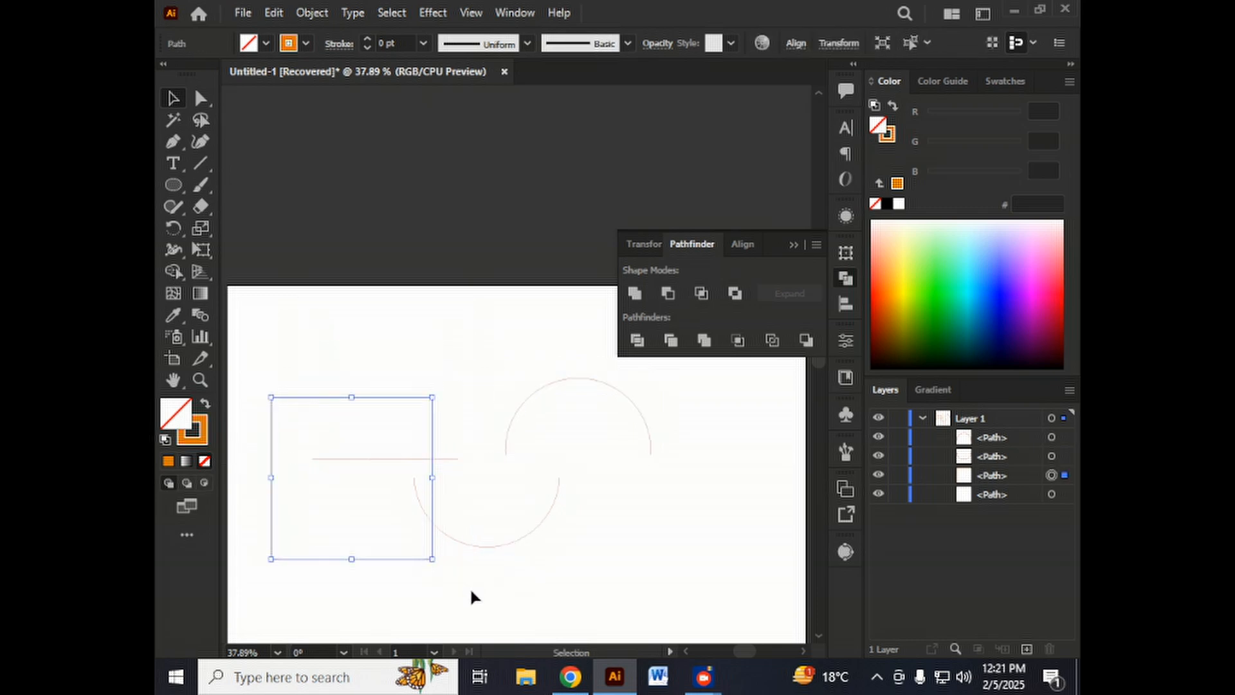
Undo the path moves, the ungrouping and the Outline to bring back the filled square and circle
{"action": "key", "text": "ctrl+z"}
{"action": "key", "text": "ctrl+z"}
{"action": "key", "text": "ctrl+z"}
{"action": "key", "text": "ctrl+z"}
{"action": "key", "text": "ctrl+z"}
{"action": "key", "text": "ctrl+z"}
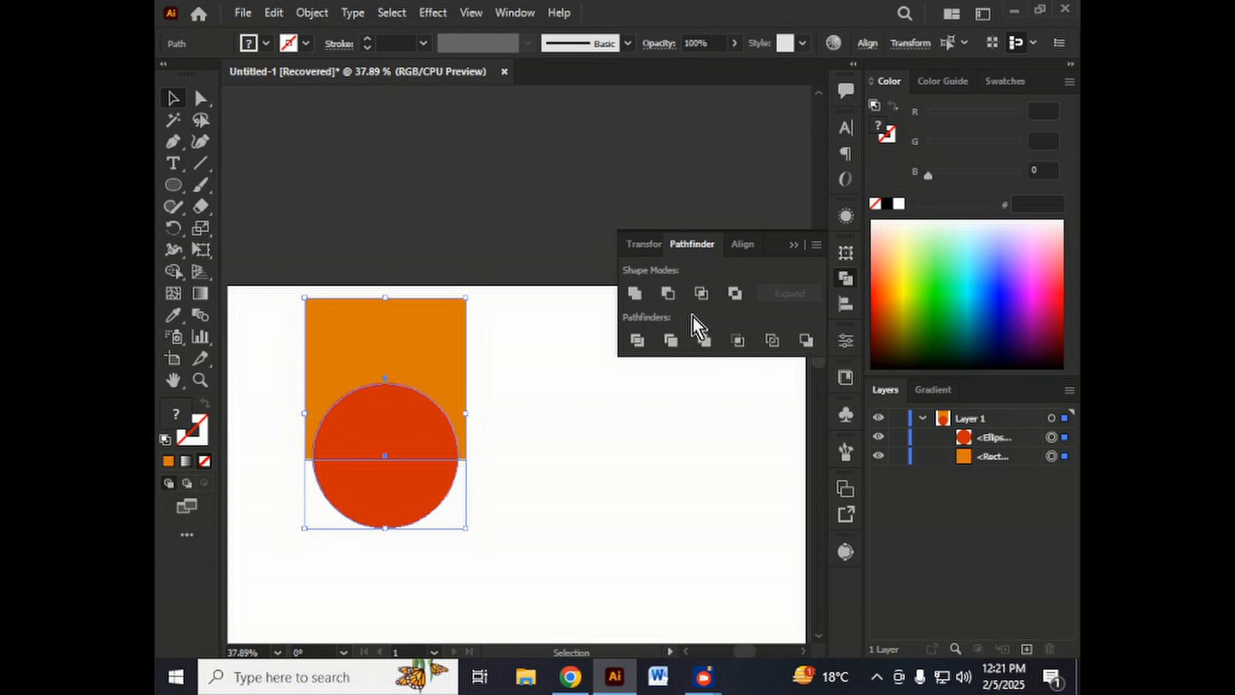
Compare Minus Back with Minus Front on the square and circle, undoing each one
{"action": "left_click", "coordinate": [808, 341]}
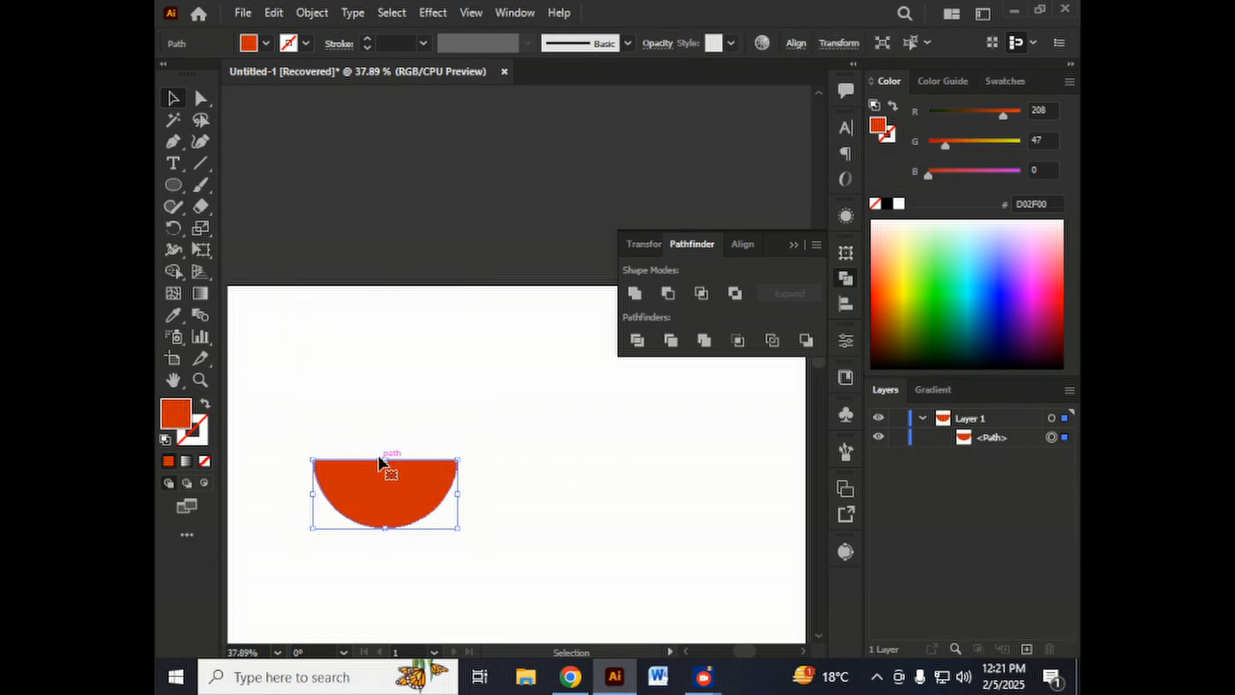
{"action": "key", "text": "ctrl+z"}
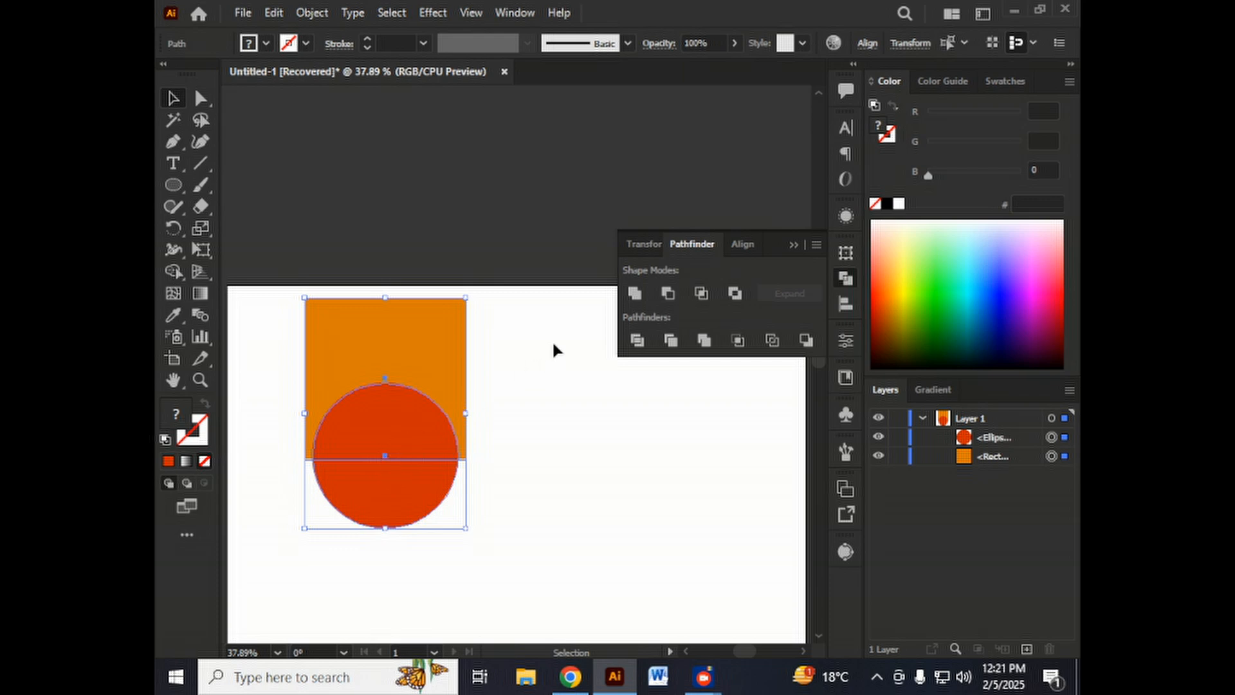
{"action": "left_click", "coordinate": [669, 294]}
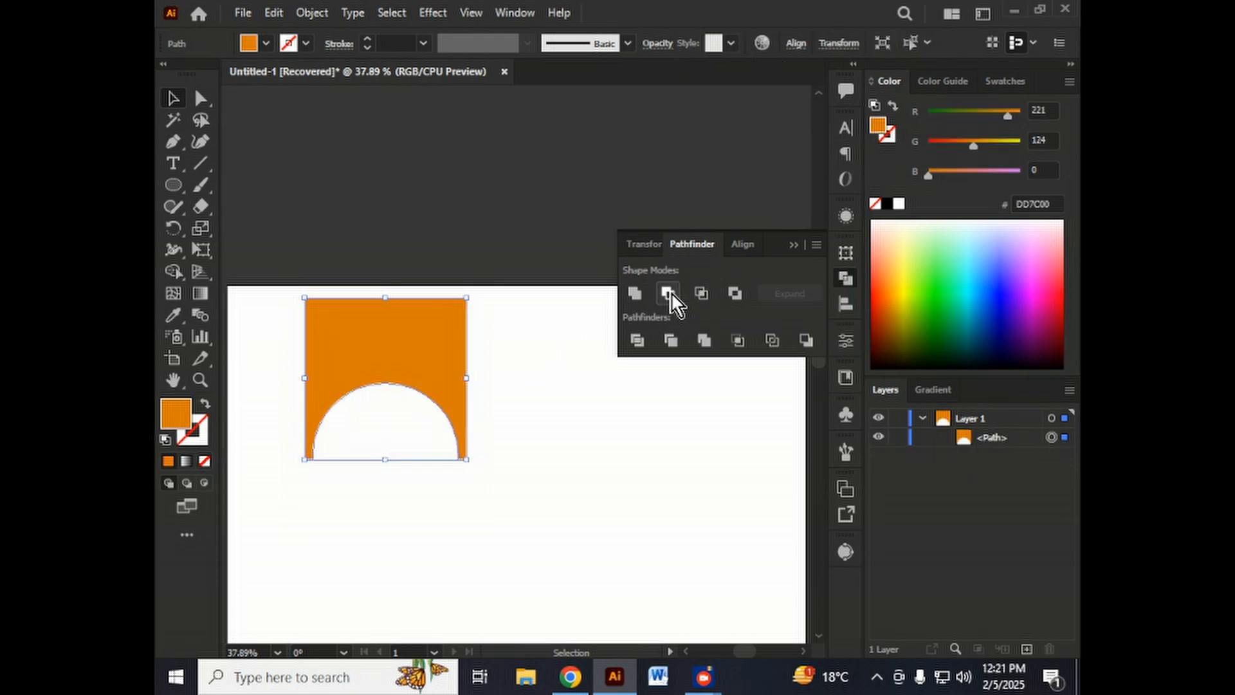
{"action": "key", "text": "ctrl+z"}
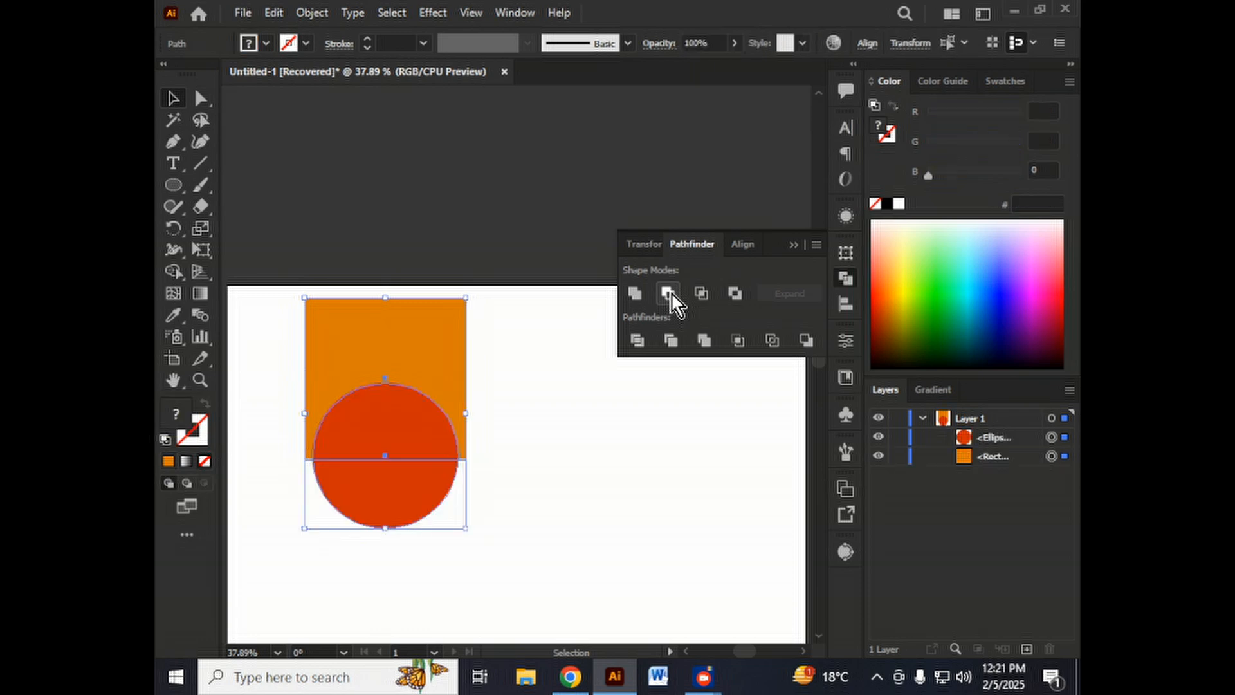
Apply Minus Back to keep only the circle's part below the square, and collapse the Pathfinder panel
{"action": "left_click", "coordinate": [809, 343]}
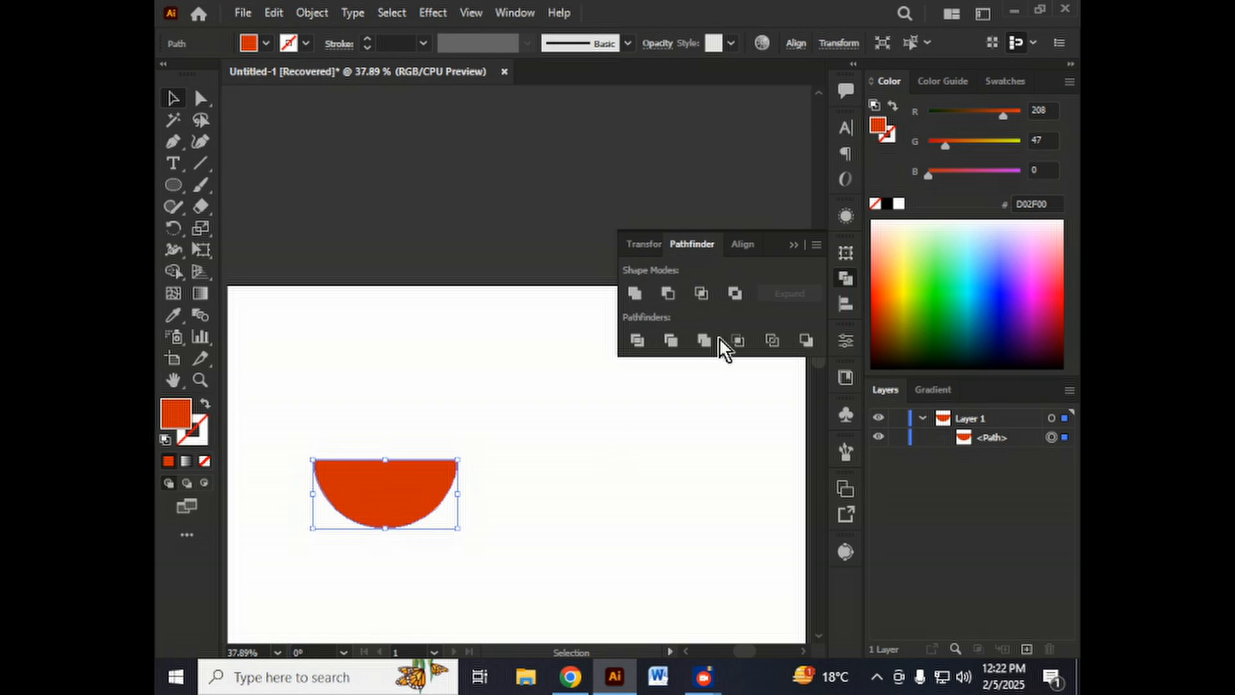
{"action": "left_click", "coordinate": [793, 248]}
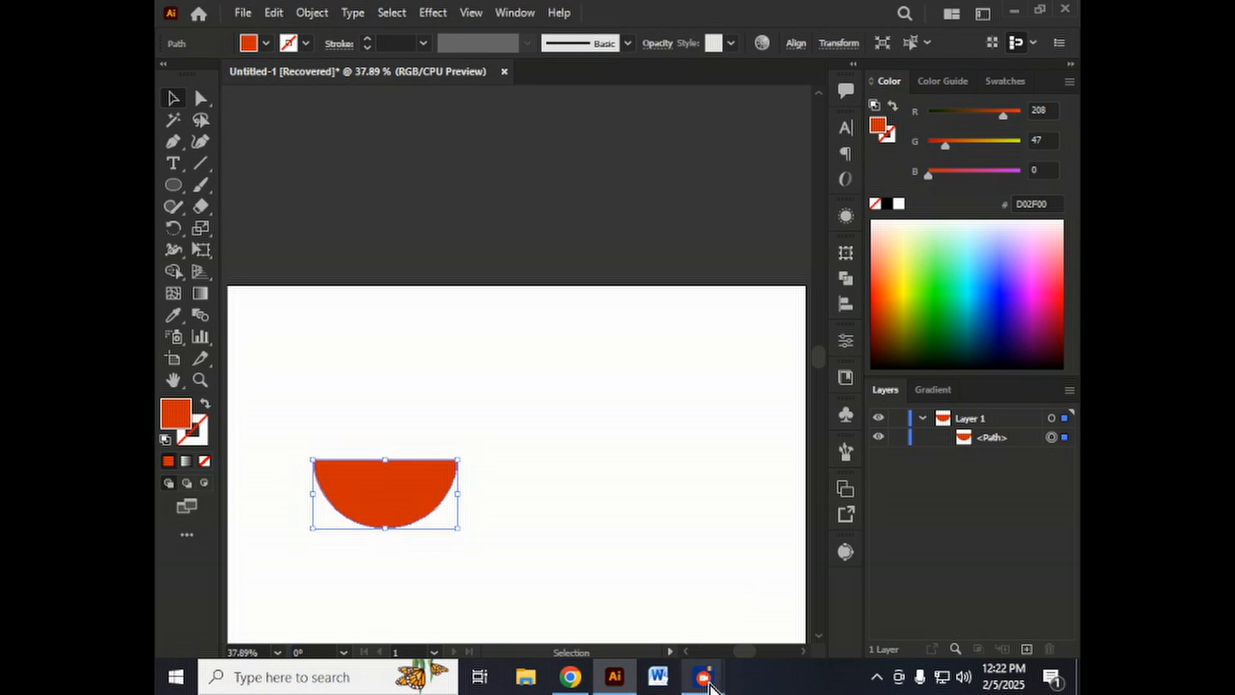
{"action": "mouse_move", "coordinate": [704, 675]}
{"action": "left_click", "coordinate": [820, 588]}
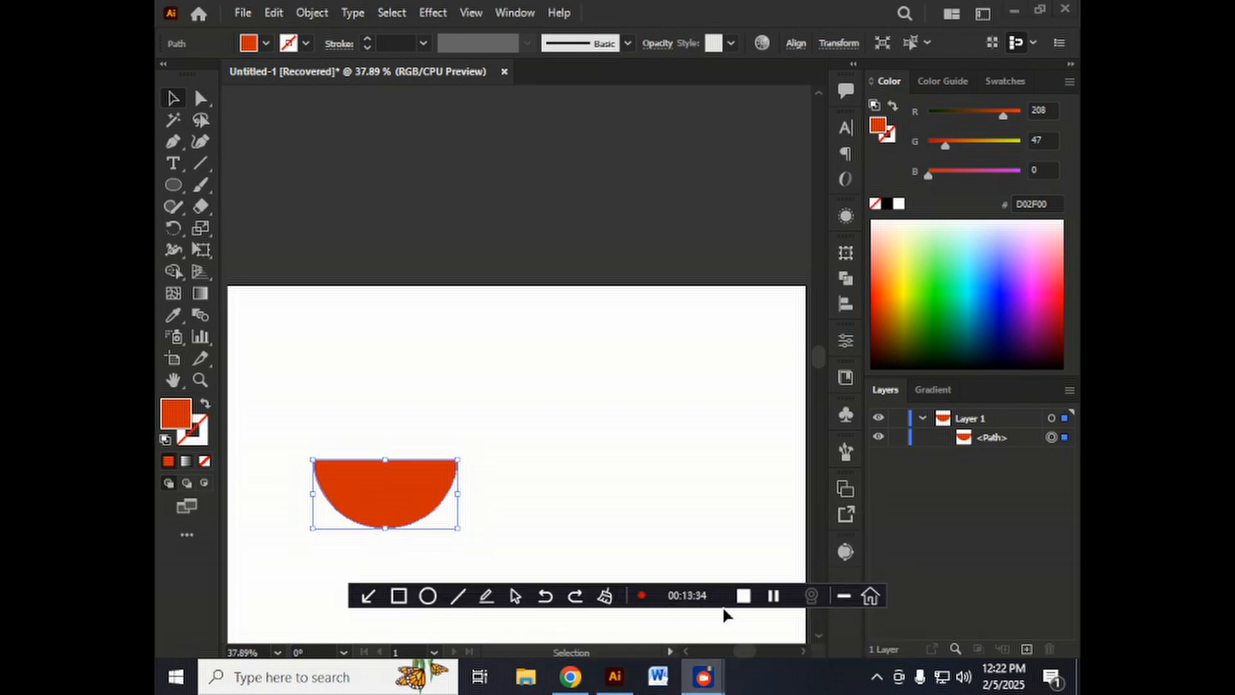